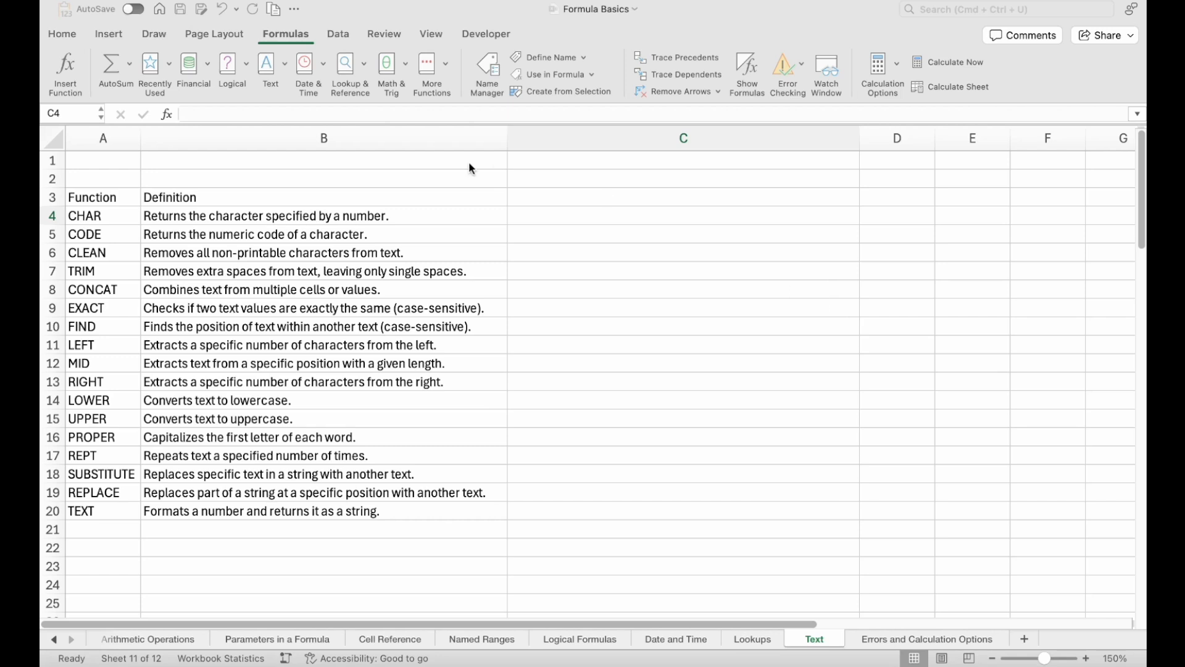
- Enter =CHAR(37) in cell C4 as the example for the CHAR function
left_click(106, 216)
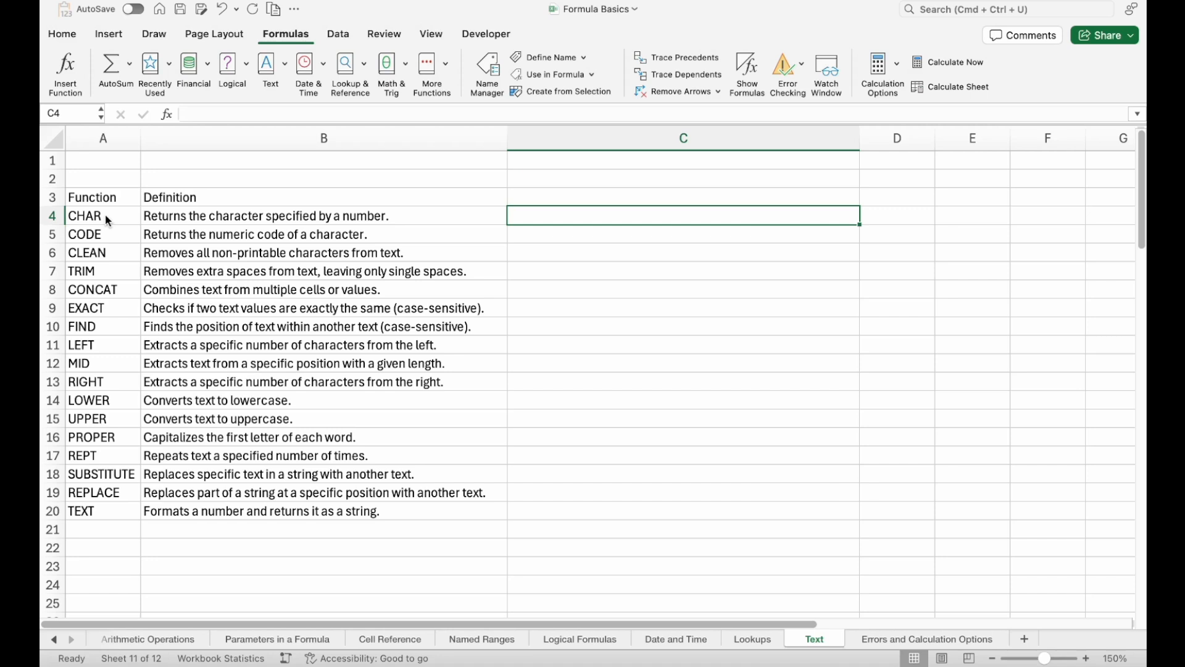
type("=ch")
key("Tab")
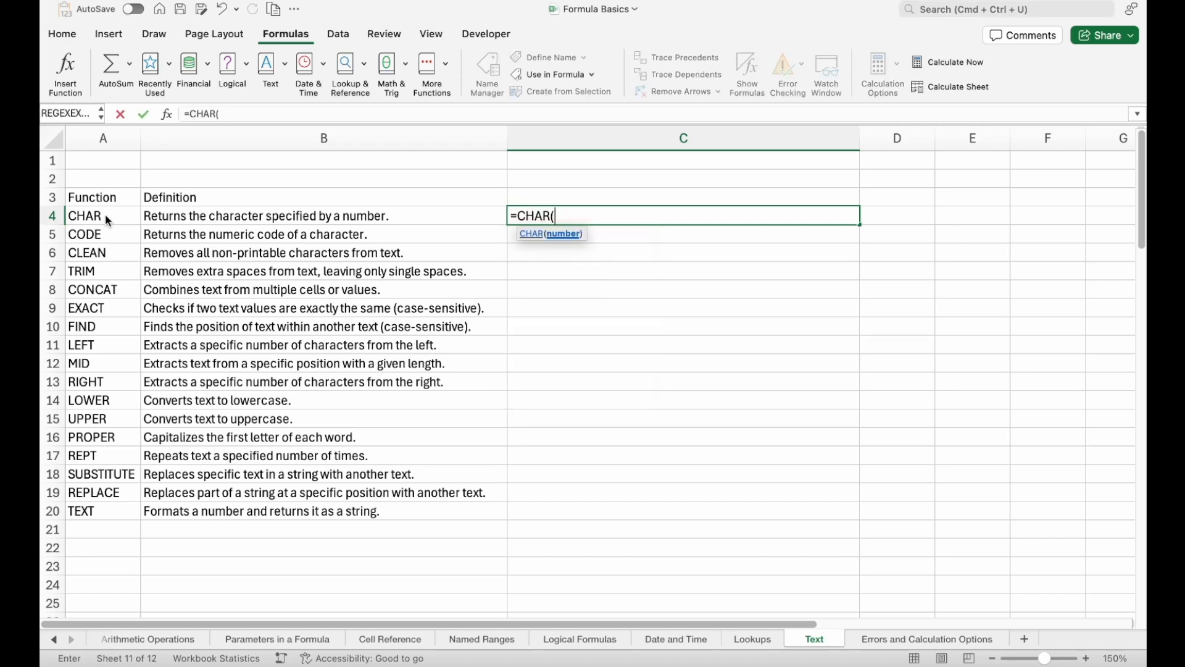
type("3")
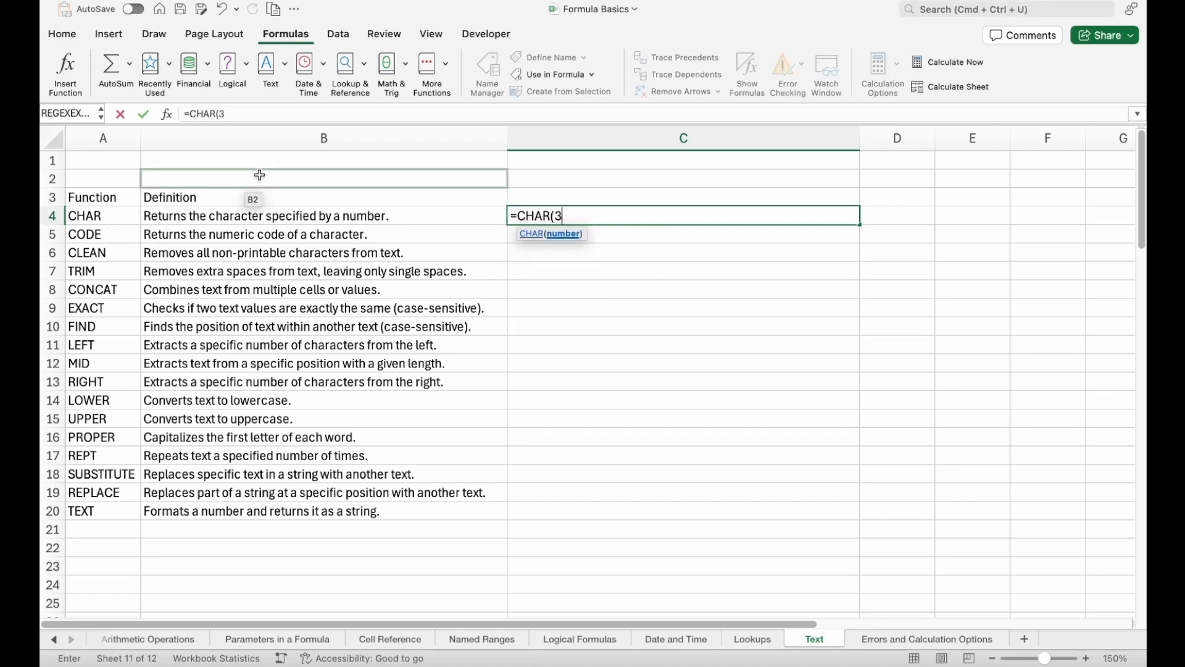
type("7)")
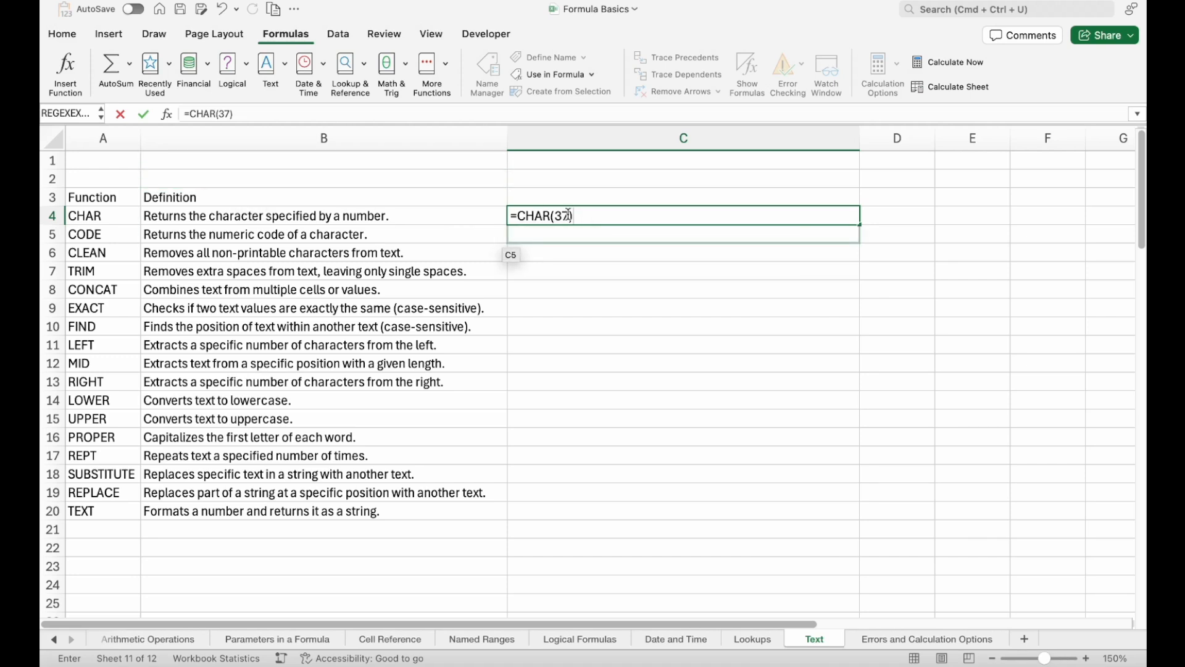
key("Return")
left_click(547, 216)
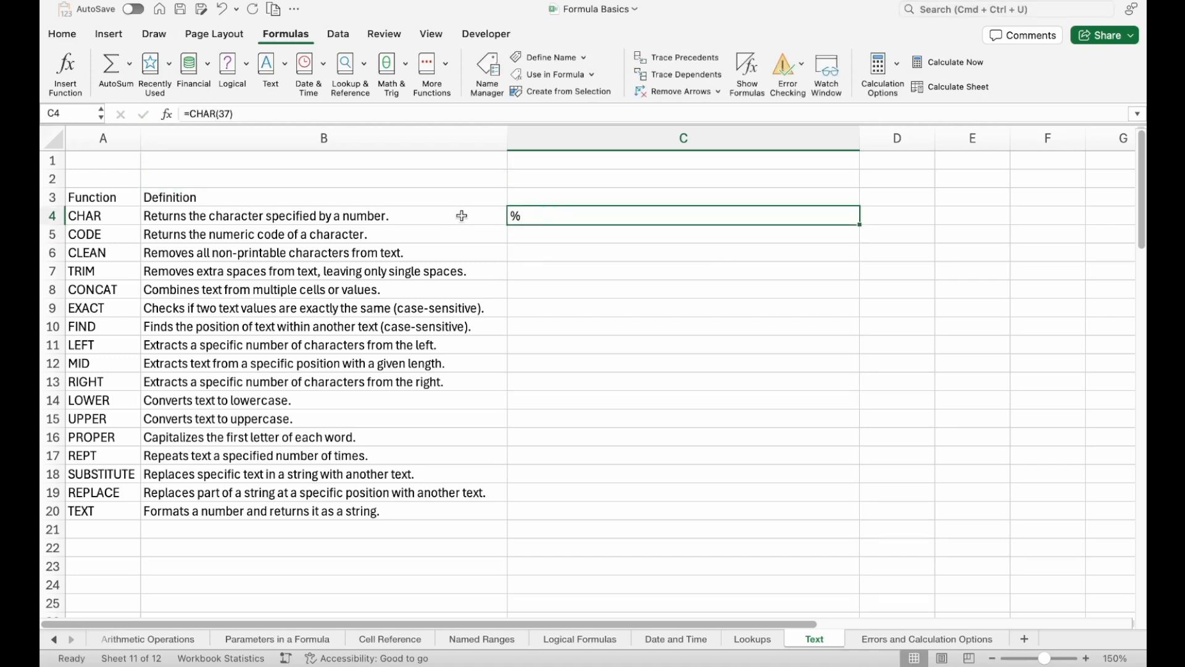
- Enter =CODE("A") in cell C5 as the example for the CODE function
key("Down")
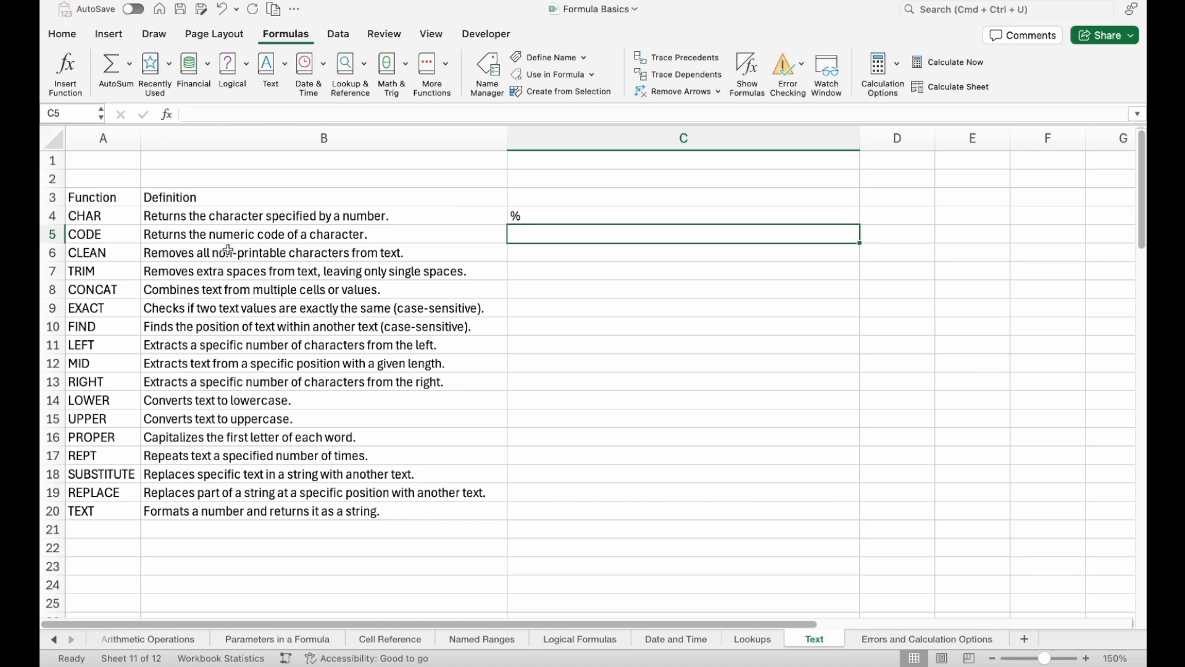
type("=code")
key("Tab")
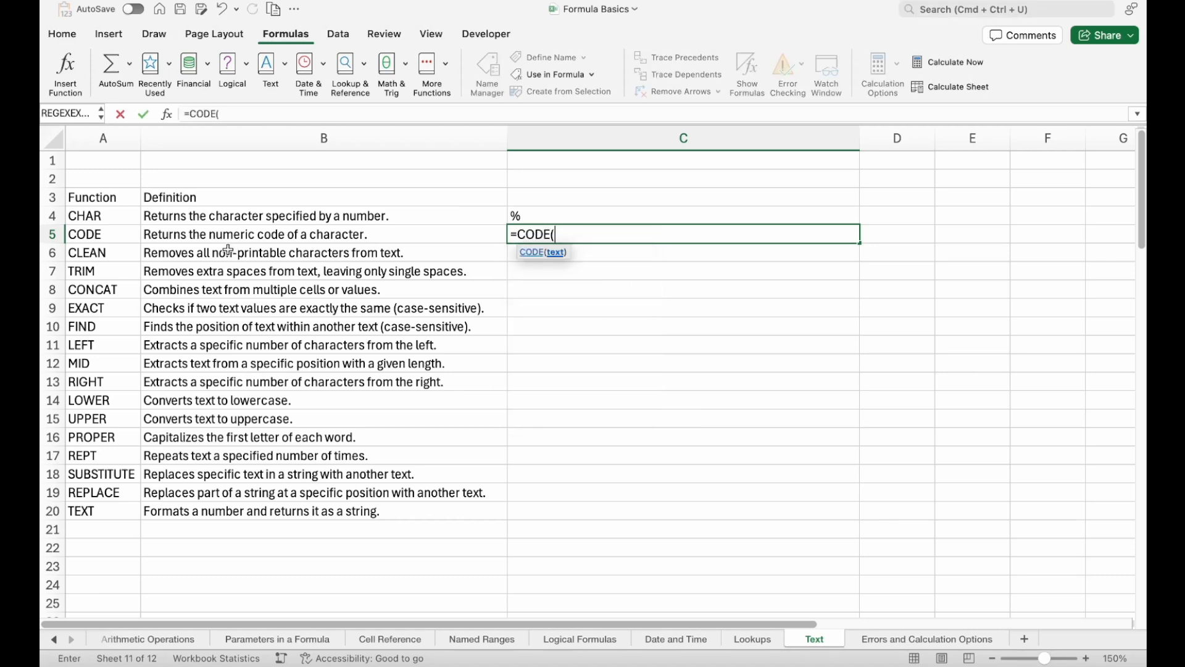
type("\"A")
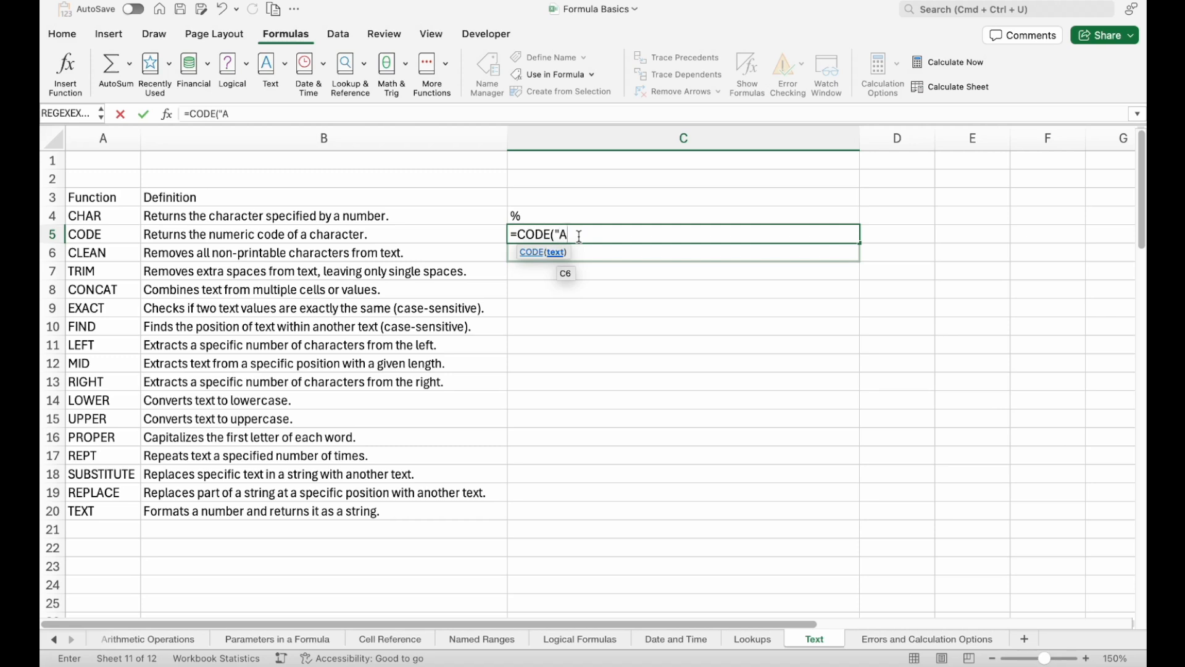
type("\")")
key("Return")
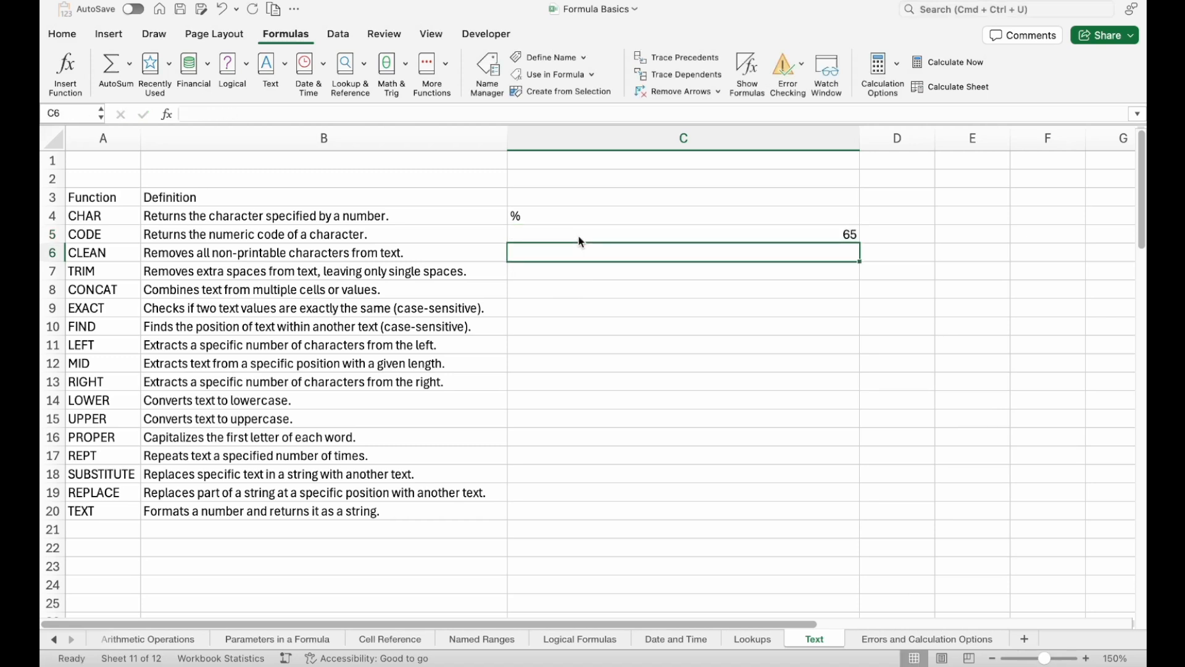
- Change the CODE formula's argument in C5 to lowercase "a"
left_click(619, 240)
double_click(783, 233)
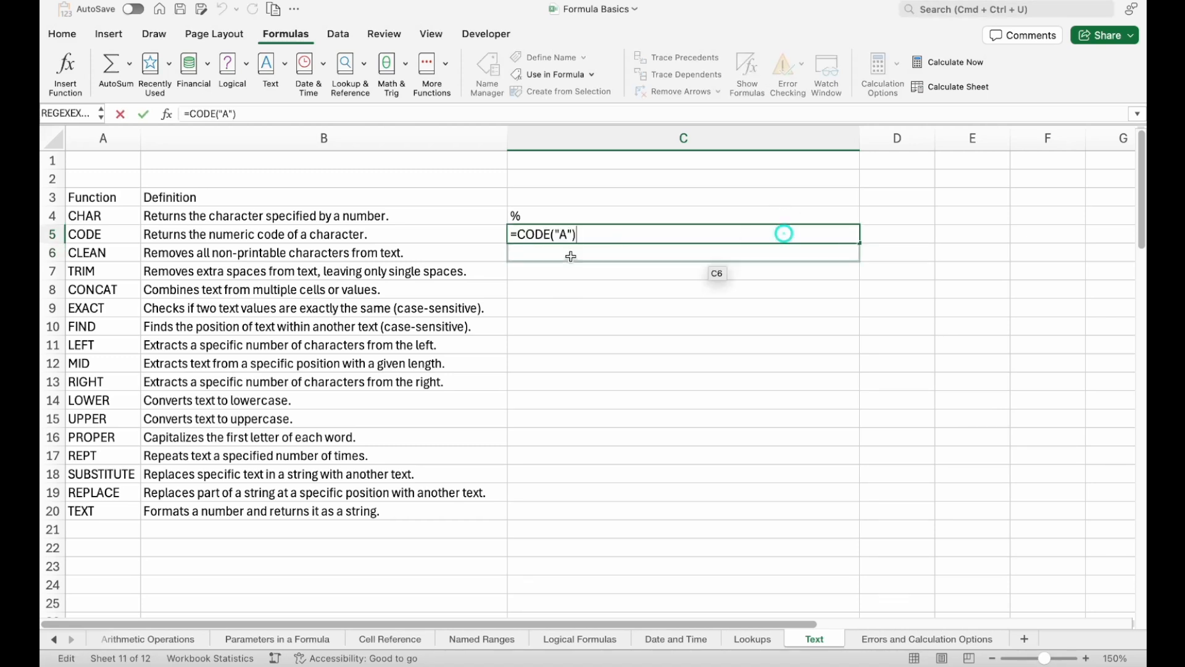
left_click(567, 237)
key("BackSpace")
type("a")
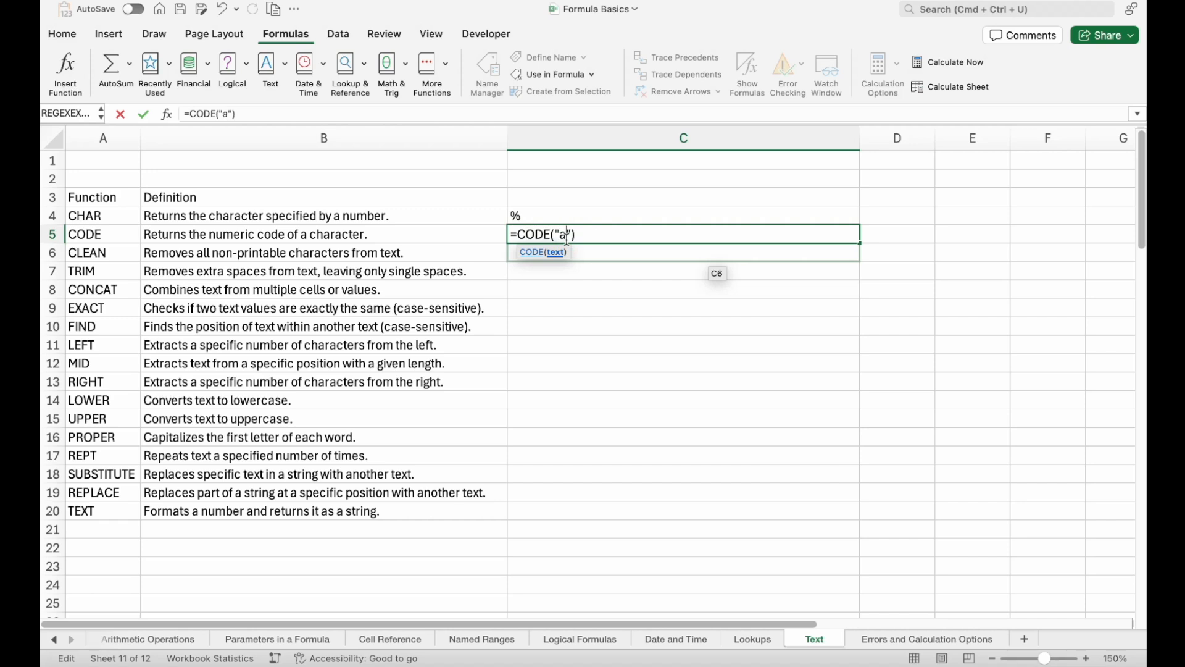
key("Return")
left_click(565, 238)
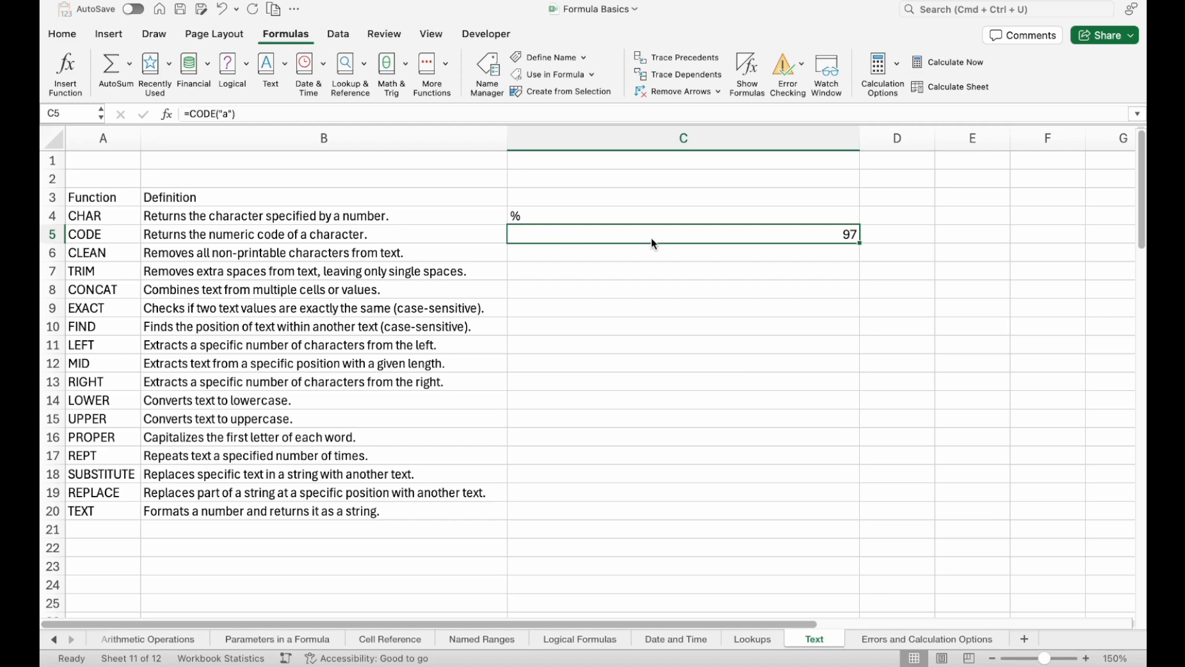
- Enter =CHAR(7) in cell C6 to produce a non-printable character
key("Down")
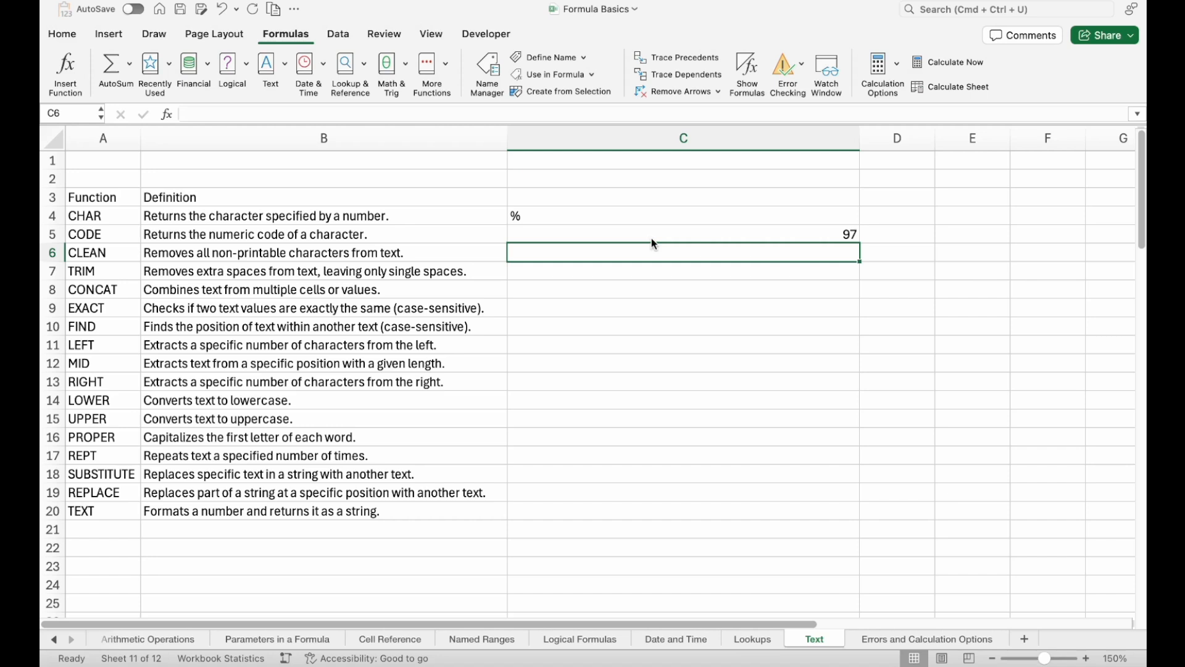
type("=CHAR(")
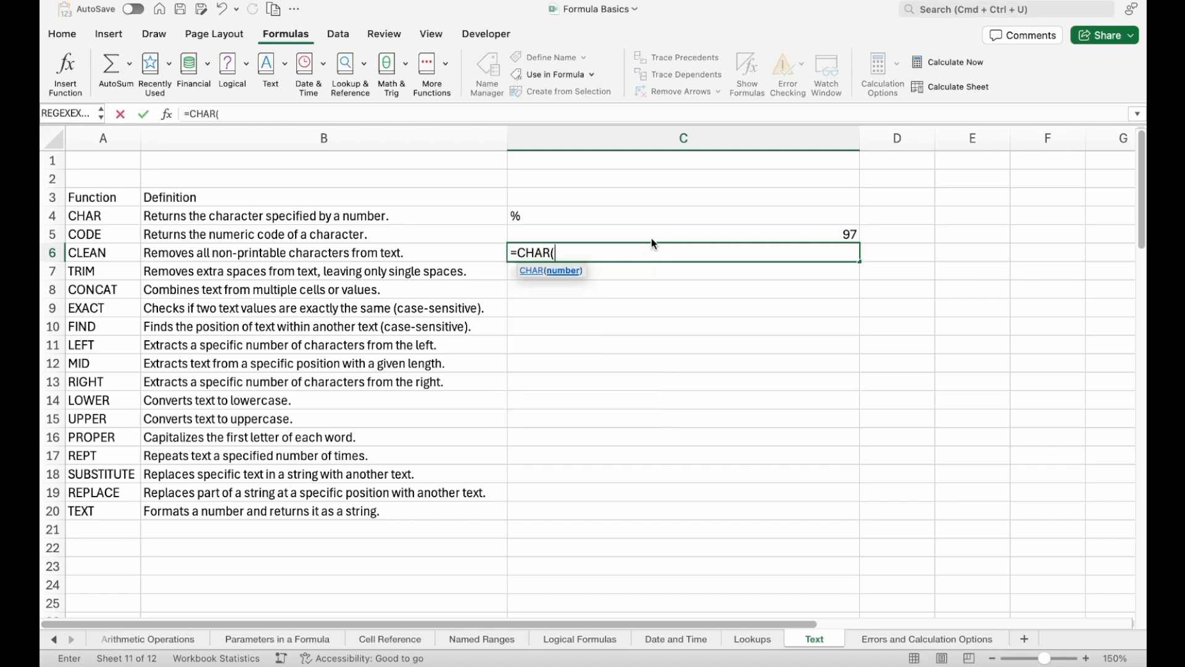
type("7)")
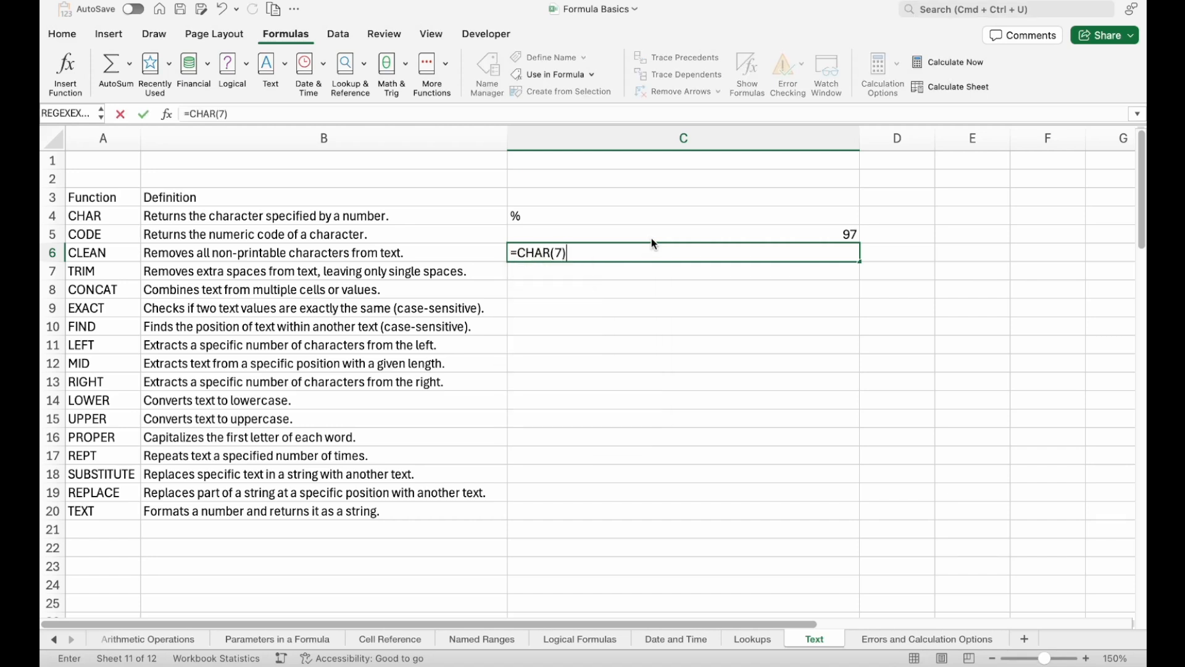
key("Return")
key("Up")
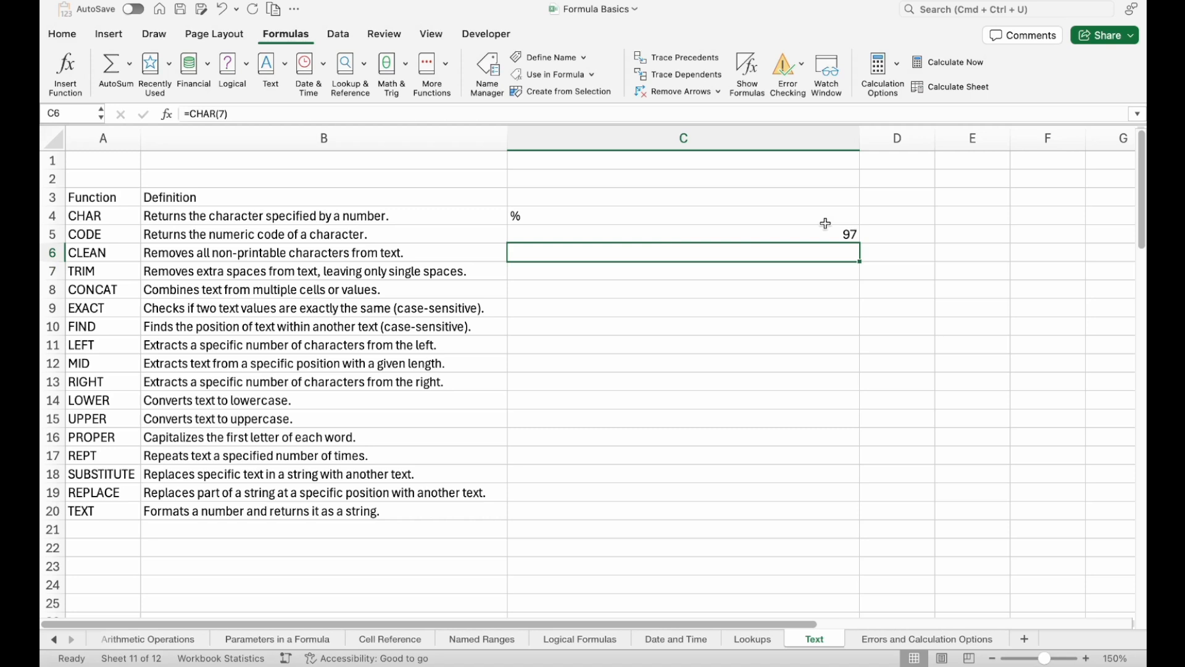
- Enter =LEN(C6) in cell D6 to count the characters in C6
left_click(889, 253)
type("=len")
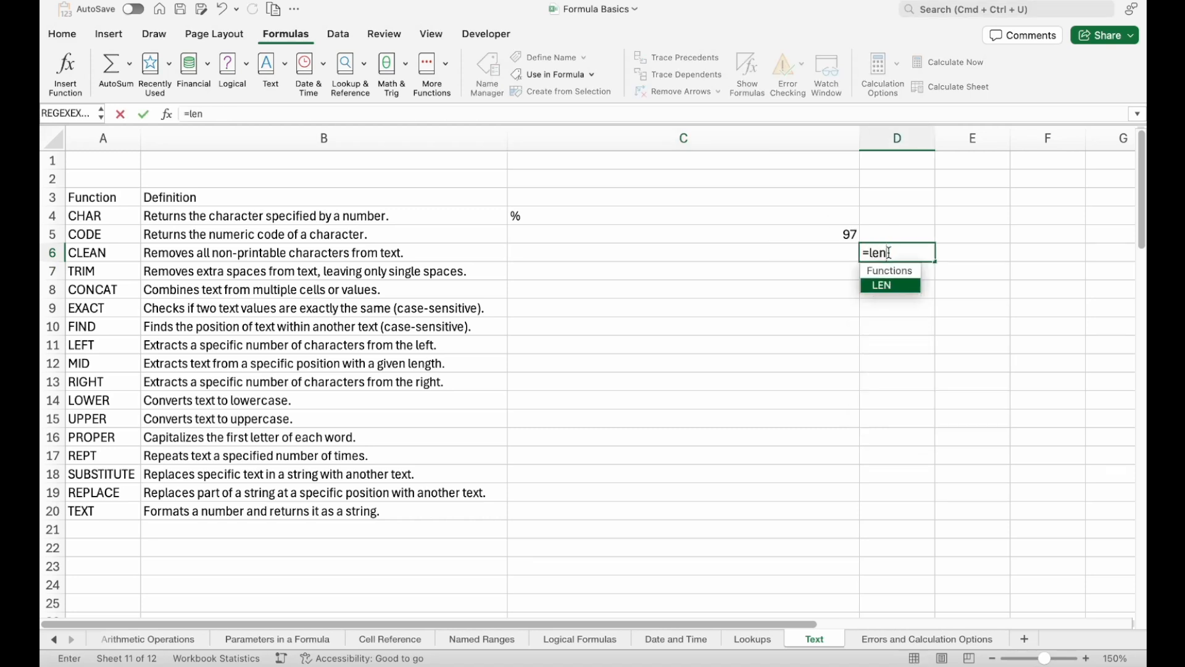
key("Tab")
type("C6)")
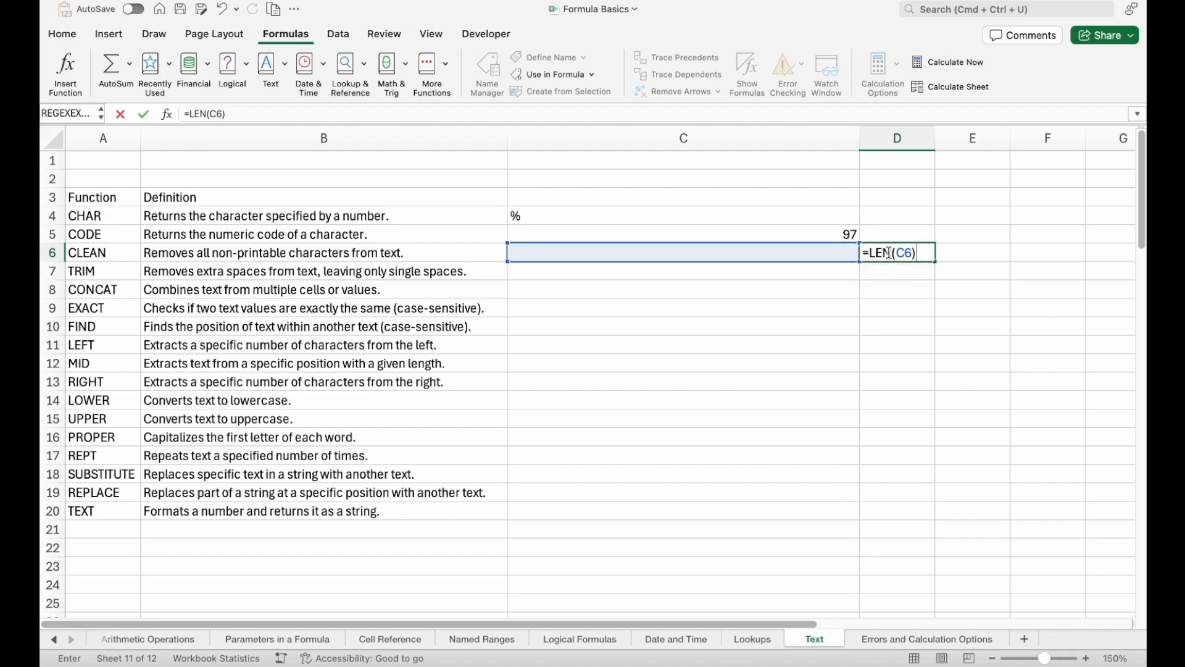
key("Return")
- Fill the LEN formula from D6 down into D7 and check the cell references in both formulas
key("Down")
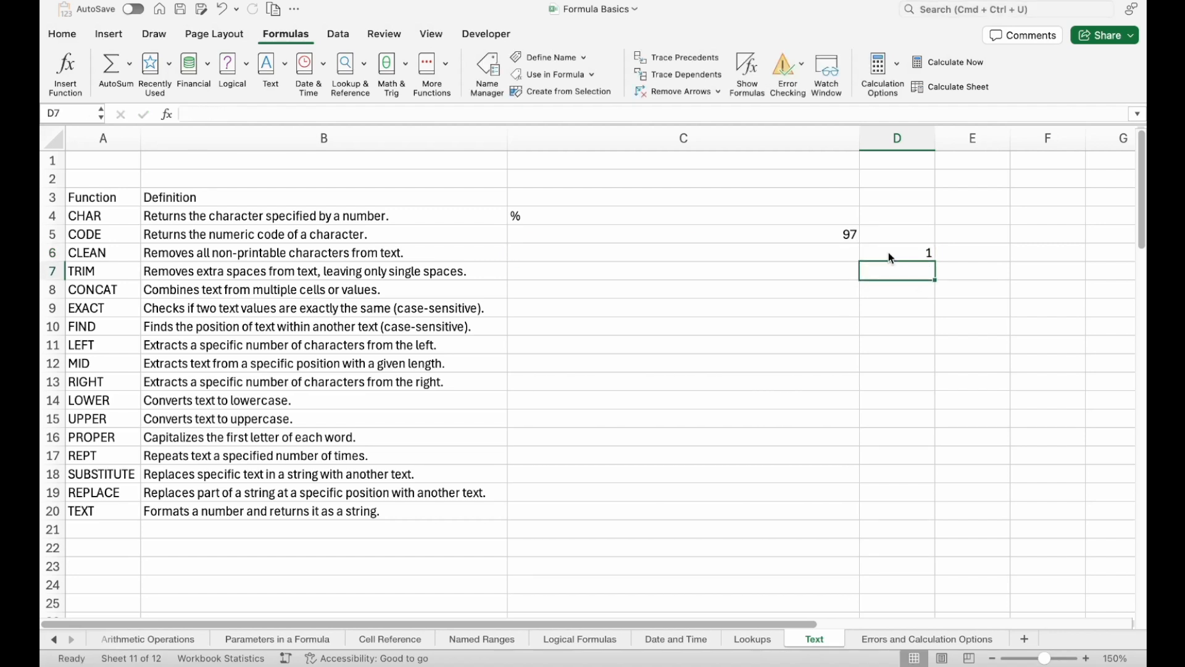
key("ctrl+d")
double_click(887, 272)
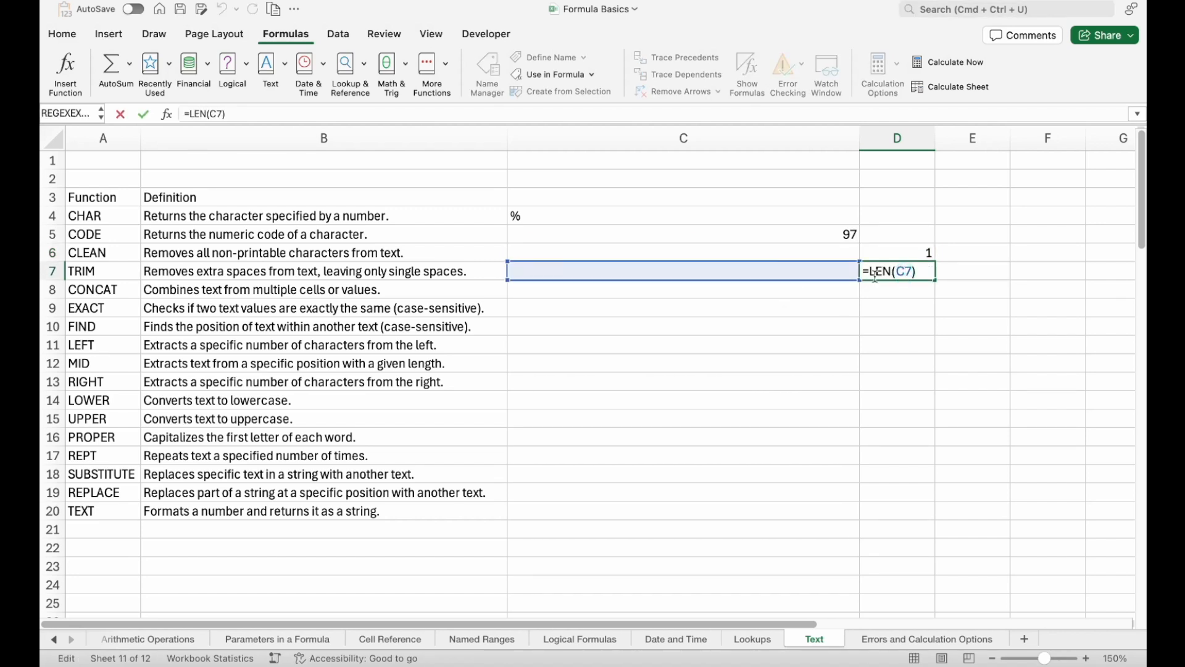
key("Escape")
double_click(895, 253)
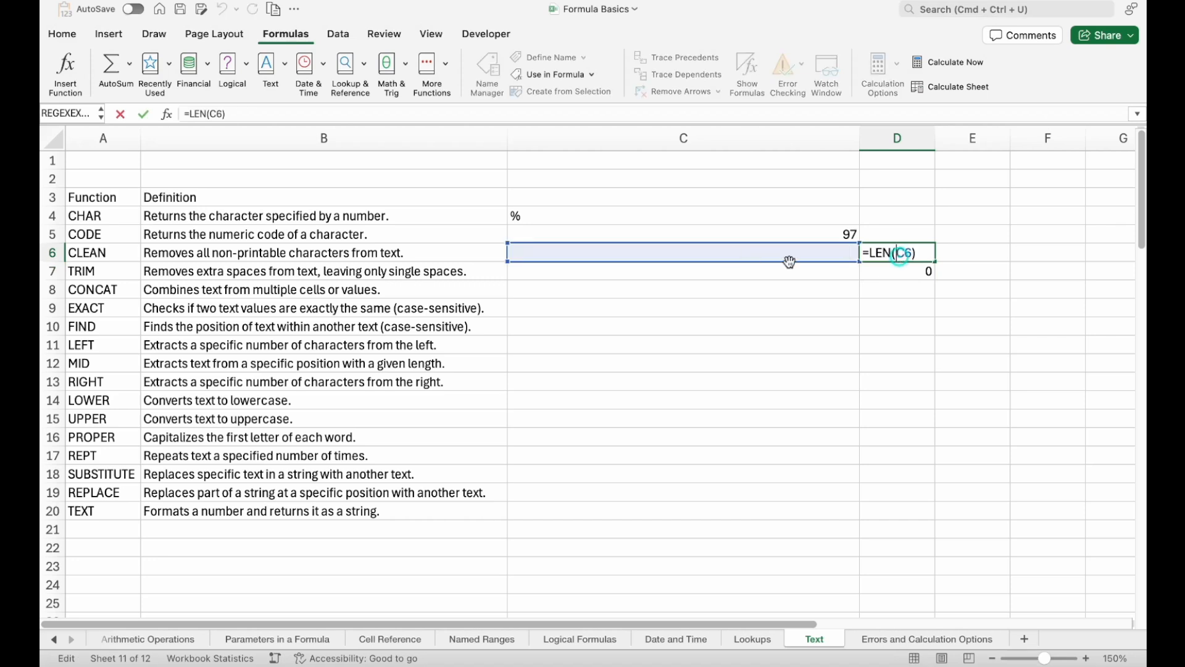
key("Escape")
- Append &"Data" to the CHAR(7) formula in cell C6
double_click(794, 251)
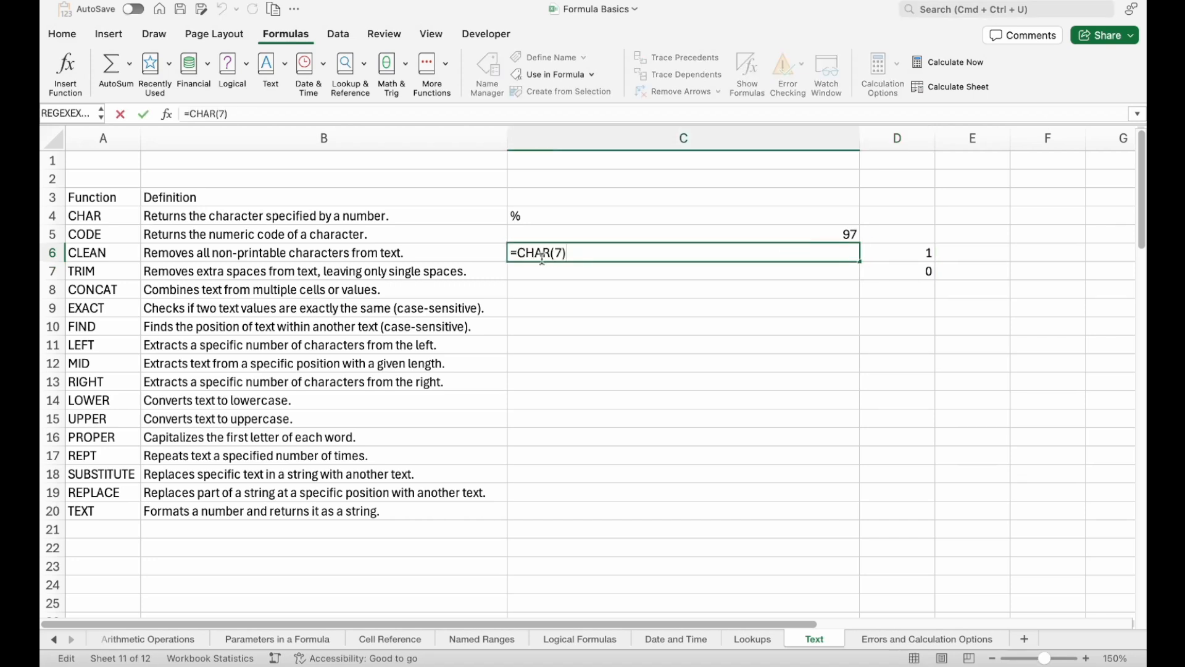
type("&\"Data\"")
key("Return")
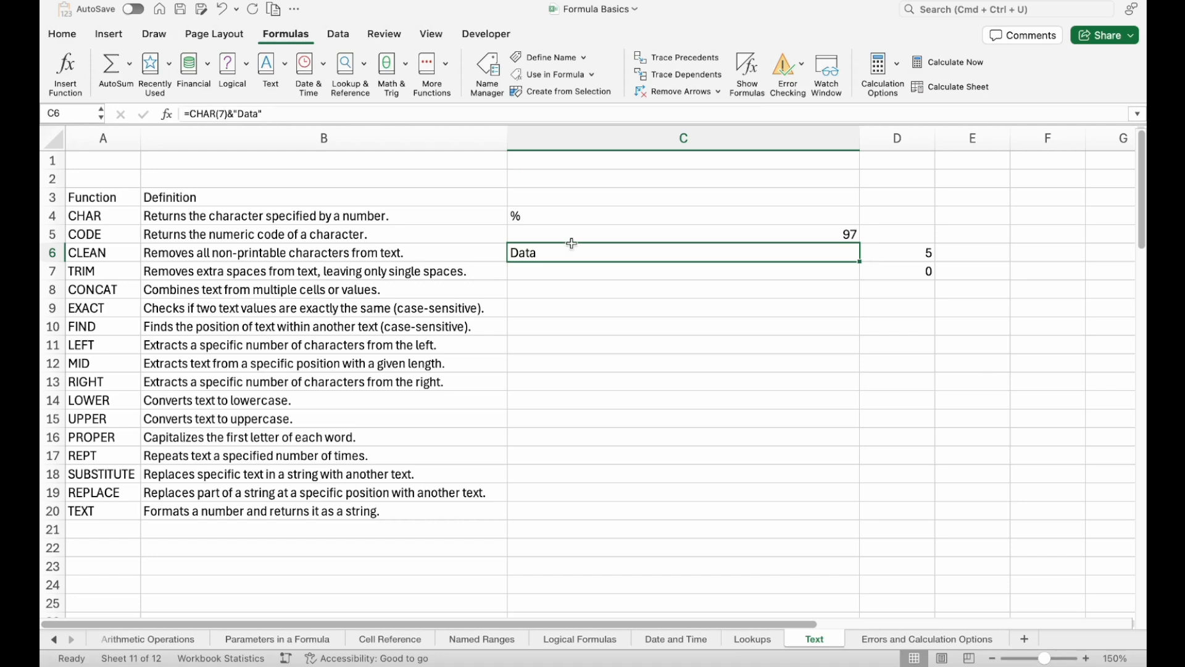
- Replace the LEN formula in D6 with =CLEAN(C6)
left_click(99, 252)
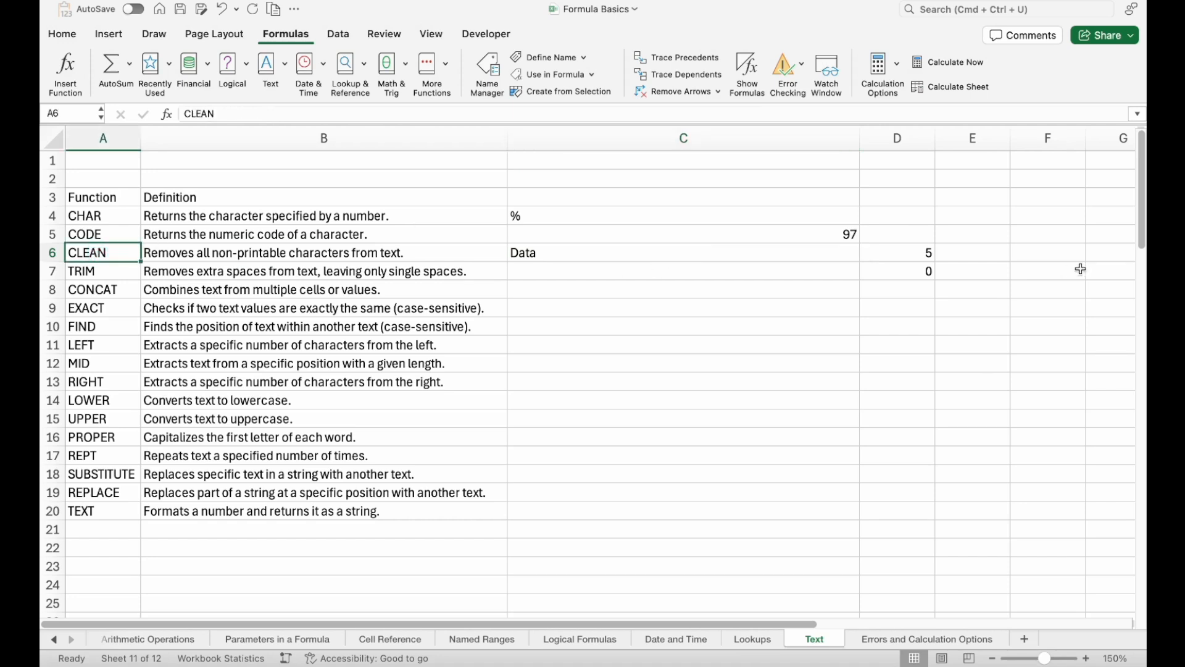
left_click(894, 252)
type("=cl")
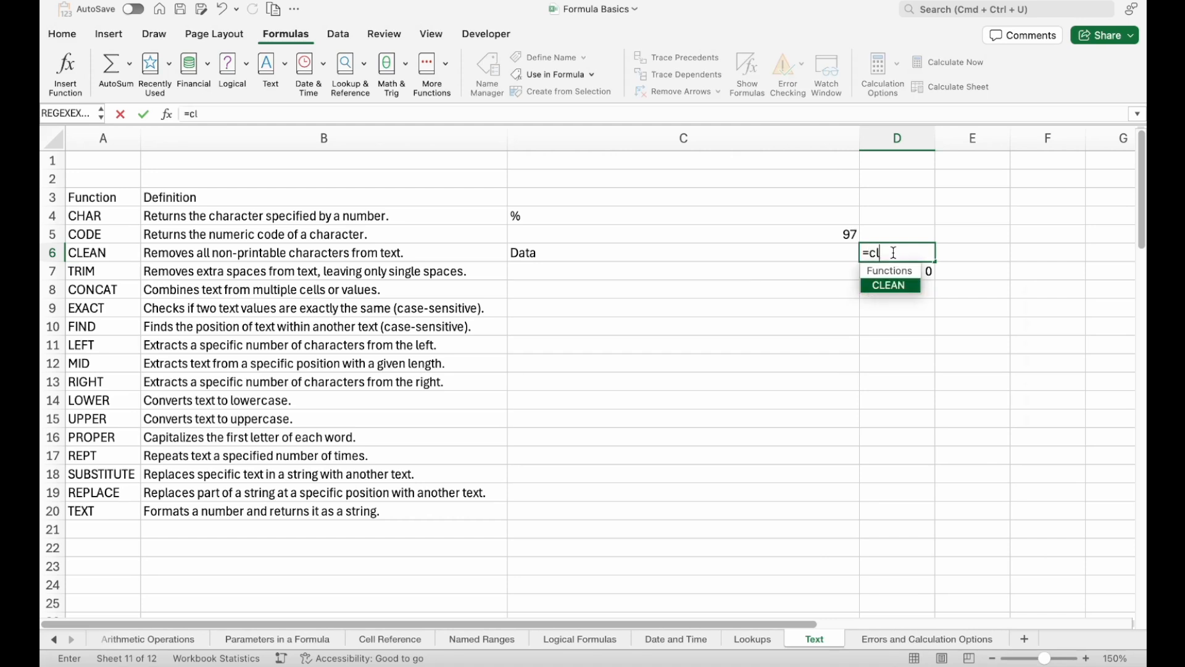
key("Tab")
left_click(613, 252)
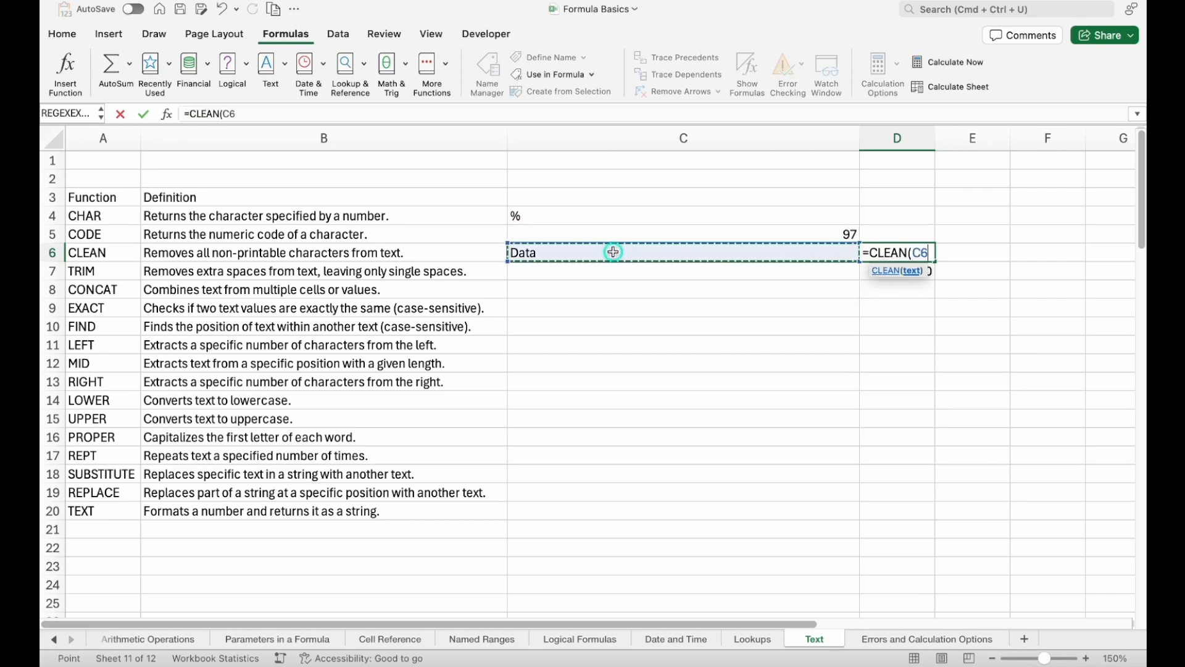
key("Return")
key("Up")
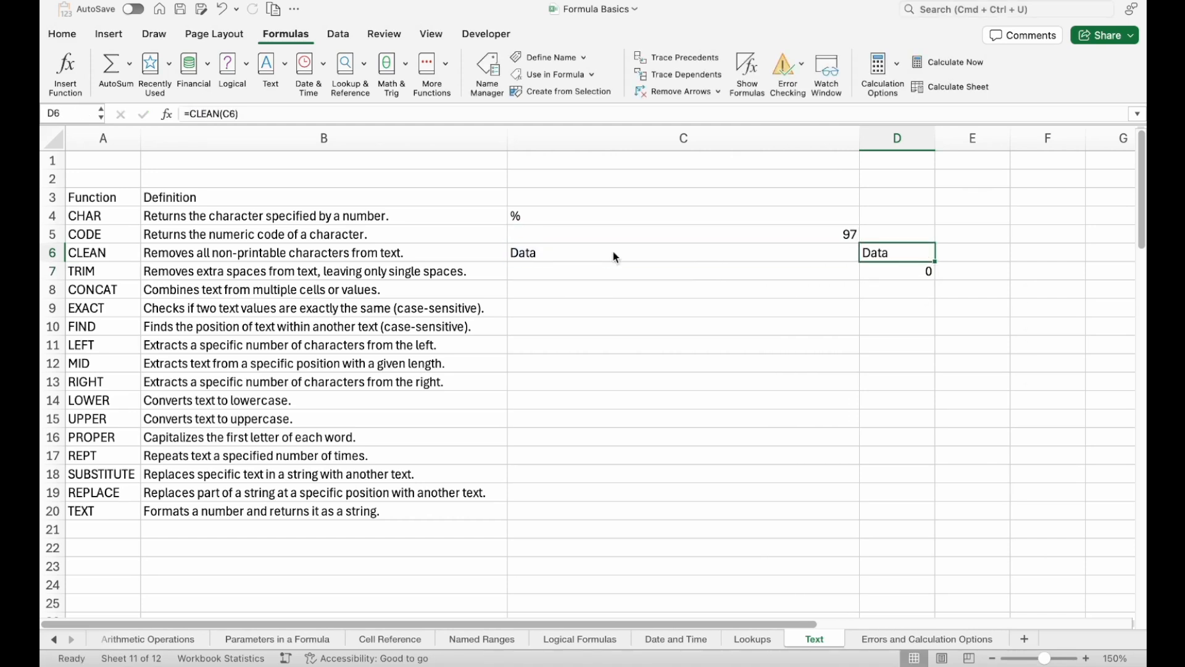
- Enter =LEN(C6) in cell E6 to count the characters of the uncleaned text
key("Right")
type("=len")
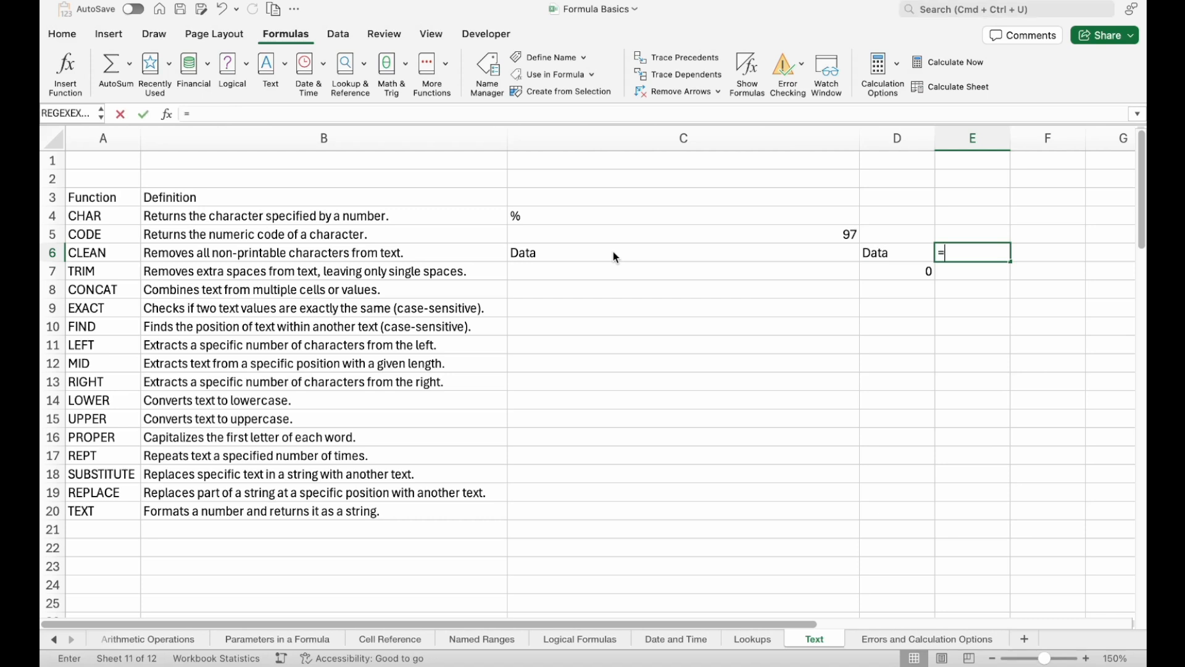
key("Tab")
left_click(612, 250)
key("Return")
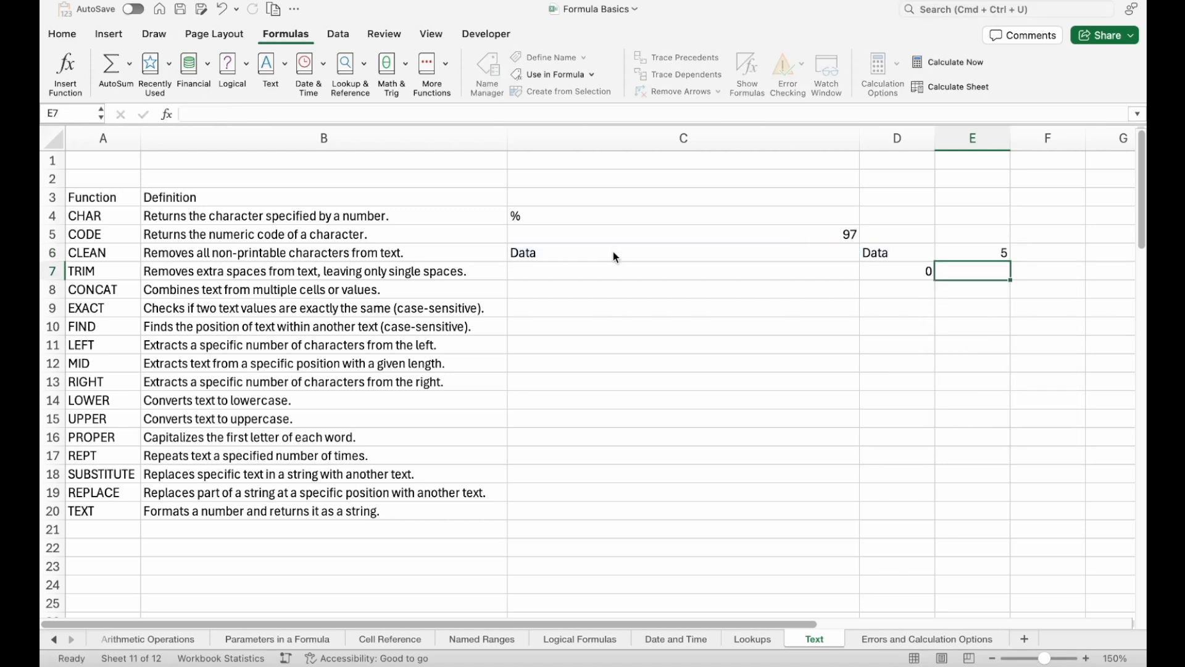
- Fill the LEN formula from E6 into F6 and check that it references D6
key("Up")
key("Right")
key("ctrl+r")
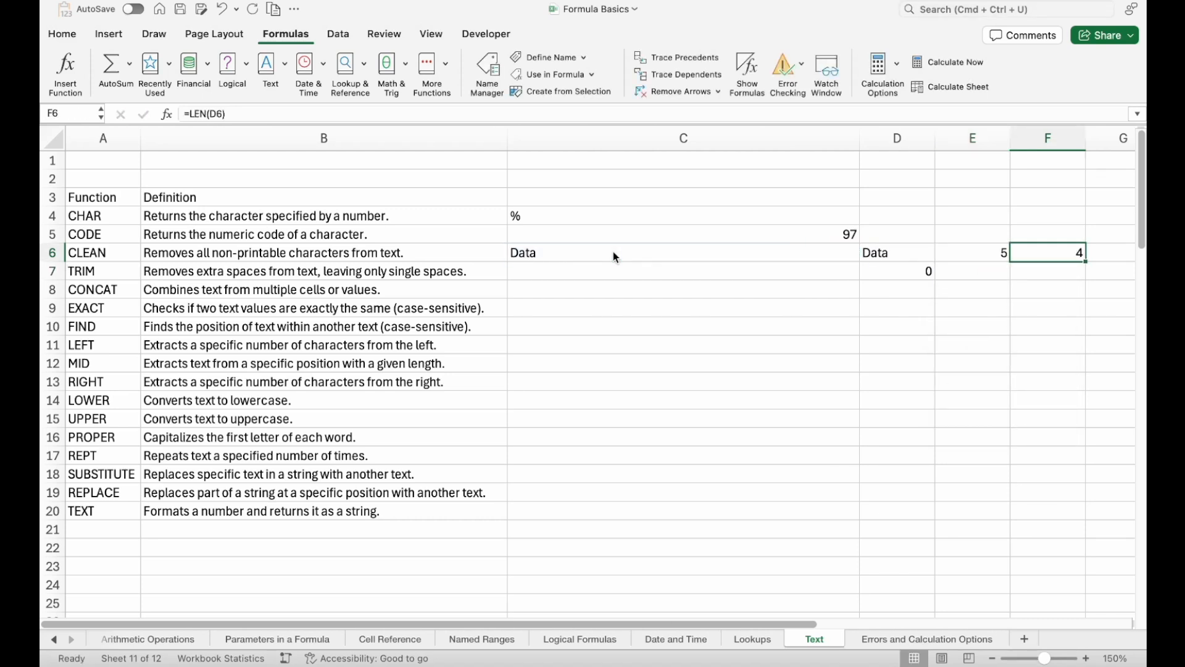
left_click(917, 254)
double_click(1049, 255)
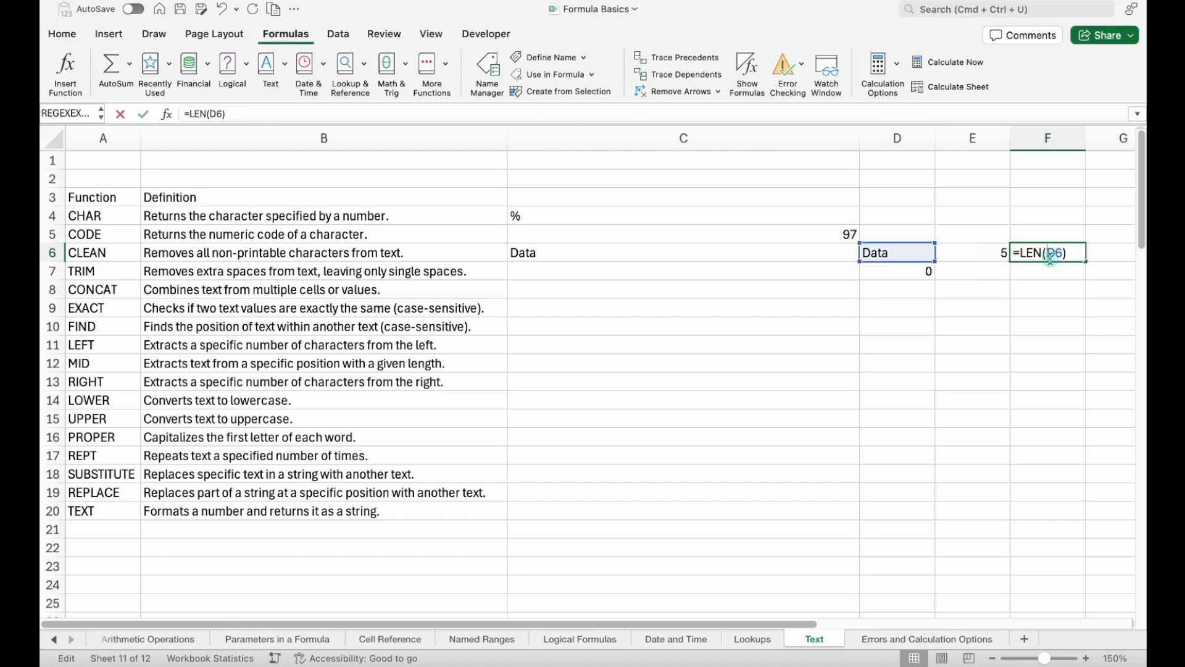
key("Escape")
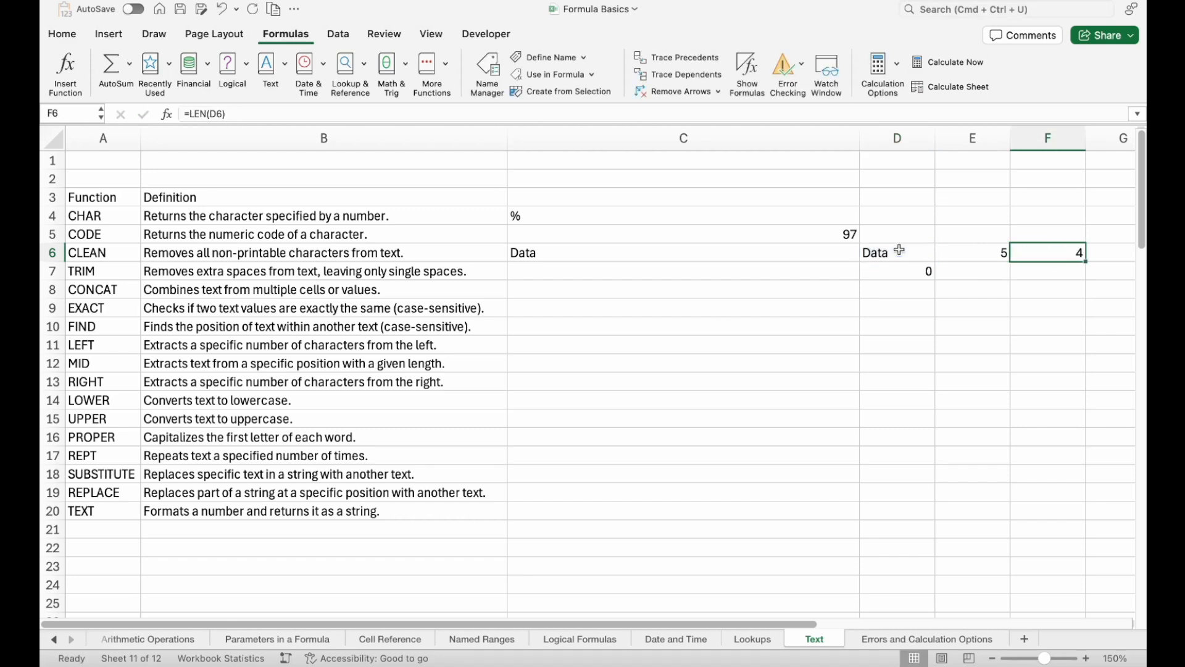
- Compare the original text, the cleaned text and their character counts in C6 through F6
left_click(750, 256)
left_click(901, 249, "super")
left_click(990, 253)
left_click(1044, 253)
left_click(754, 252)
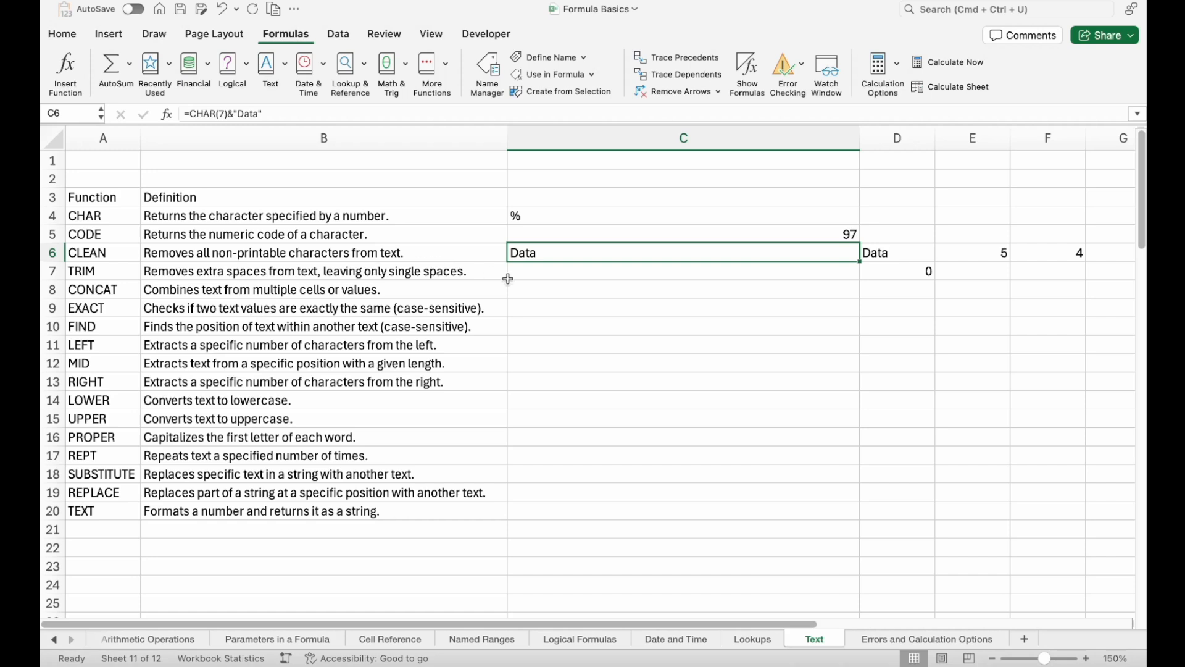
- Clear the CLEAN and LEN example formulas from D6:F6 and the leftover formula in D7
left_click(534, 274)
key("Up")
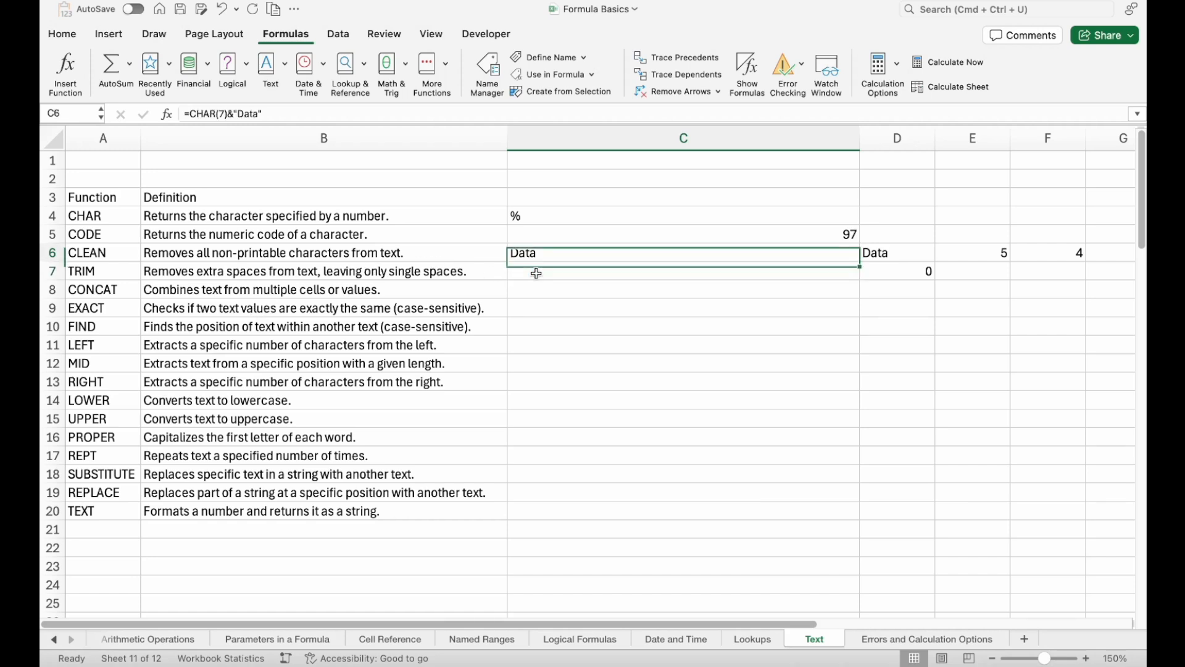
key("Right")
key("shift+Right")
key("shift+Right")
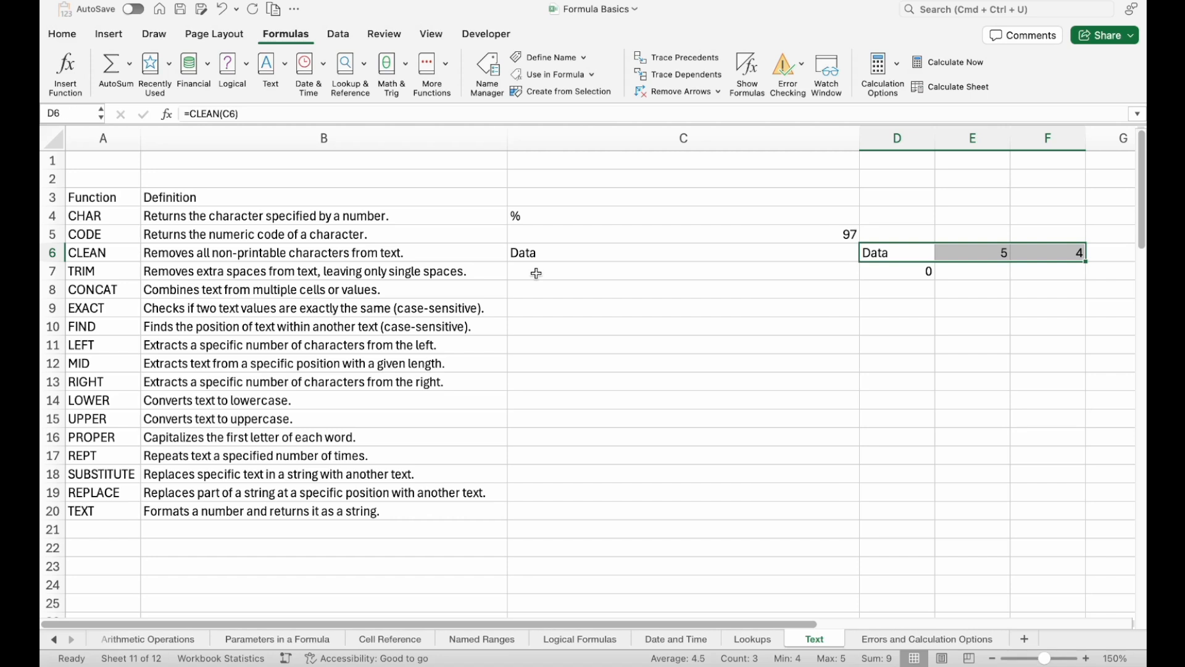
key("Delete")
key("Down")
key("Delete")
- Enter the sample text " Data Shastri" with a leading space in cell C7
key("Left")
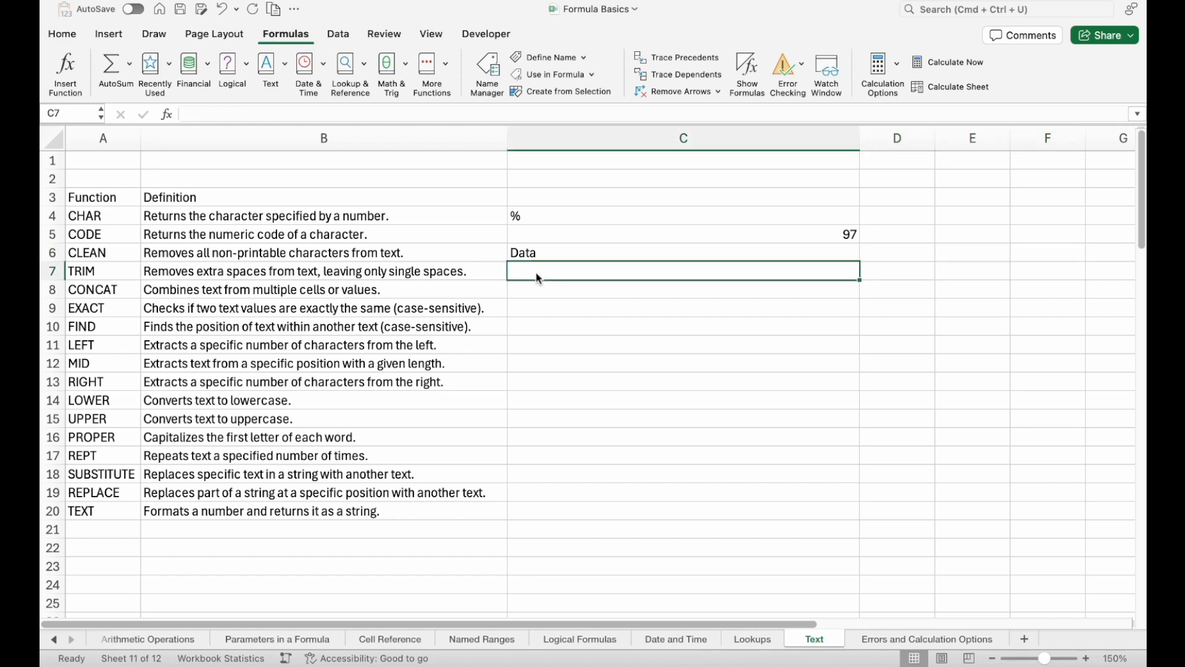
double_click(539, 278)
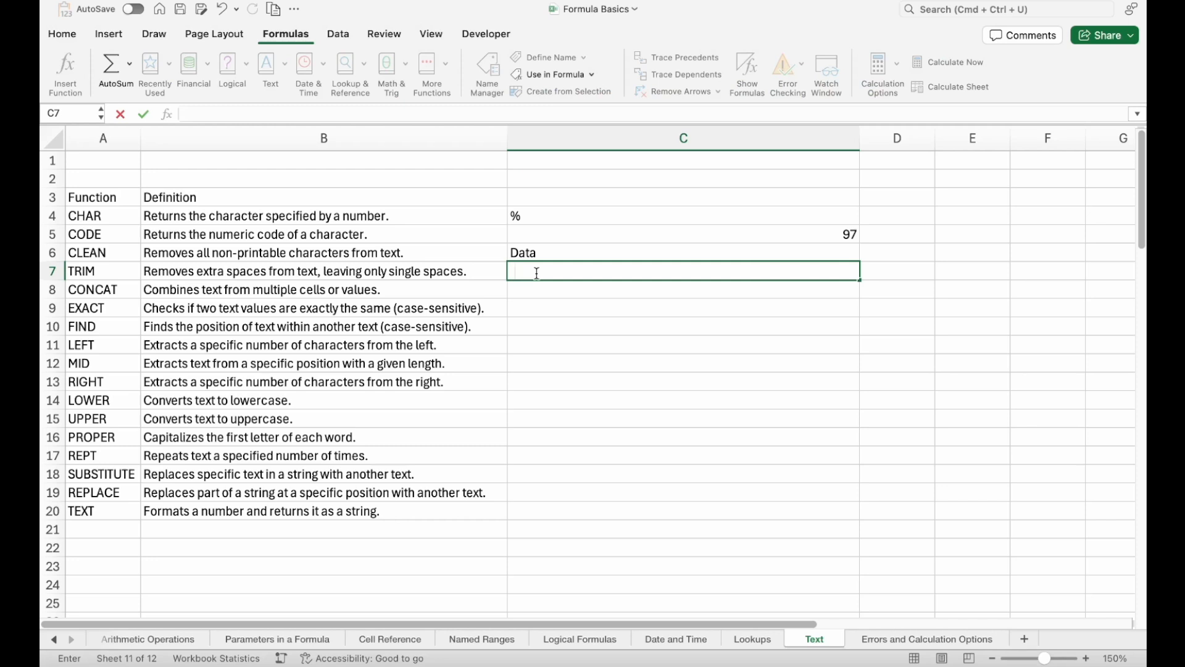
type("Data")
key("BackSpace")
type("Shastri")
key("Tab")
- Enter =TRIM(C7) in cell D7 to remove the extra spaces from the sample text
type("=tr")
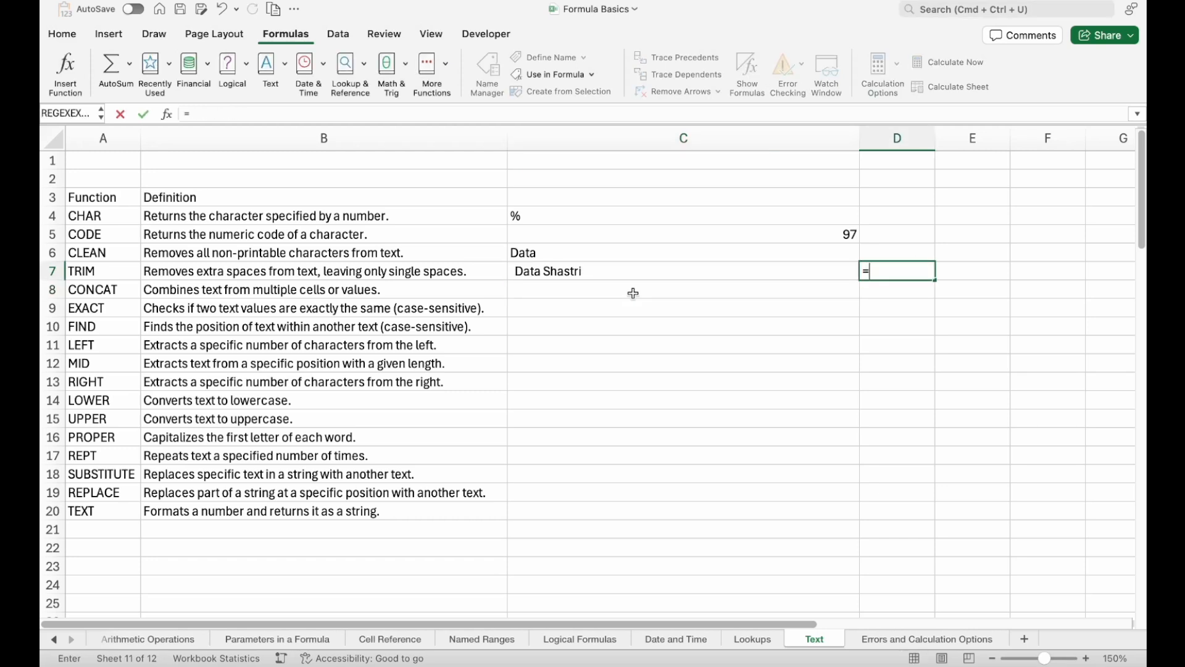
key("Down")
key("Down")
key("Tab")
key("Left")
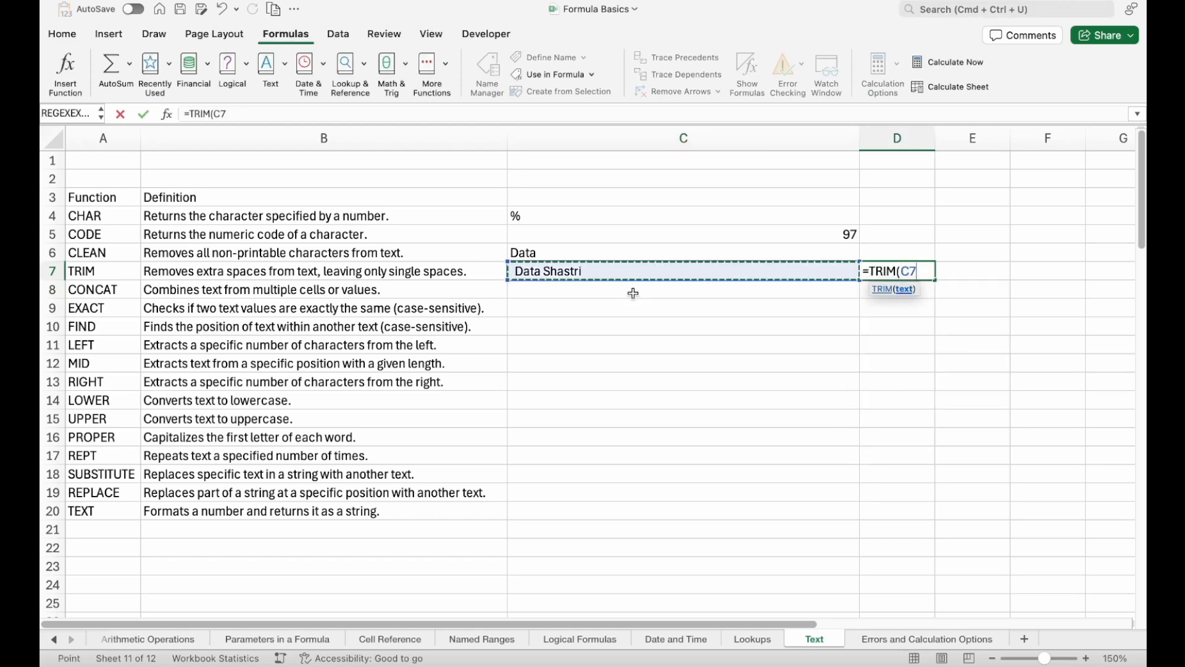
type(")")
key("Return")
key("Up")
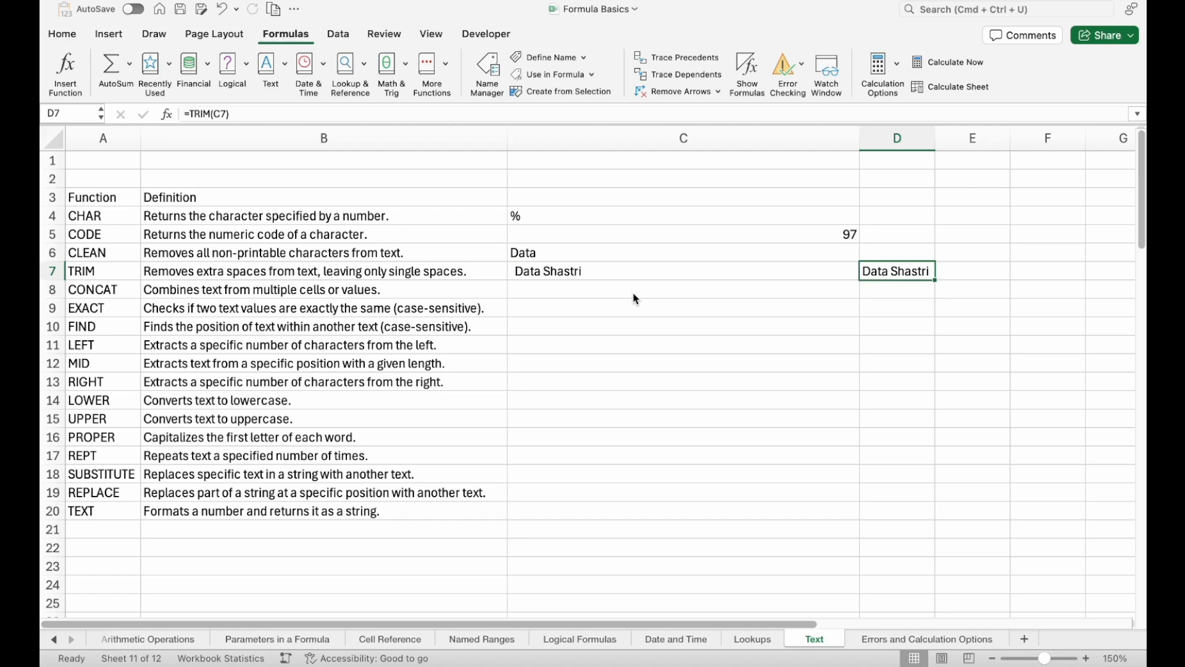
- Add an extra space between "Data" and "Shastri" in cell C7
left_click(587, 272)
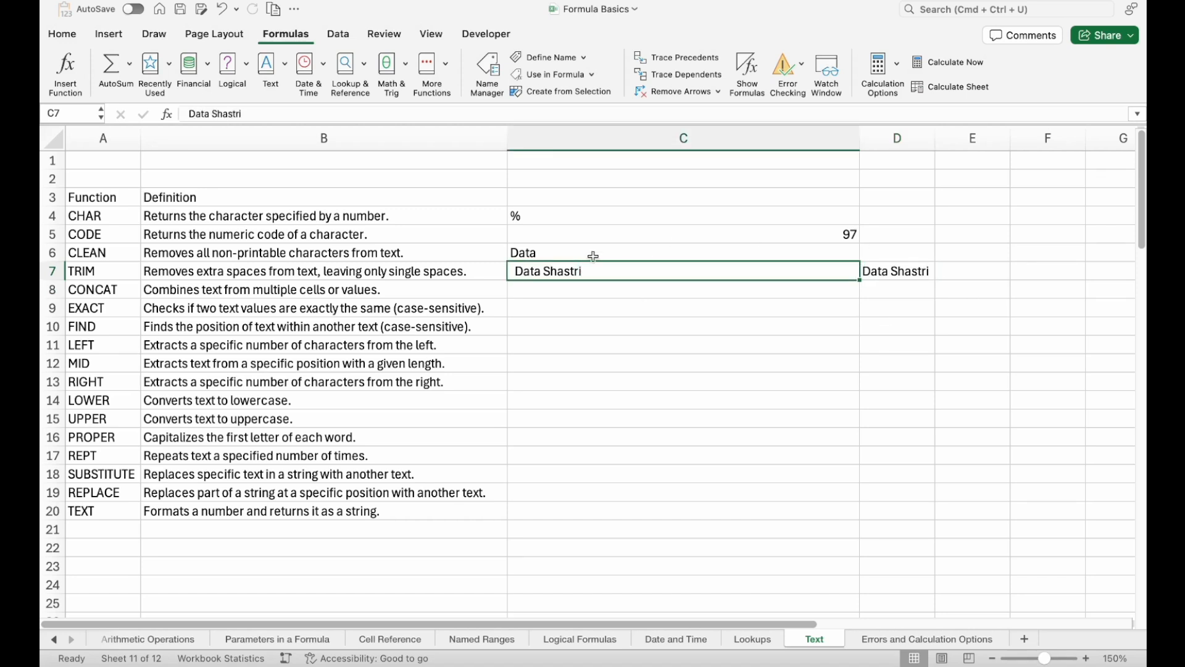
double_click(543, 271)
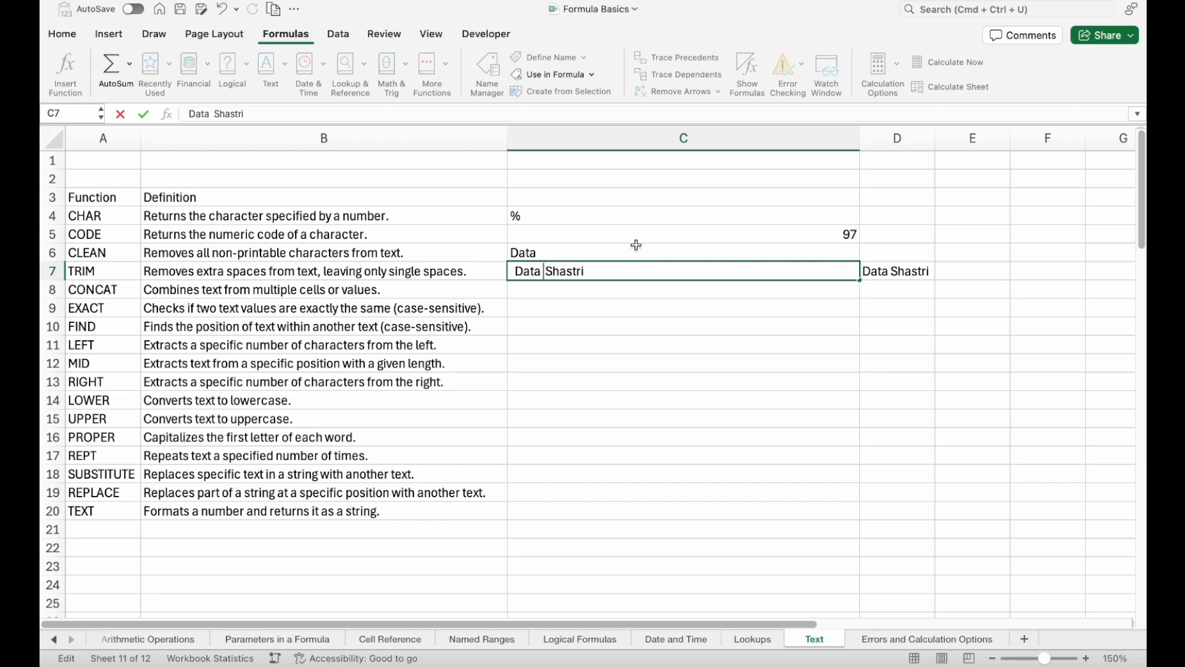
key("ctrl+Return")
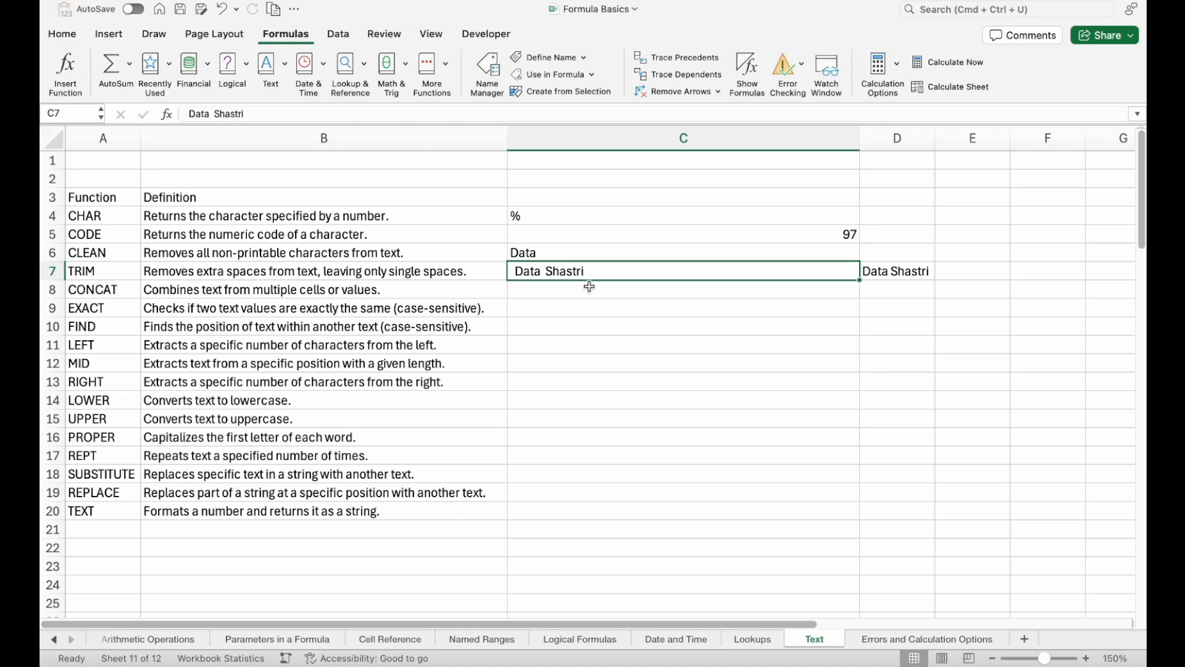
- Enter =CONCAT("Data","Shastri") in cell C8 to join the two words
left_click(589, 288)
type("=cin")
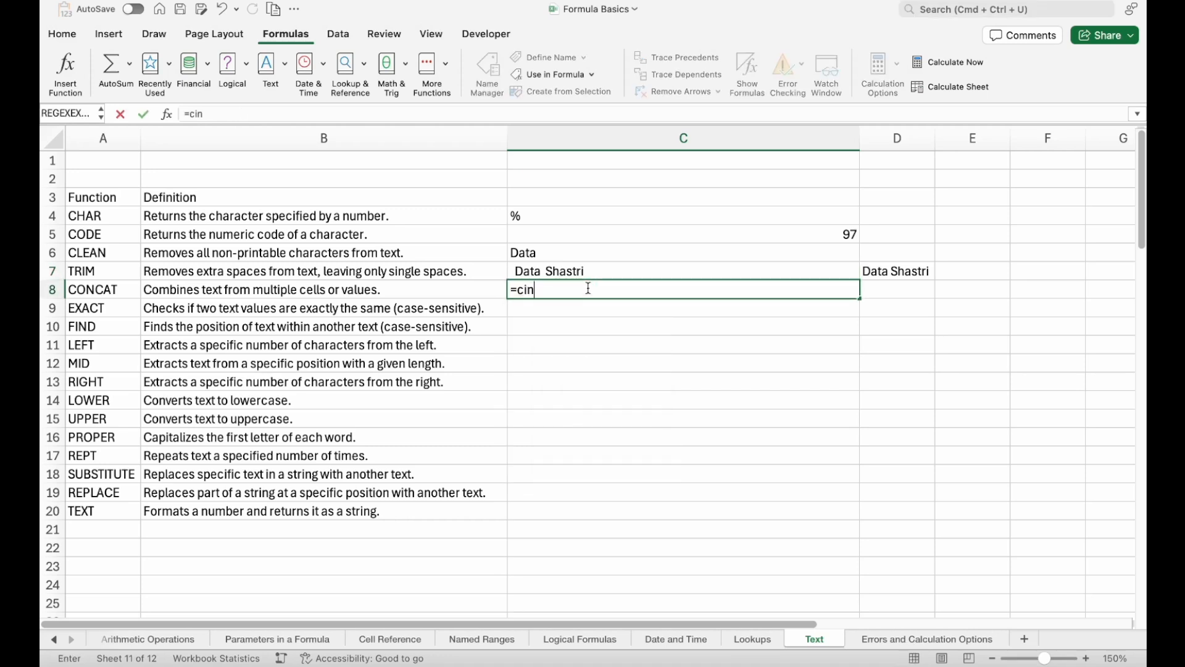
key("BackSpace")
key("BackSpace")
type("on")
key("Down")
key("Tab")
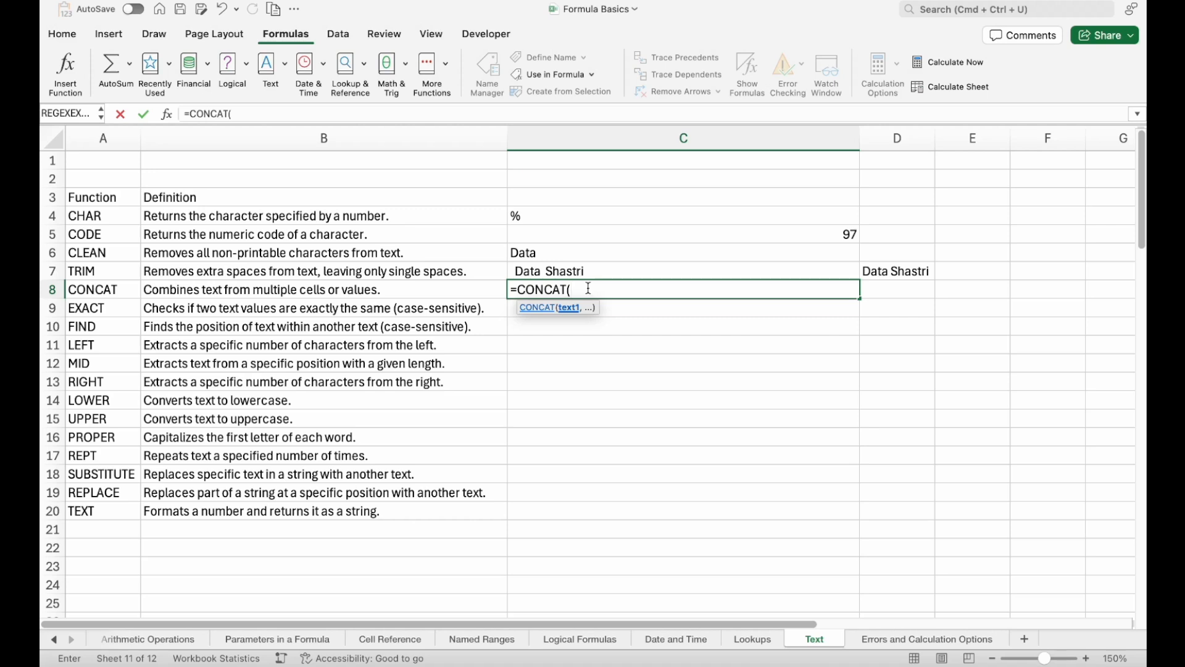
type("\"Data\",\"S")
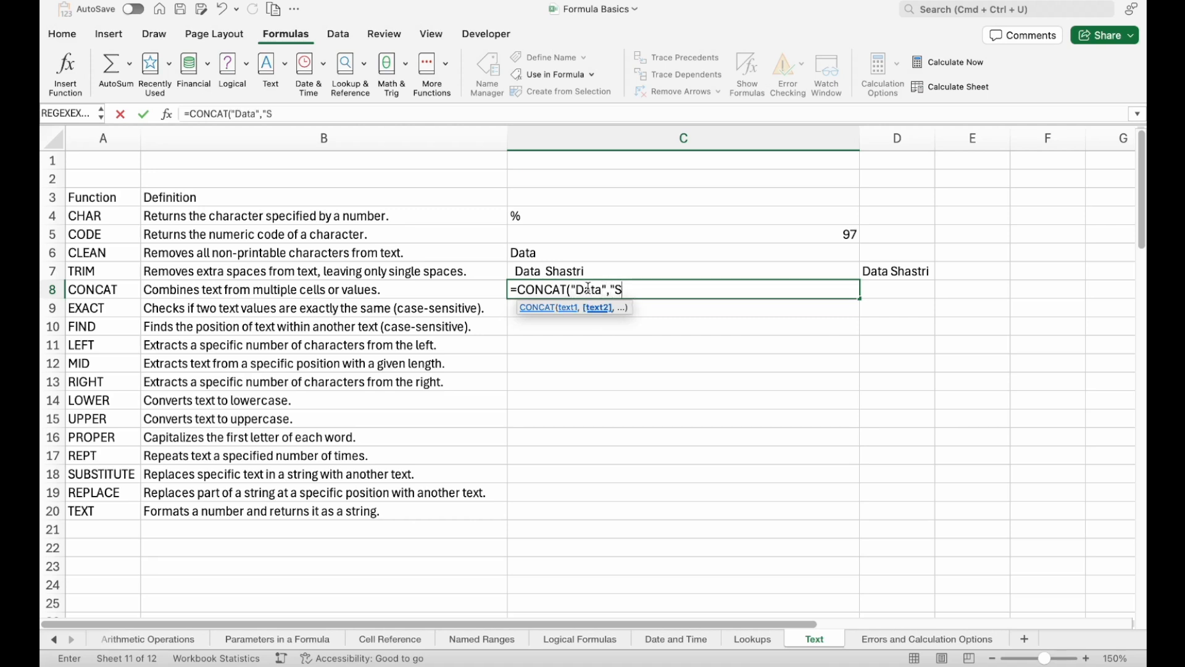
type("hastri\")")
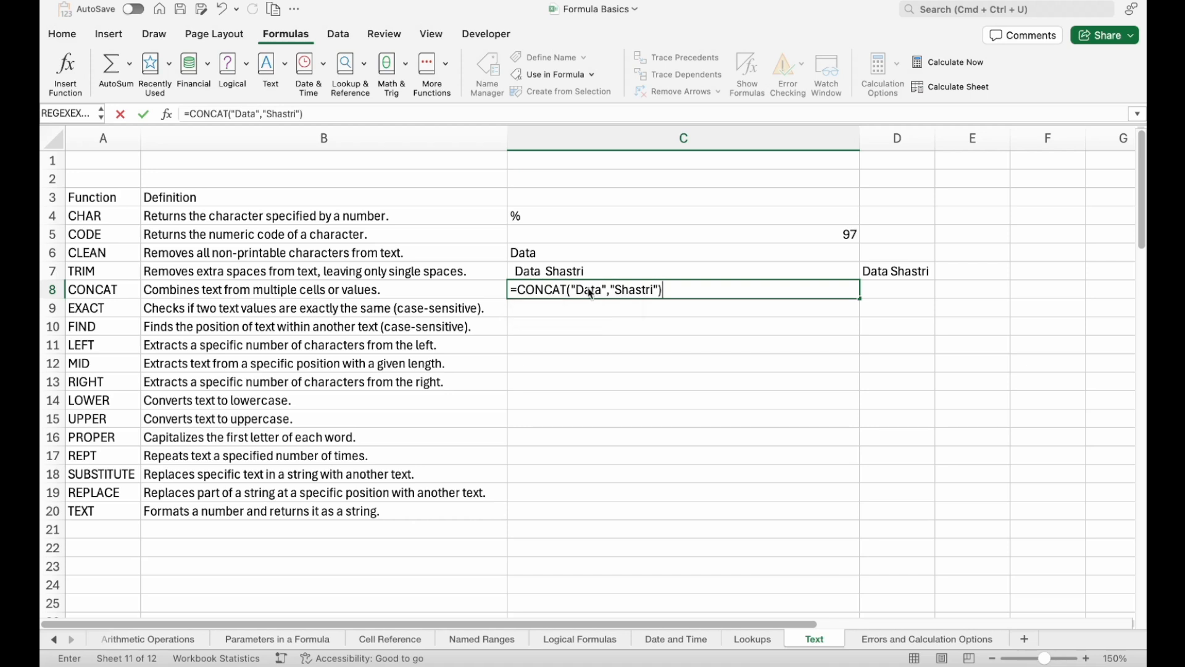
key("Return")
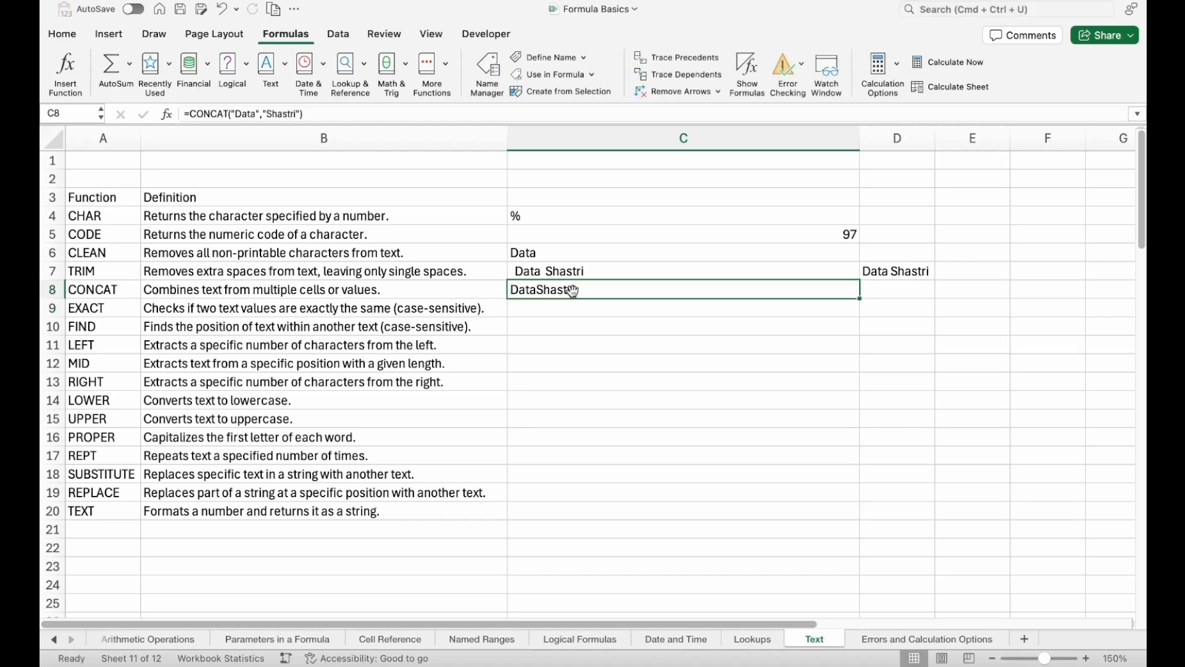
- Add a trailing space to the first text in C8, making the formula =CONCAT("Data ","Shastri")
double_click(568, 291)
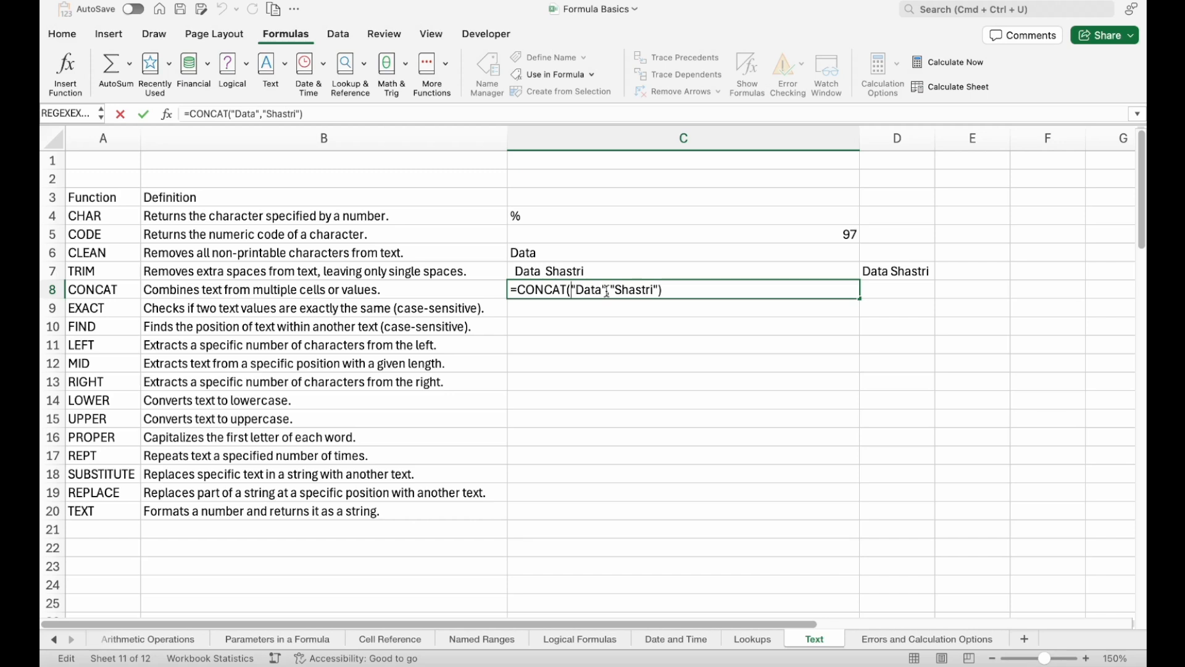
left_click(603, 290)
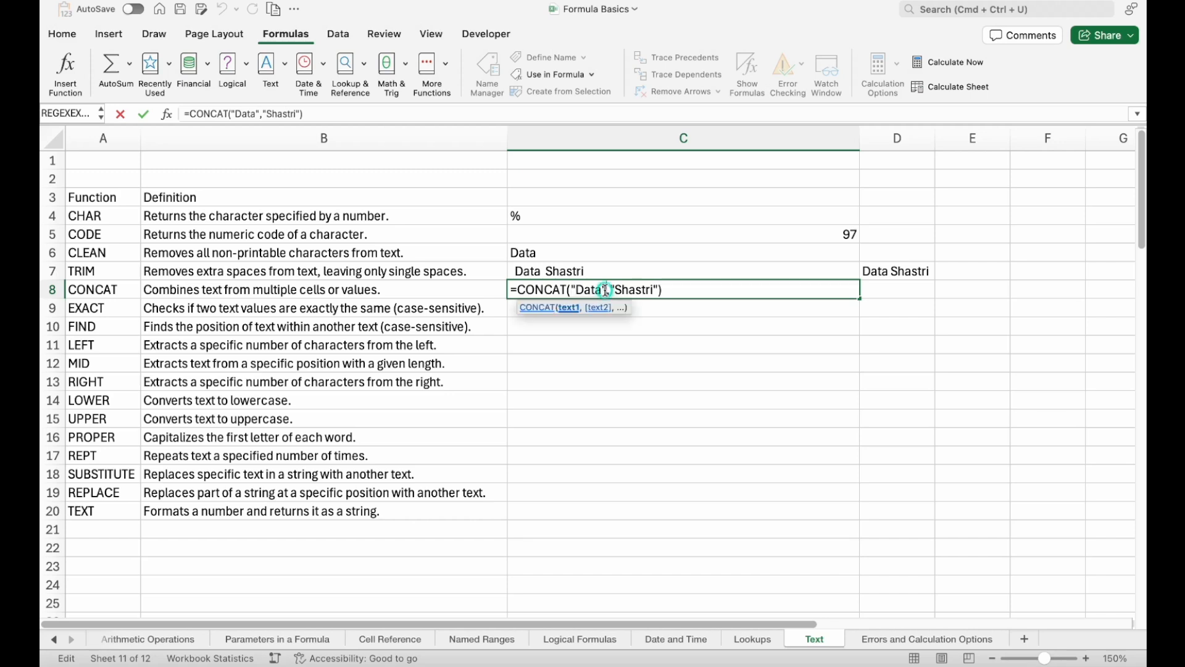
key("Return")
left_click(613, 291)
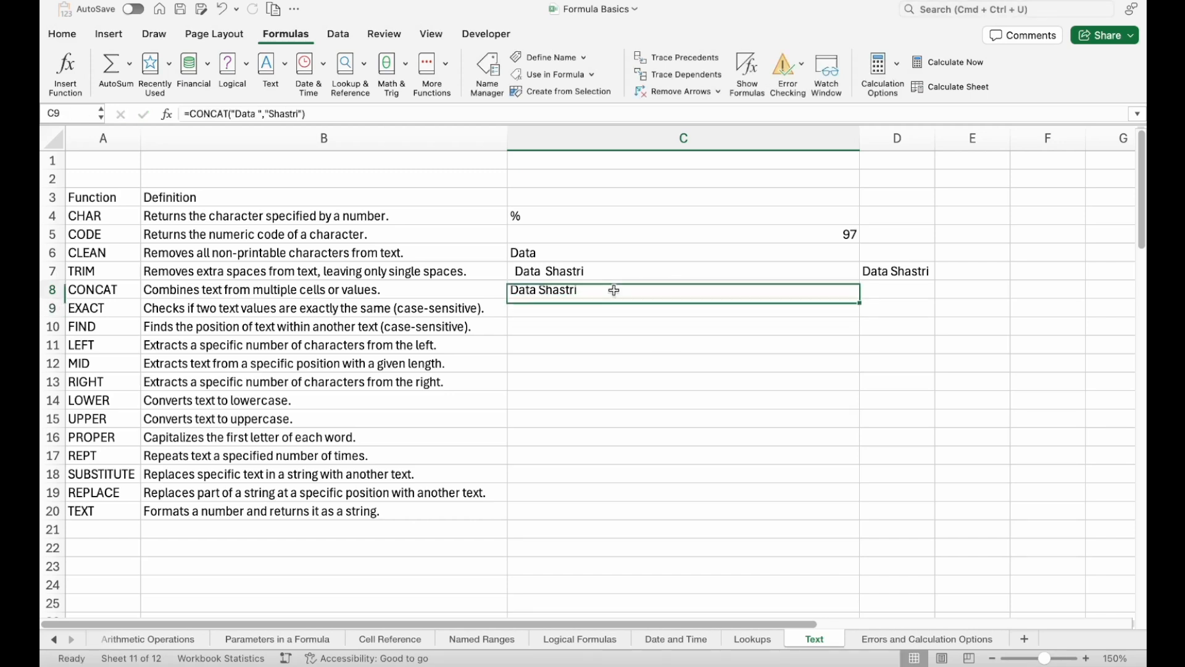
- Move the space to the start of the second text in C8, making the formula =CONCAT("Data"," Shastri")
double_click(605, 290)
key("BackSpace")
left_click(614, 290)
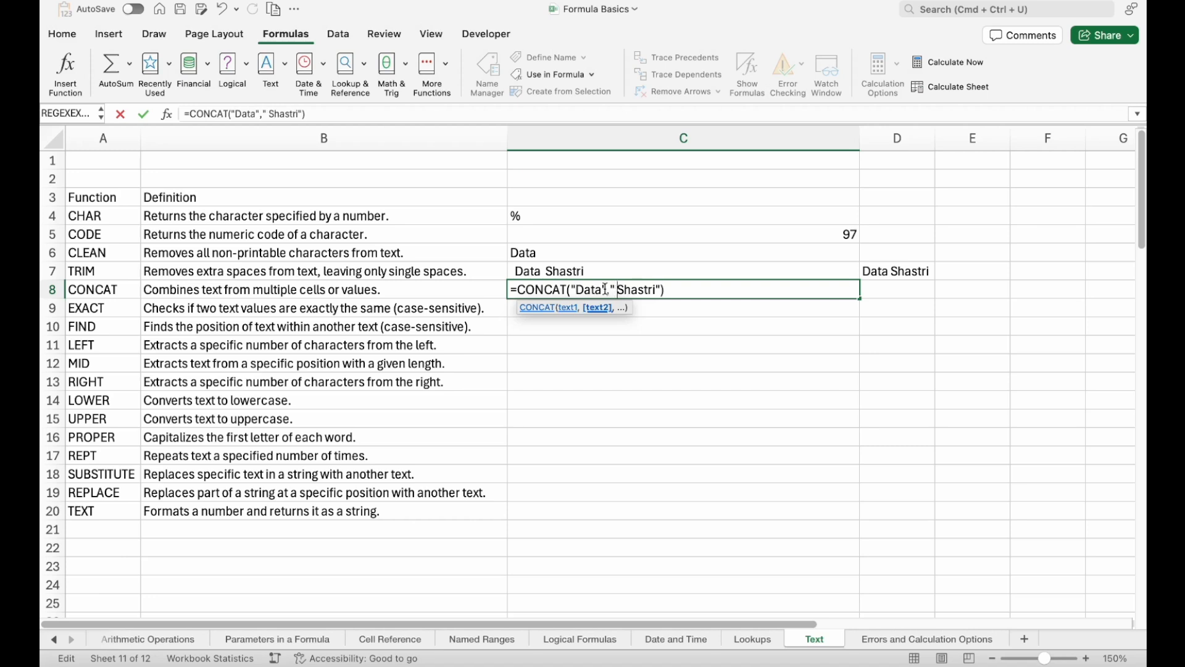
key("Return")
left_click(620, 290)
- Change the C8 formula to =CONCAT("Data"," ","Shastri"), passing the space as a separate argument
double_click(616, 289)
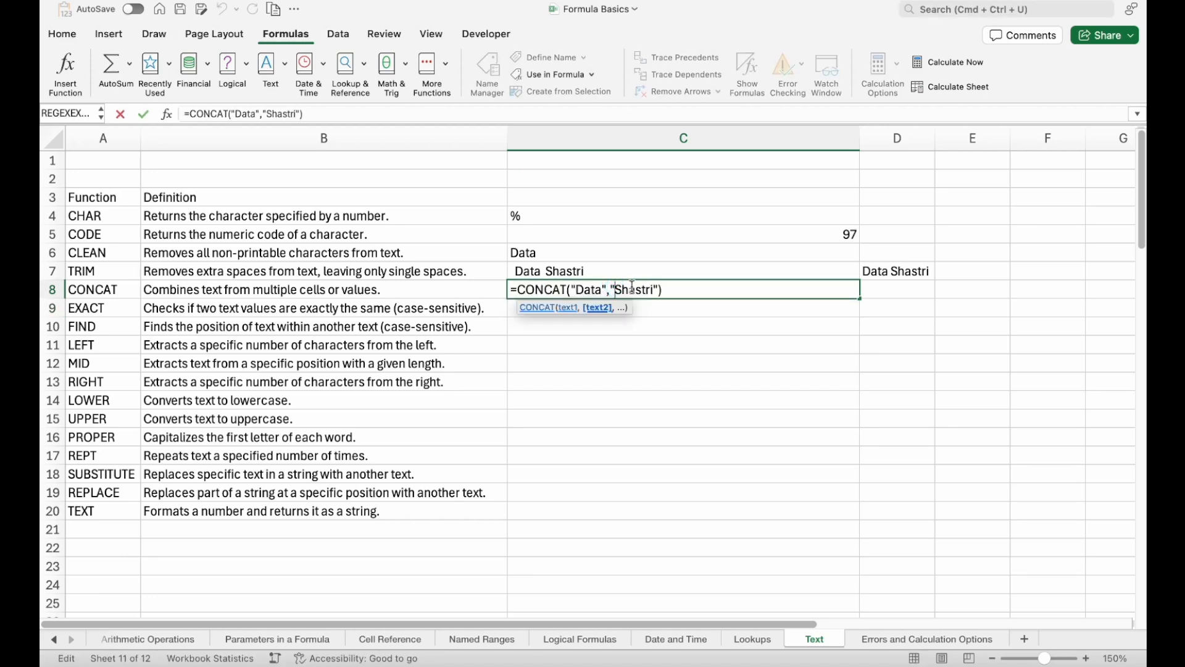
key("BackSpace")
type("\" \",")
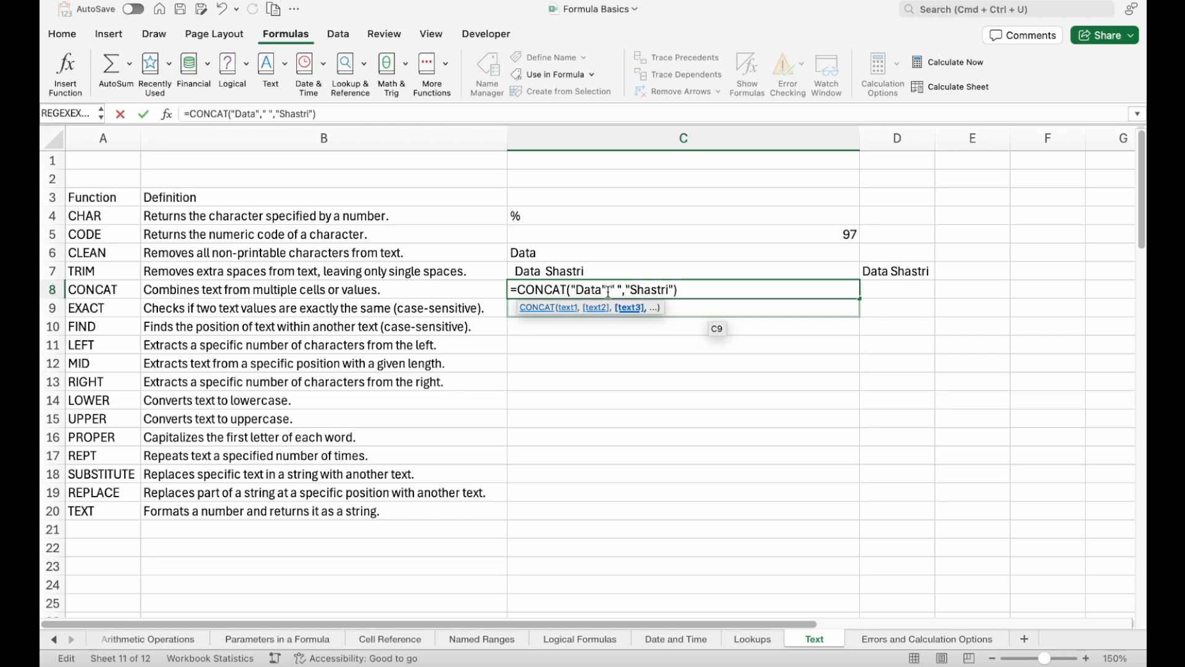
key("Return")
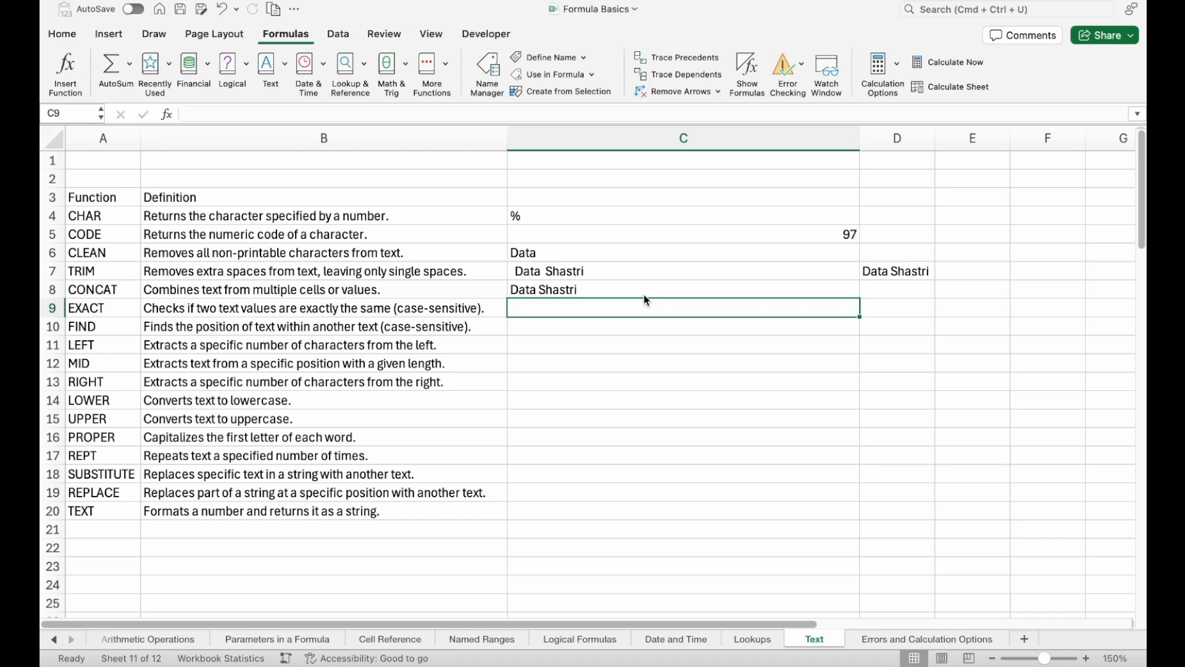
- Enter =EXACT("Data","data") in cell C9 to compare the two words case-sensitively
type("=exa")
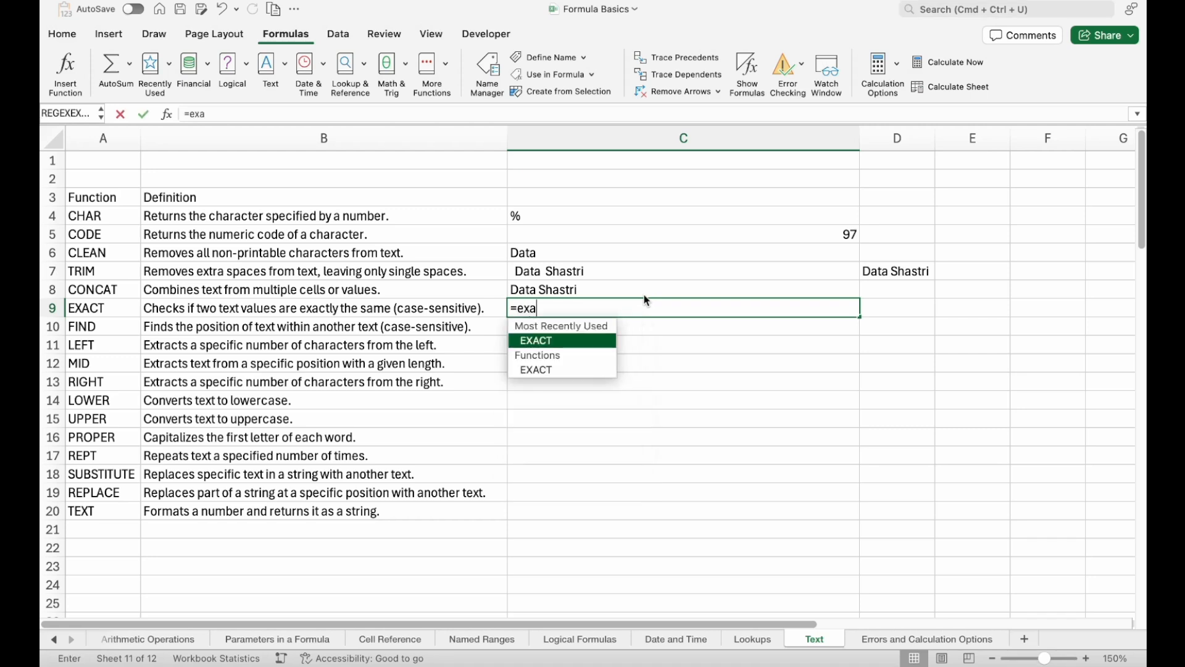
key("Tab")
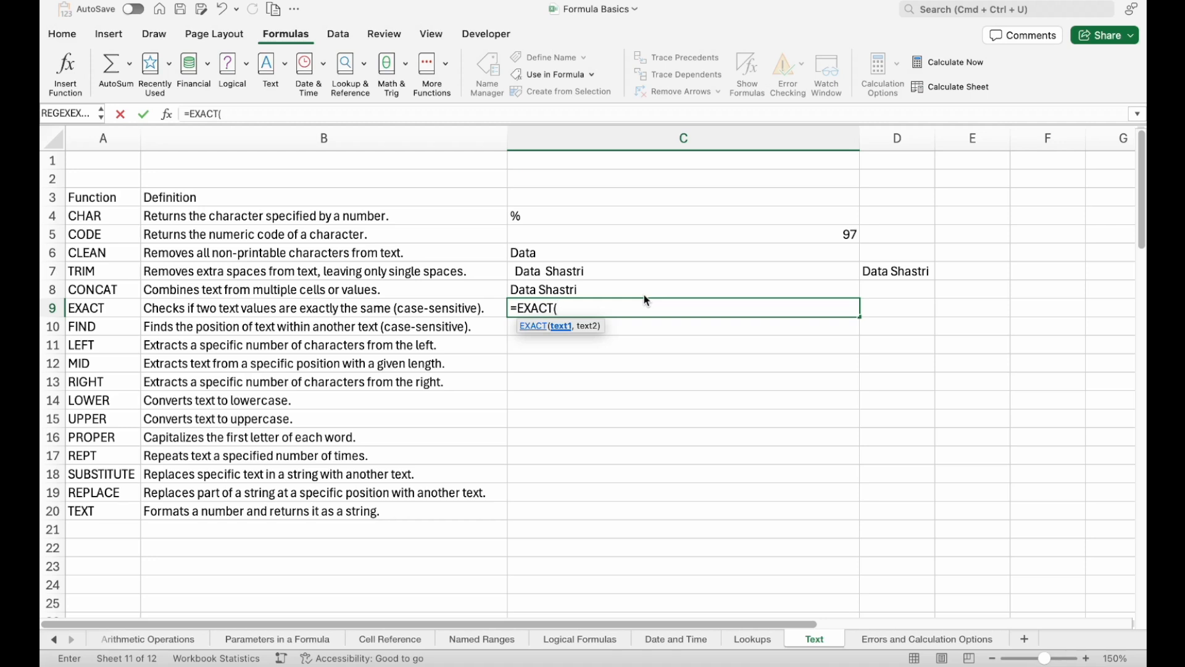
type("\"Data\",\"data")
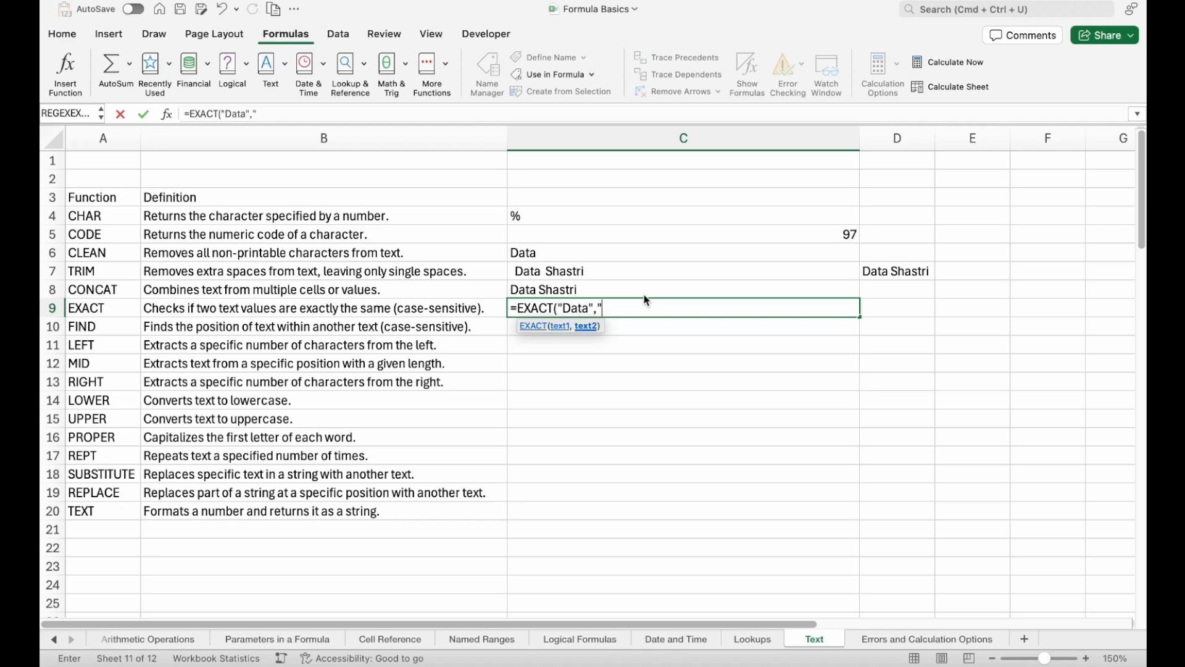
type("\")")
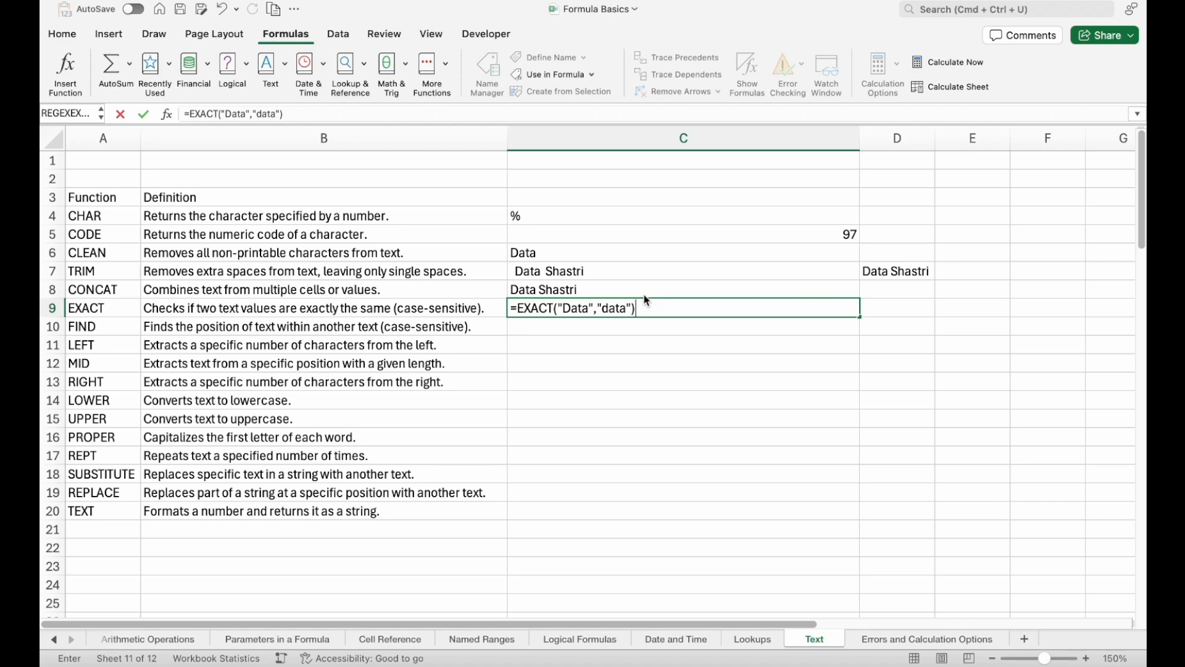
key("Return")
key("Up")
- Capitalize the second text in the C9 formula so it reads =EXACT("Data","Data")
double_click(707, 310)
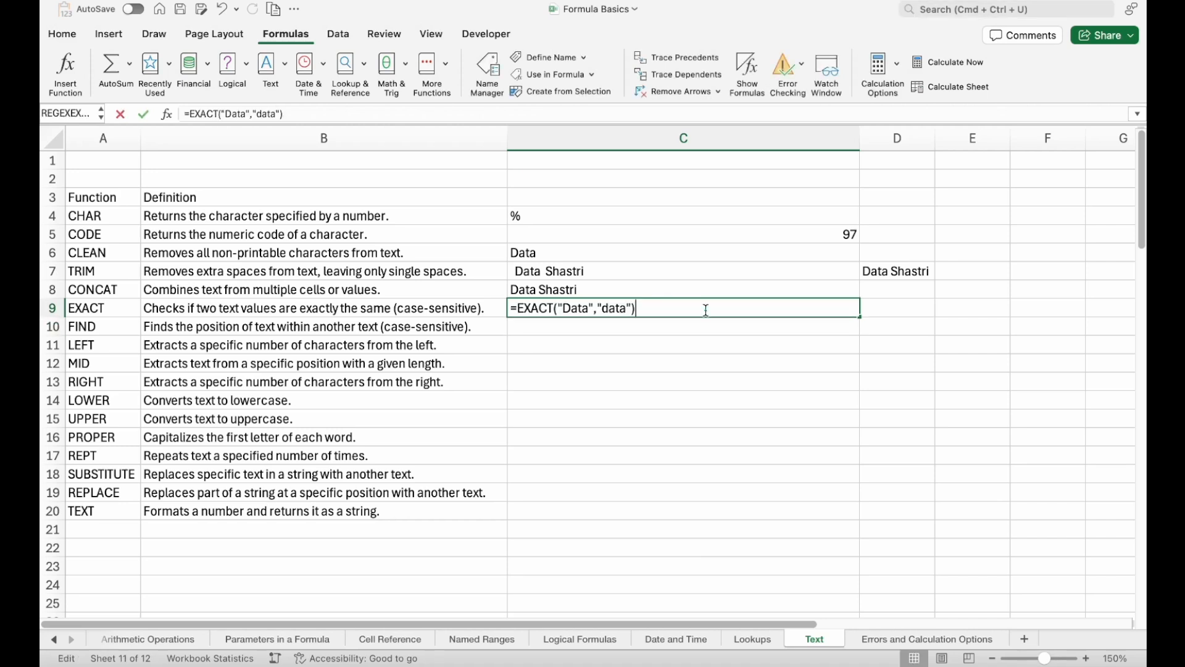
left_click(611, 309)
key("BackSpace")
type("D")
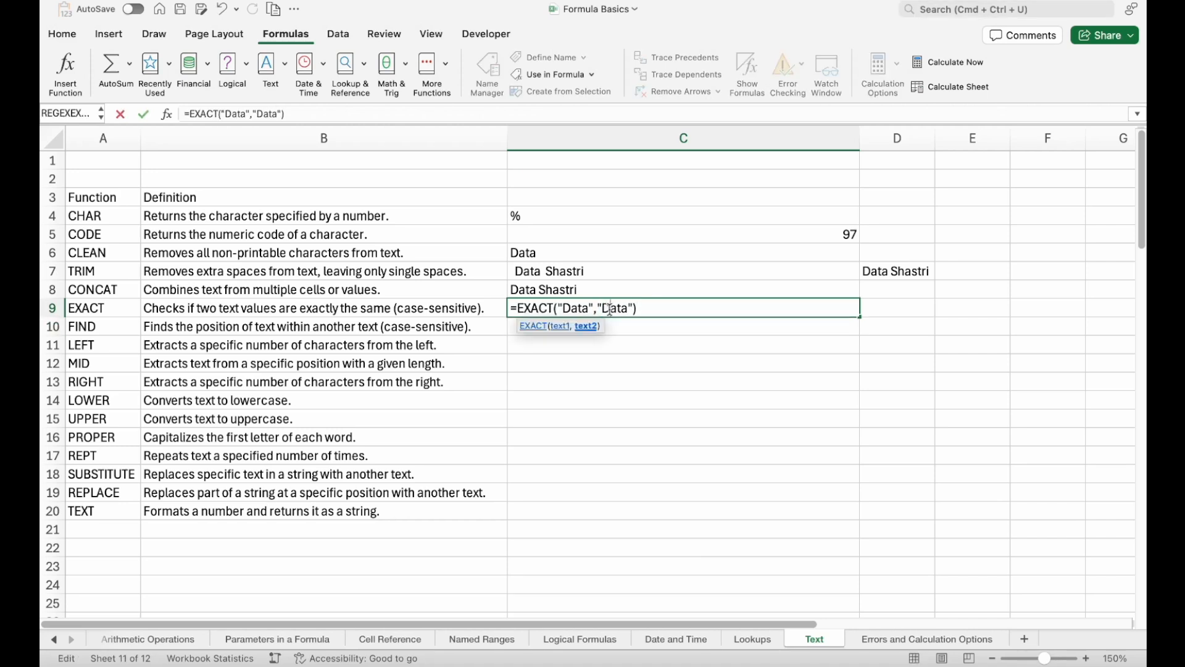
key("Return")
left_click(632, 309)
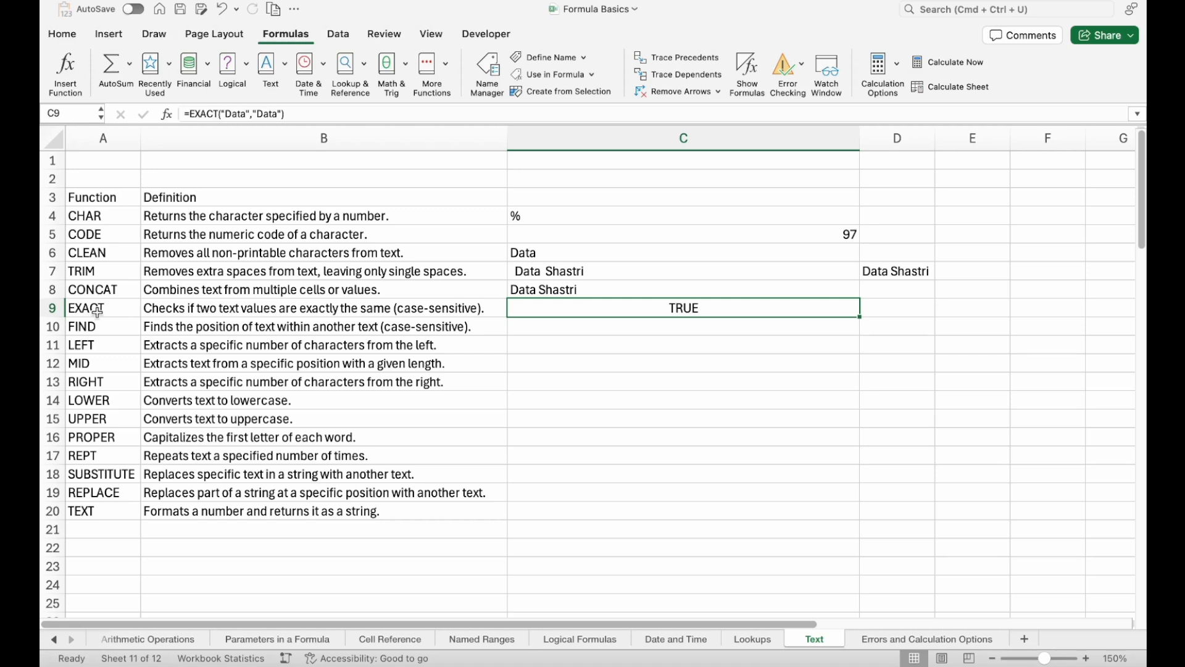
- Enter =FIND("p","apple") in cell C10 to locate the letter within the word
left_click(546, 327)
type("=find")
key("Tab")
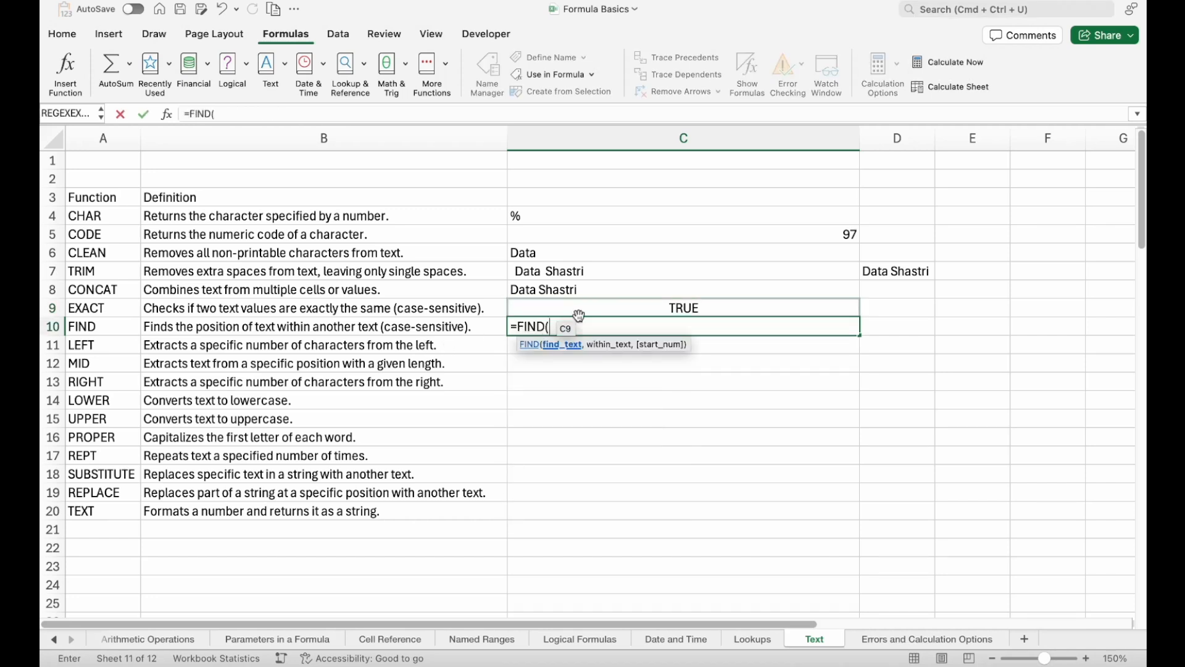
type("\"a")
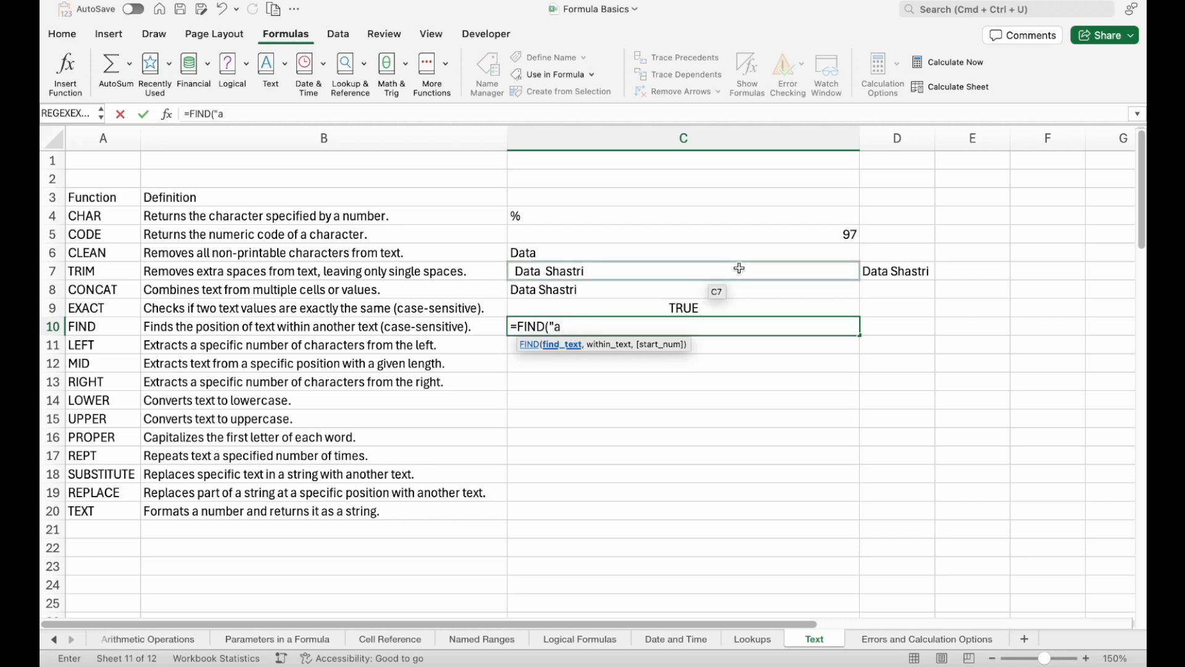
key("BackSpace")
type("p\",")
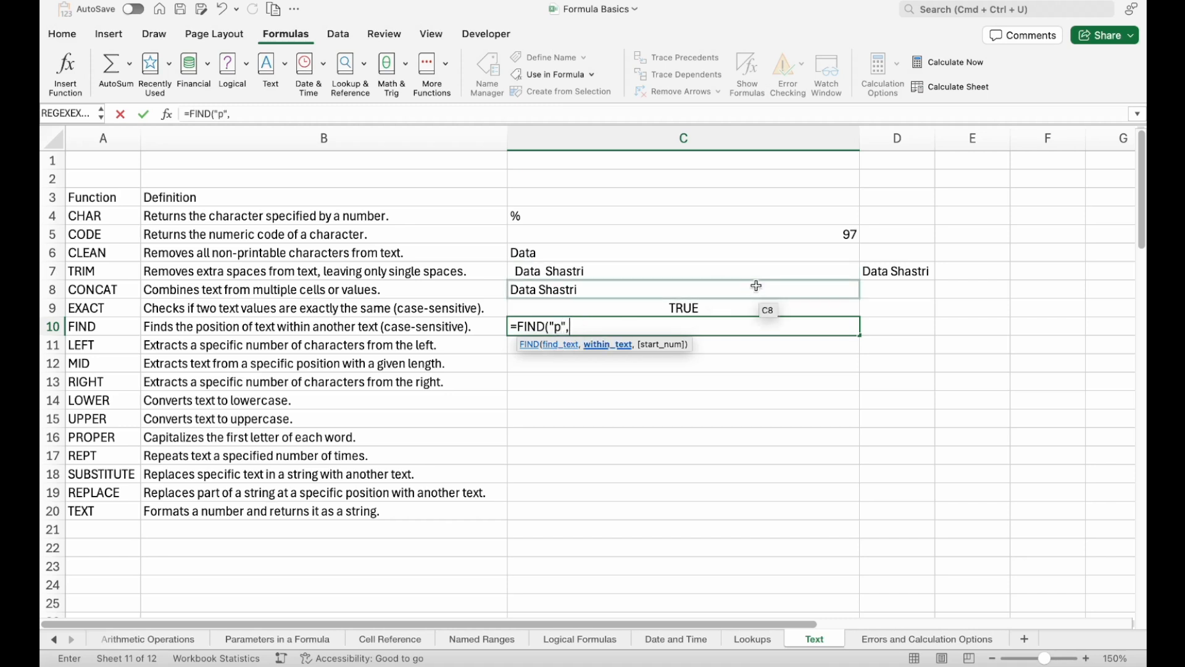
type("\"apple\")")
- Change the search text in the C10 formula to "ap", giving =FIND("ap","apple")
left_click(565, 327)
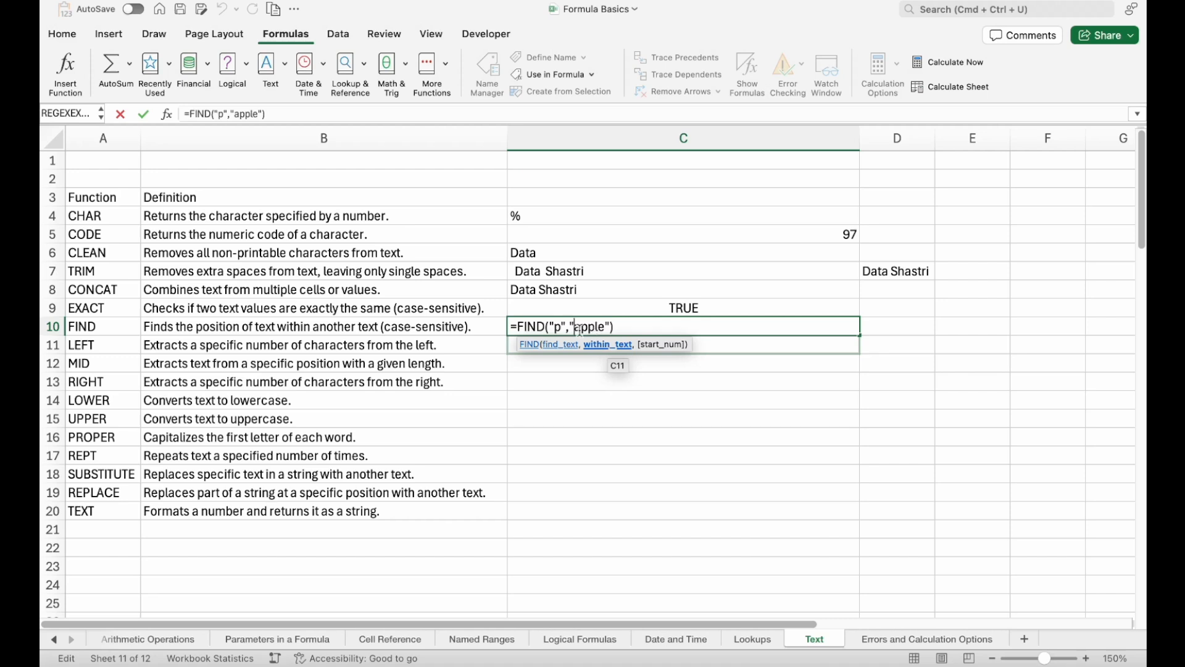
left_click(559, 326)
key("BackSpace")
type("ap")
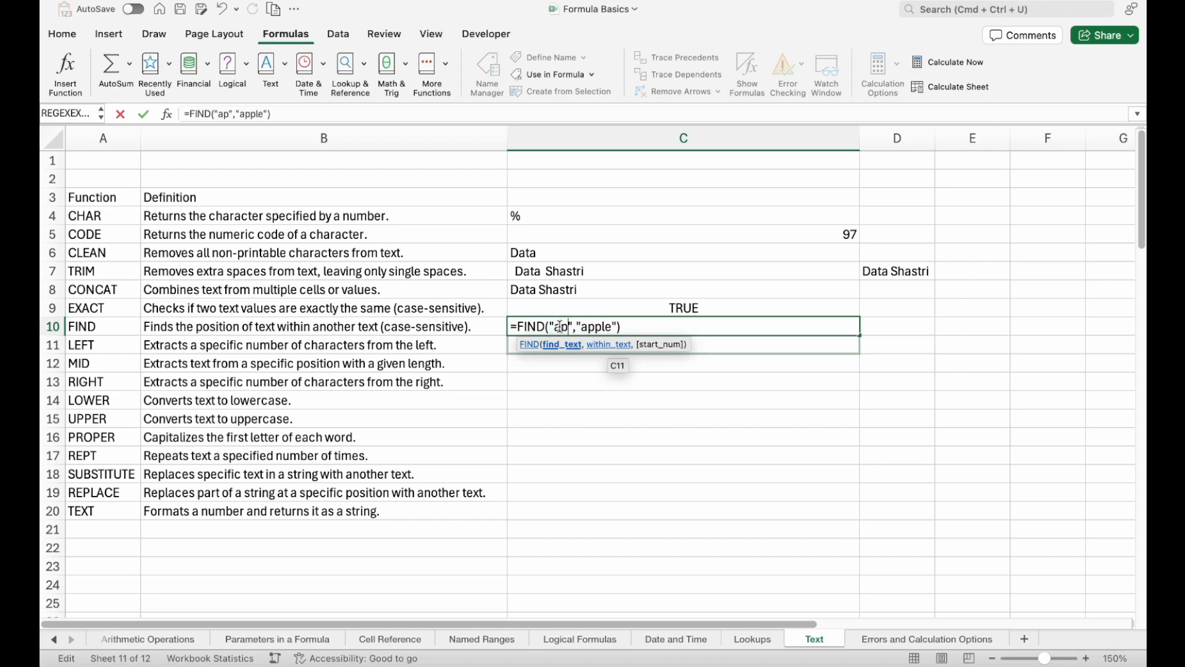
key("Return")
left_click(608, 320)
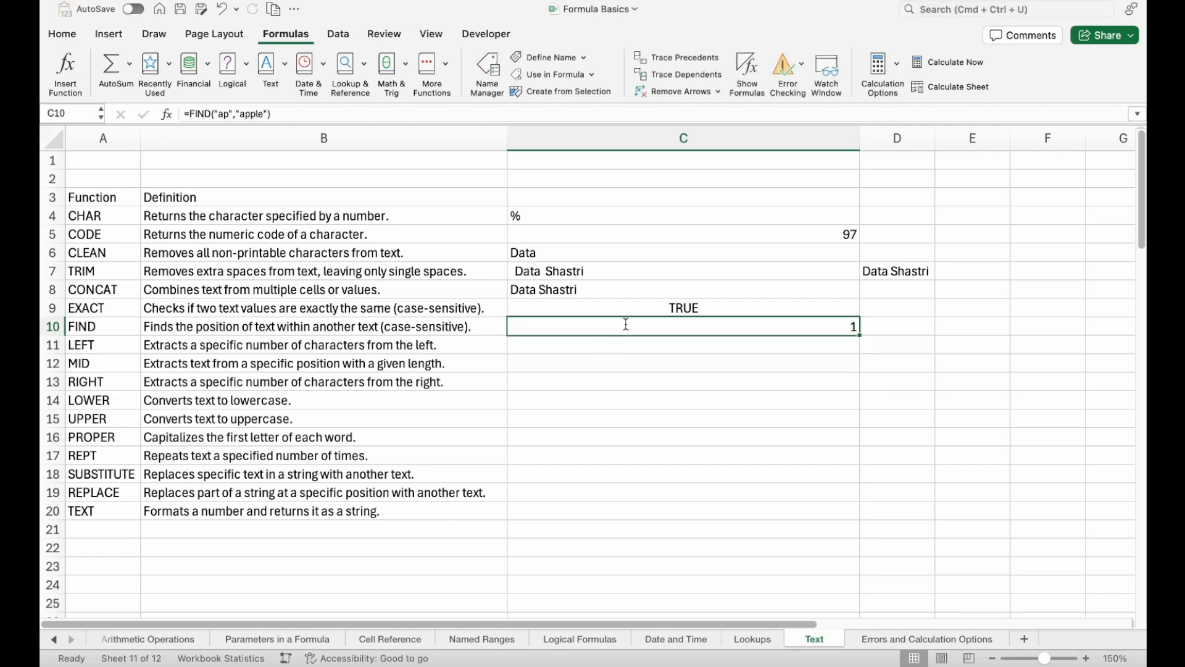
- Enter =LEFT("Data Shastri",4) in cell C11 to extract the first four characters
double_click(626, 324)
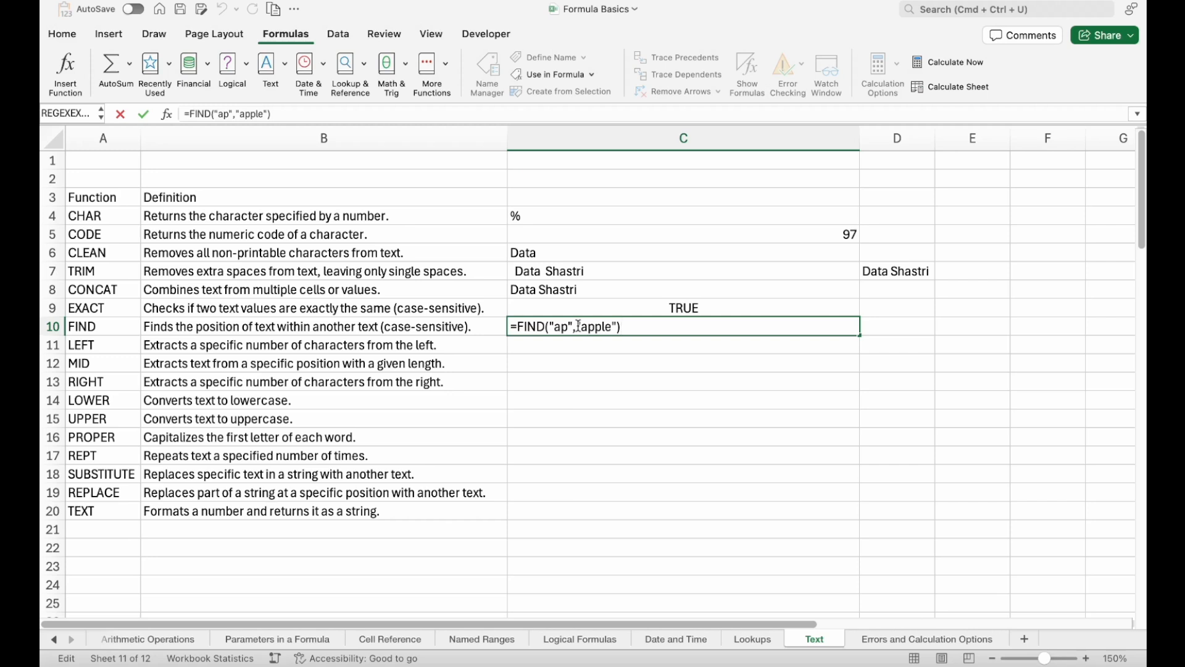
left_click(563, 344)
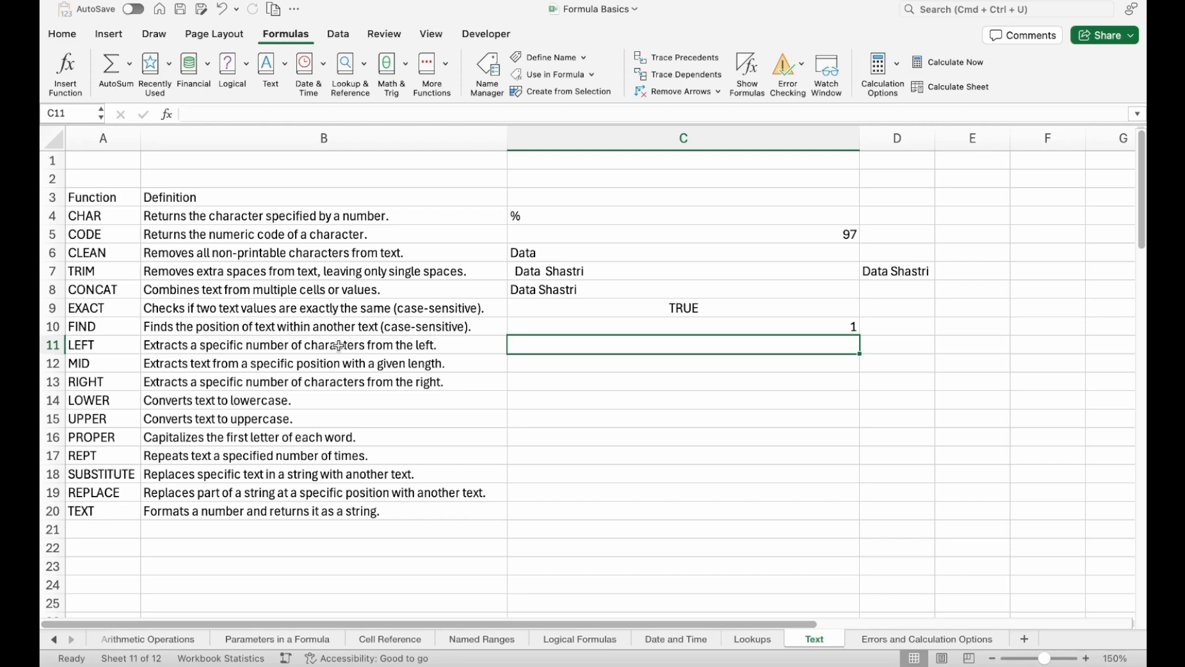
type("=")
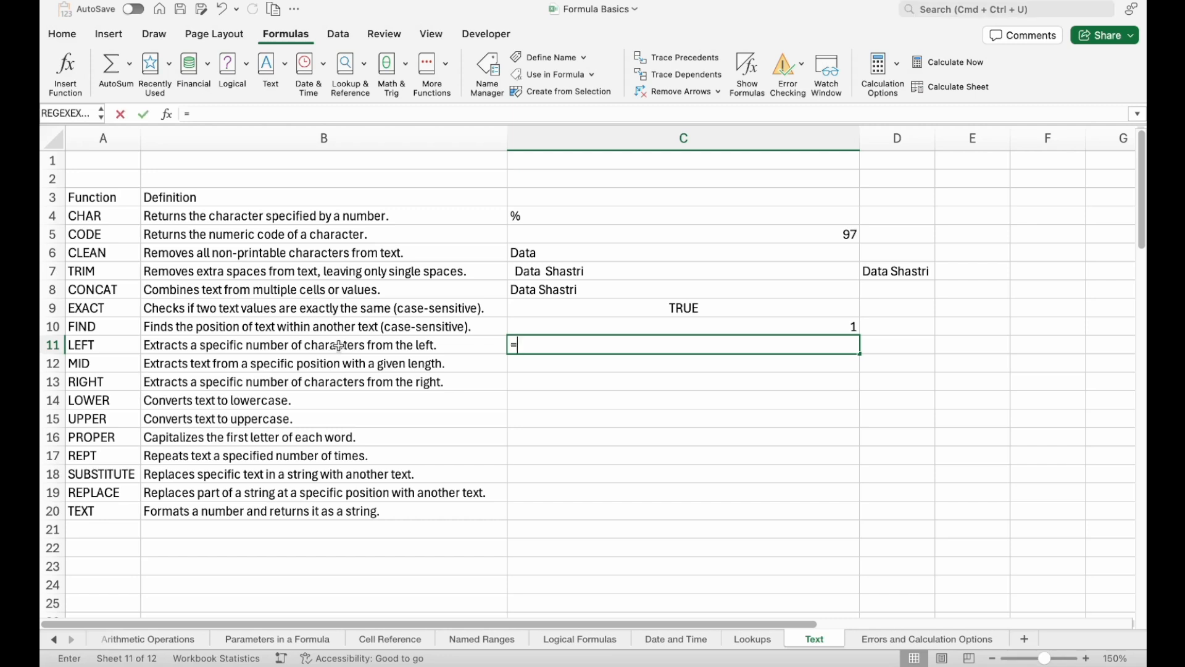
type("LEFT(")
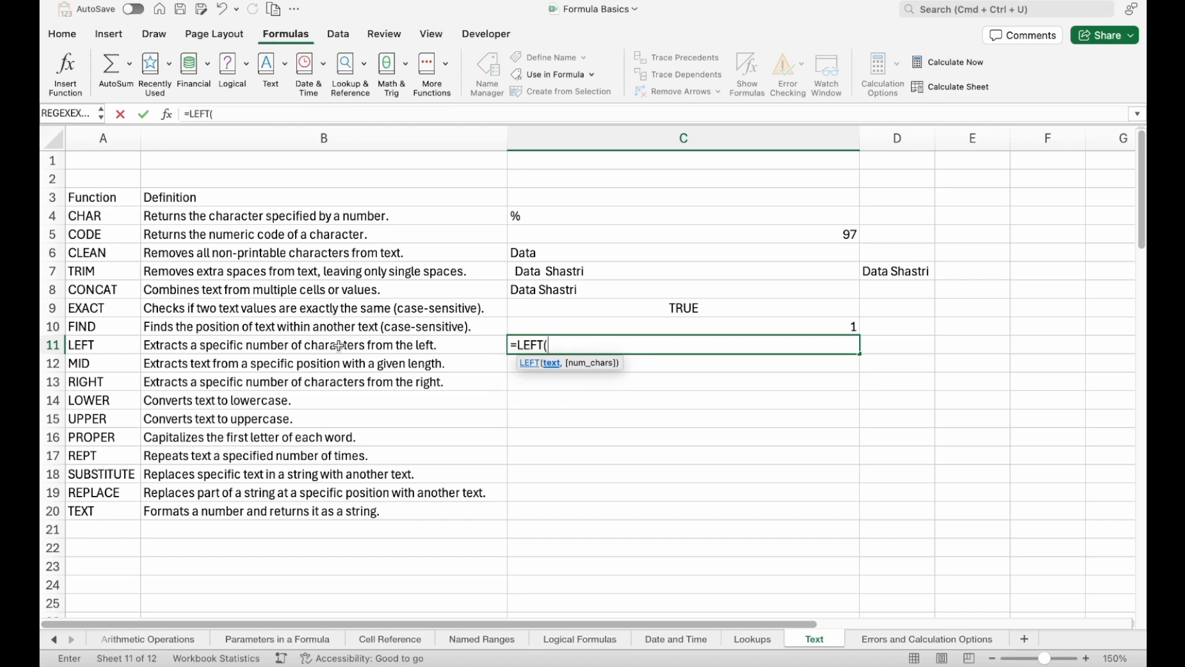
type("\"Data Shastri")
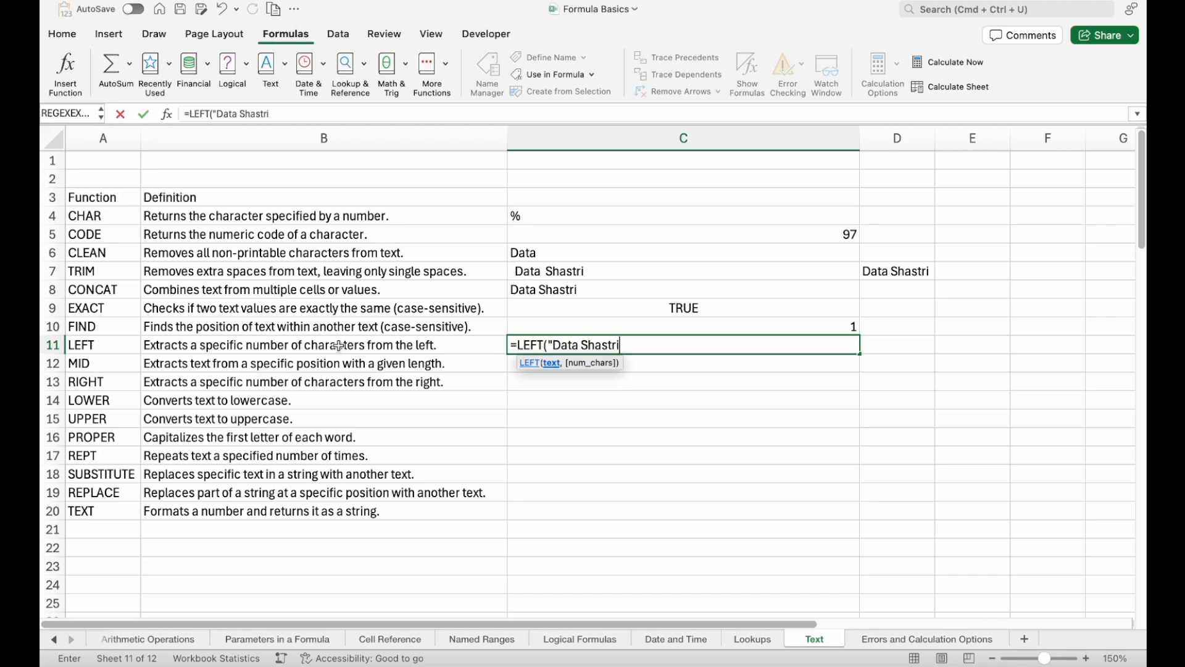
type("\",4")
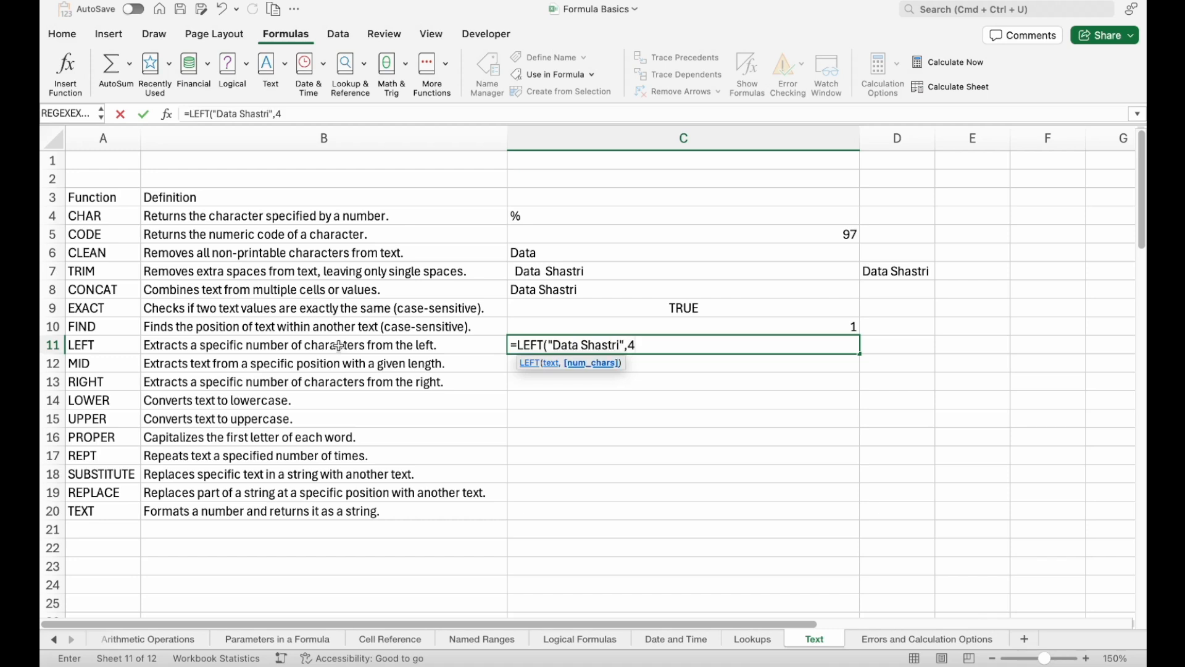
type(")")
key("Return")
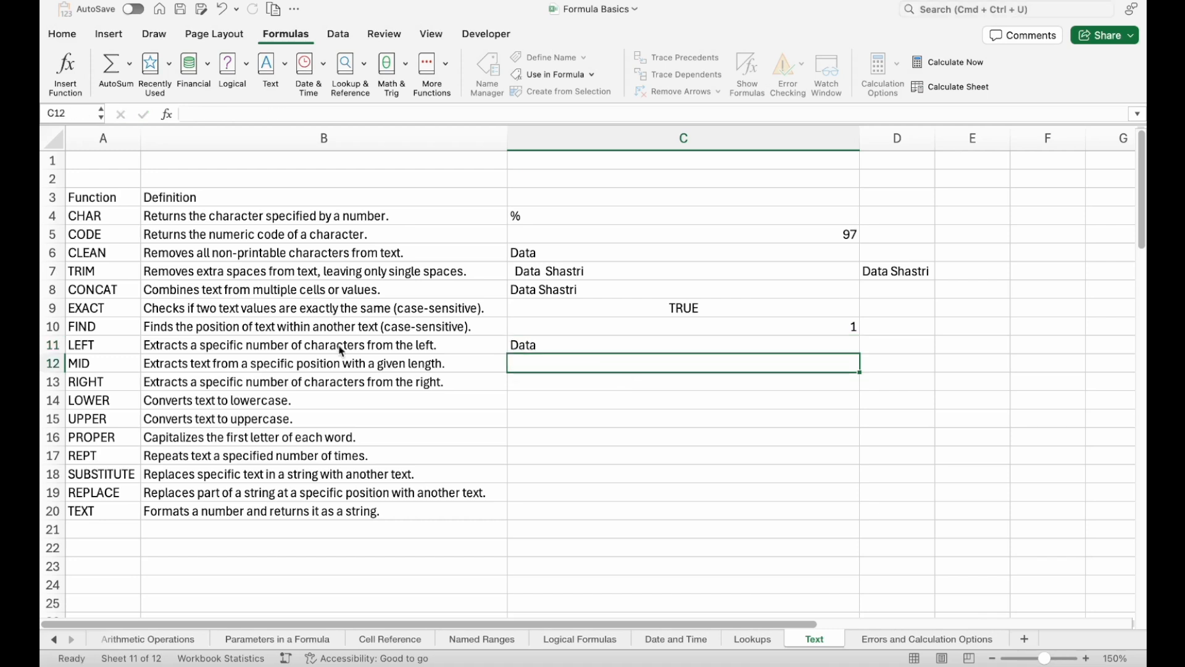
- Move the text "Data Shastri" out of the C11 formula into cell D11 and reference it, giving =LEFT(D11,4)
key("Up")
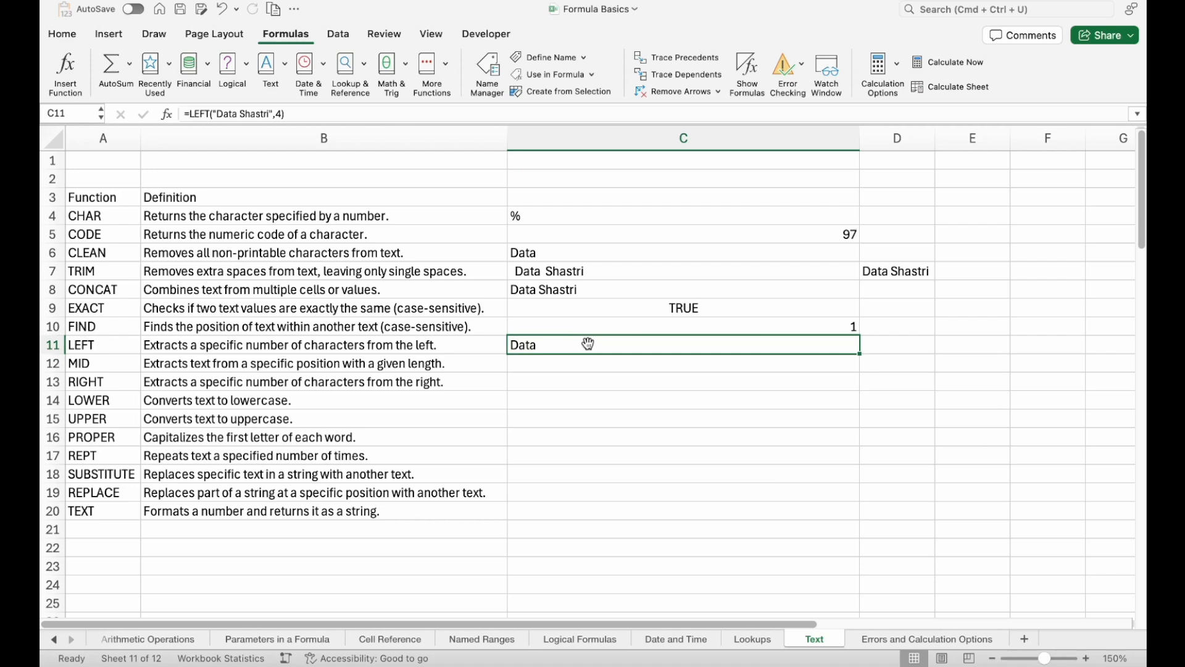
double_click(620, 346)
left_click_drag(621, 347, 548, 348)
key("super+c")
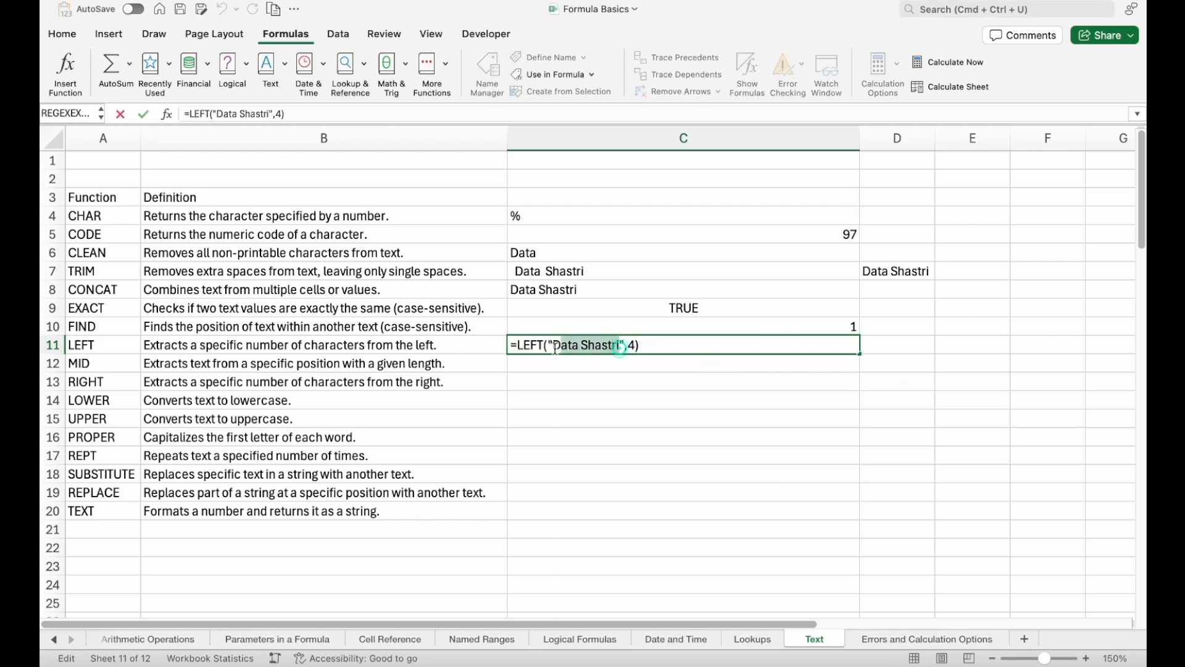
key("BackSpace")
key("BackSpace")
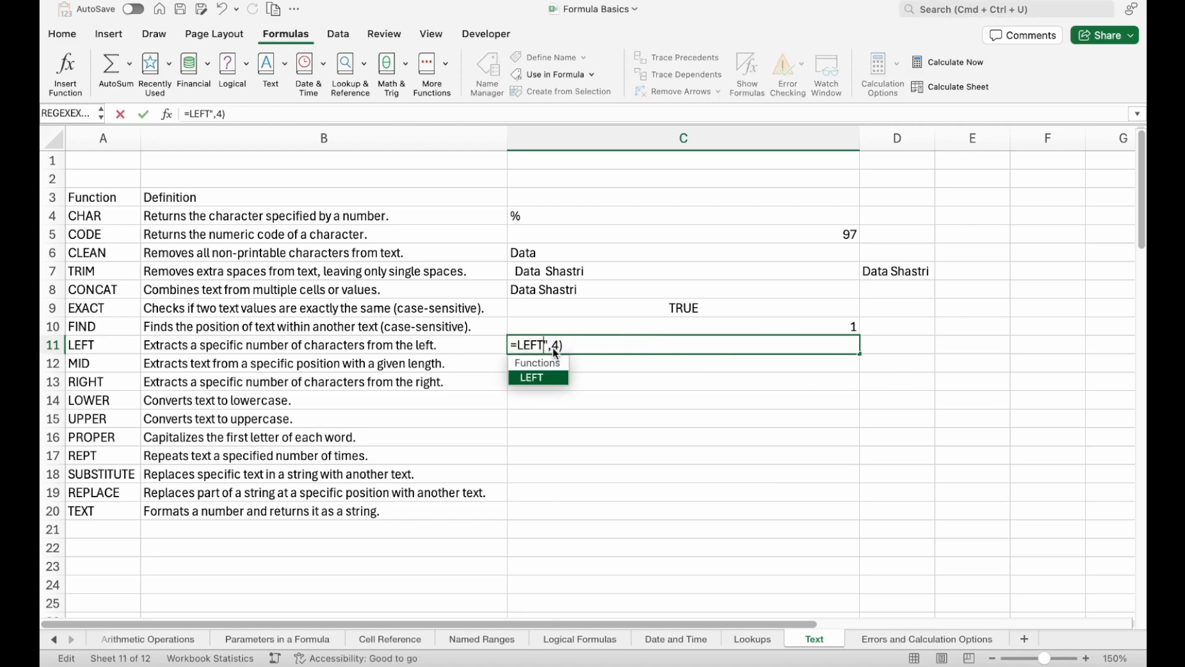
type("(")
key("Delete")
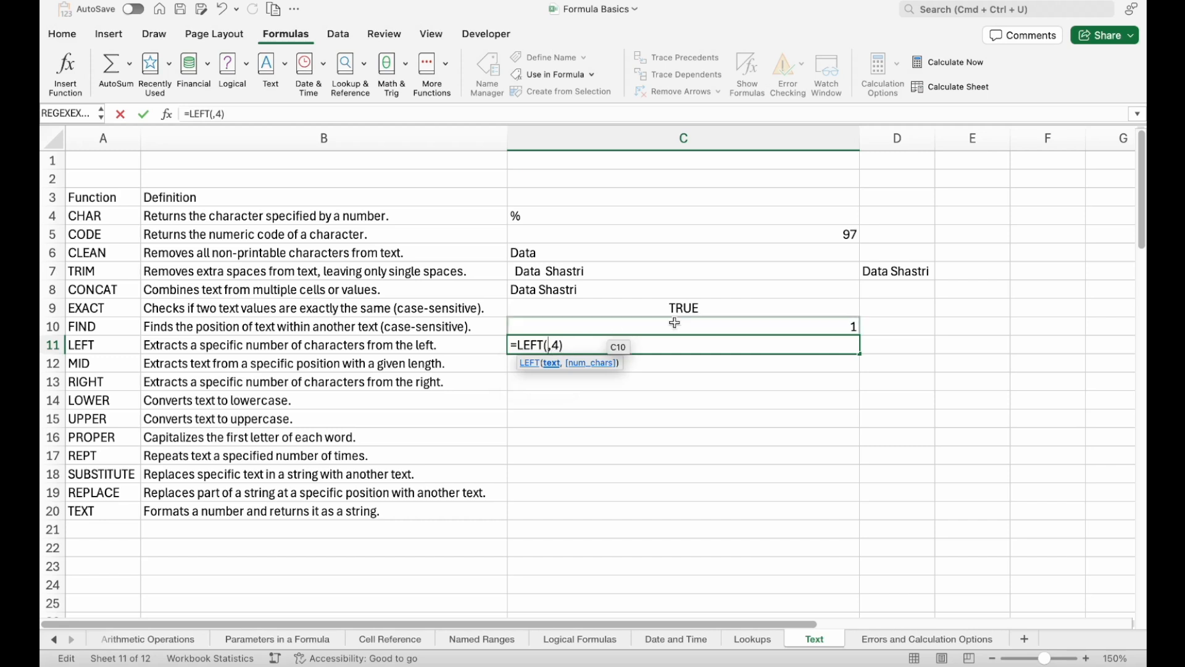
left_click(889, 344)
key("Tab")
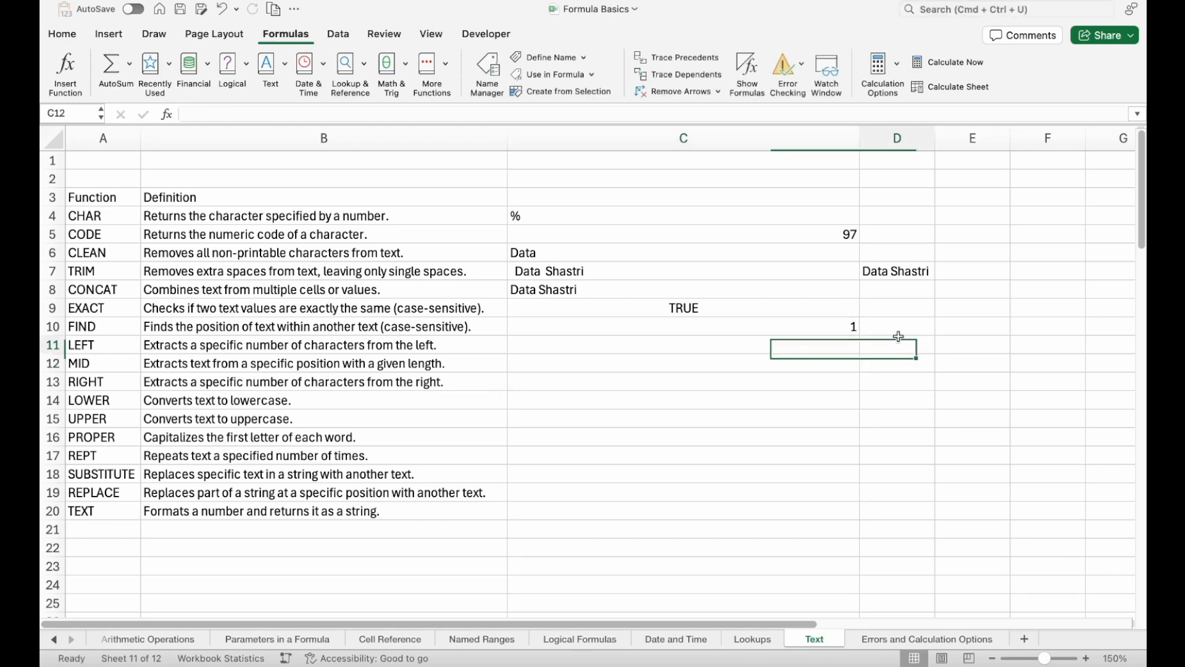
key("super+v")
left_click(651, 343)
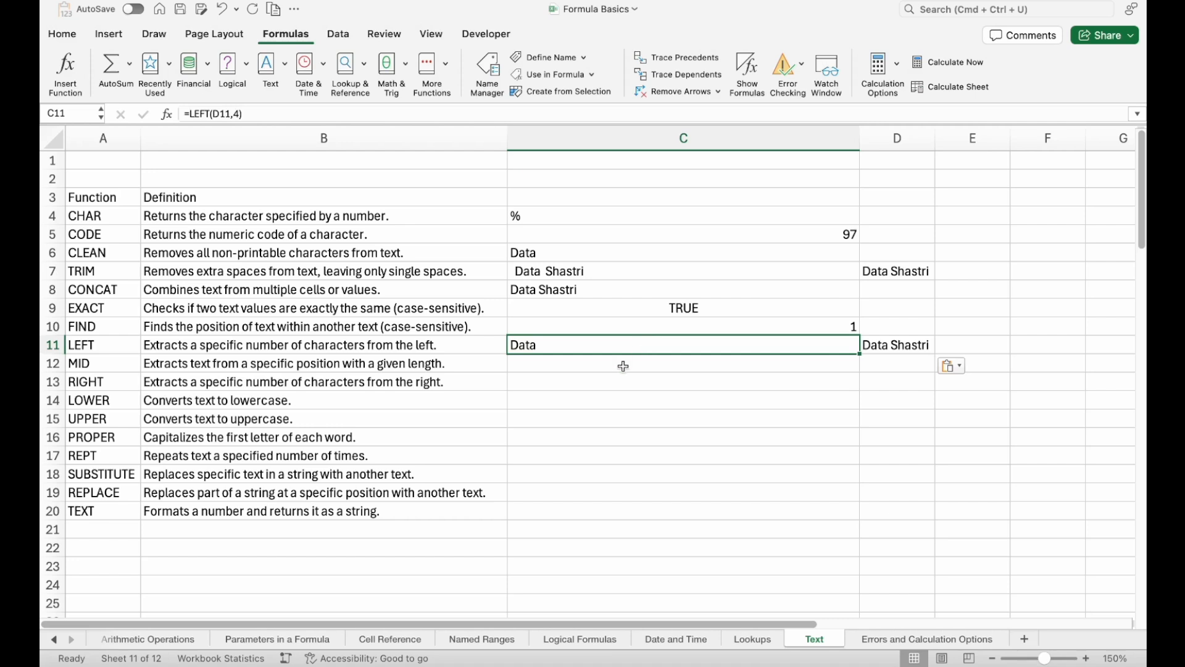
- Copy the sample text from cell D11 into cell D13, beside the RIGHT row
left_click(612, 381)
key("Up")
key("Up")
key("Right")
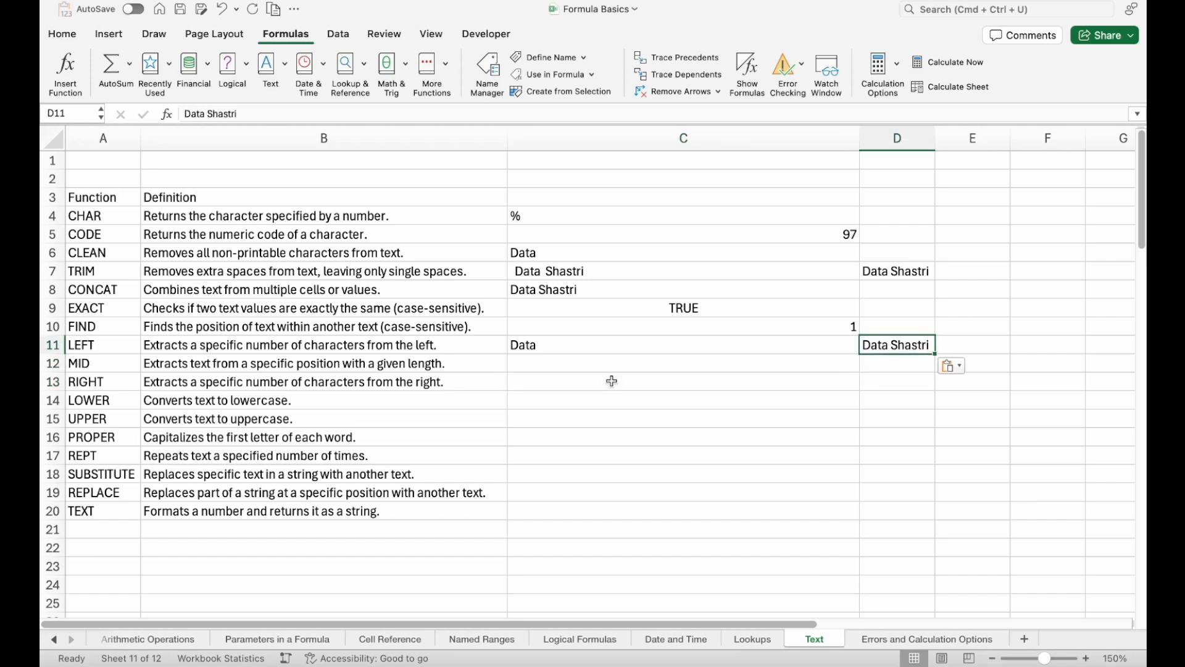
key("super+c")
key("Down")
key("Down")
key("super+v")
- Enter =RIGHT(D13,7) in cell C13 to extract the last seven characters
left_click(613, 386)
type("=RIGHT(")
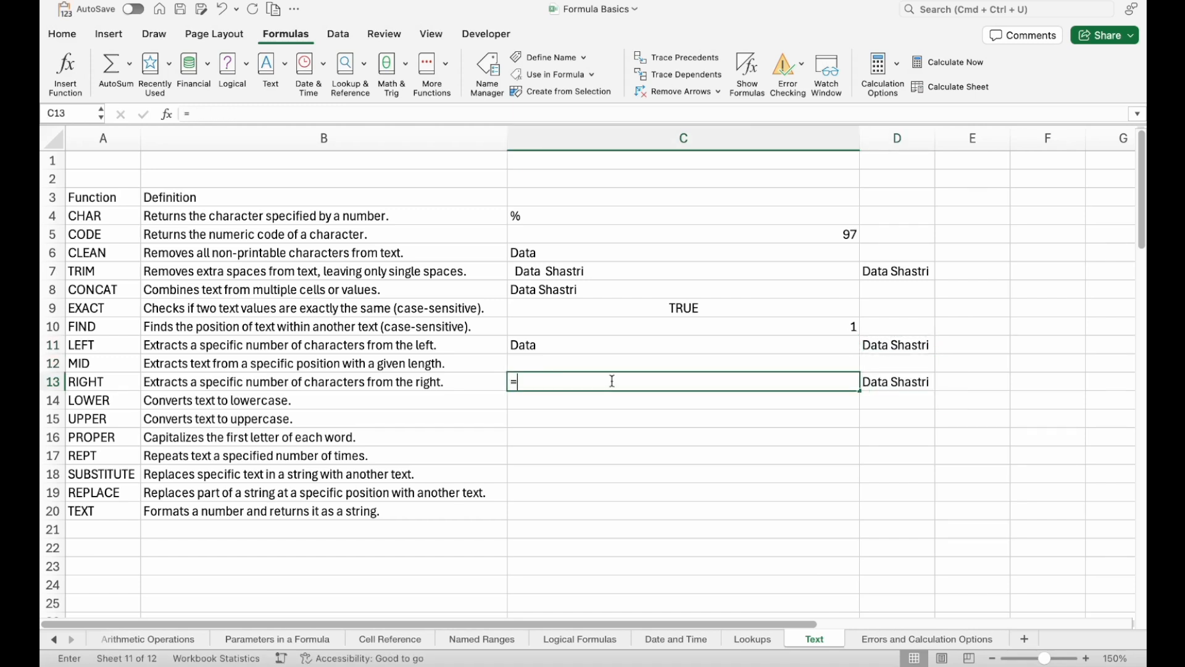
left_click(889, 383)
type(",")
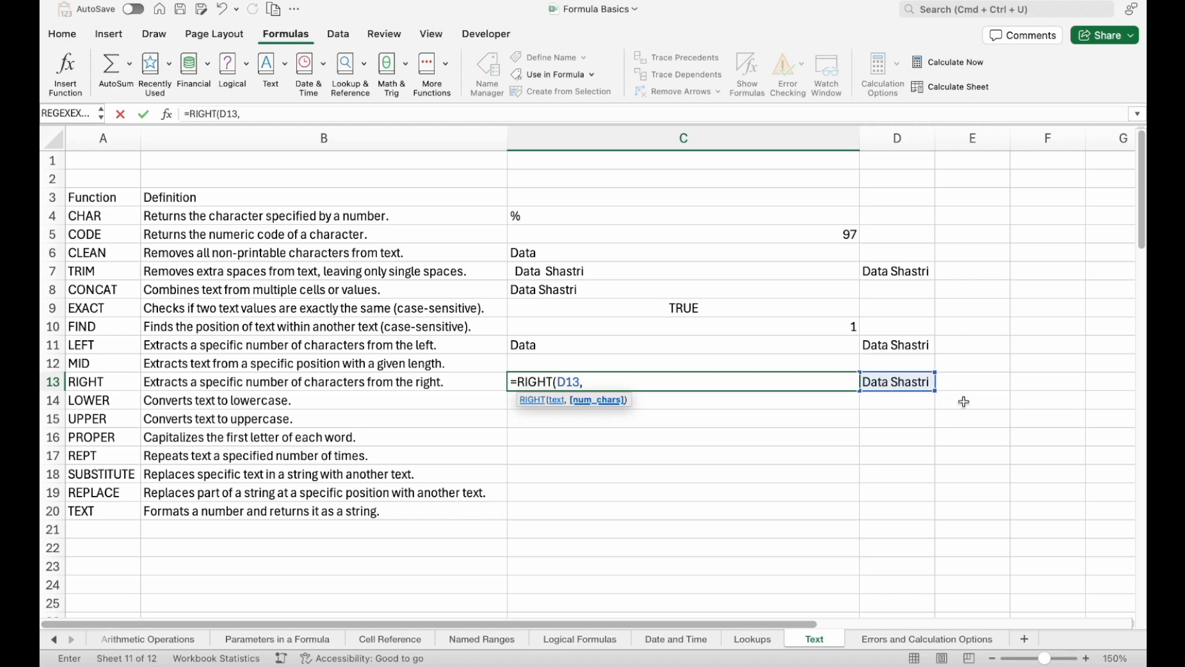
type("7)")
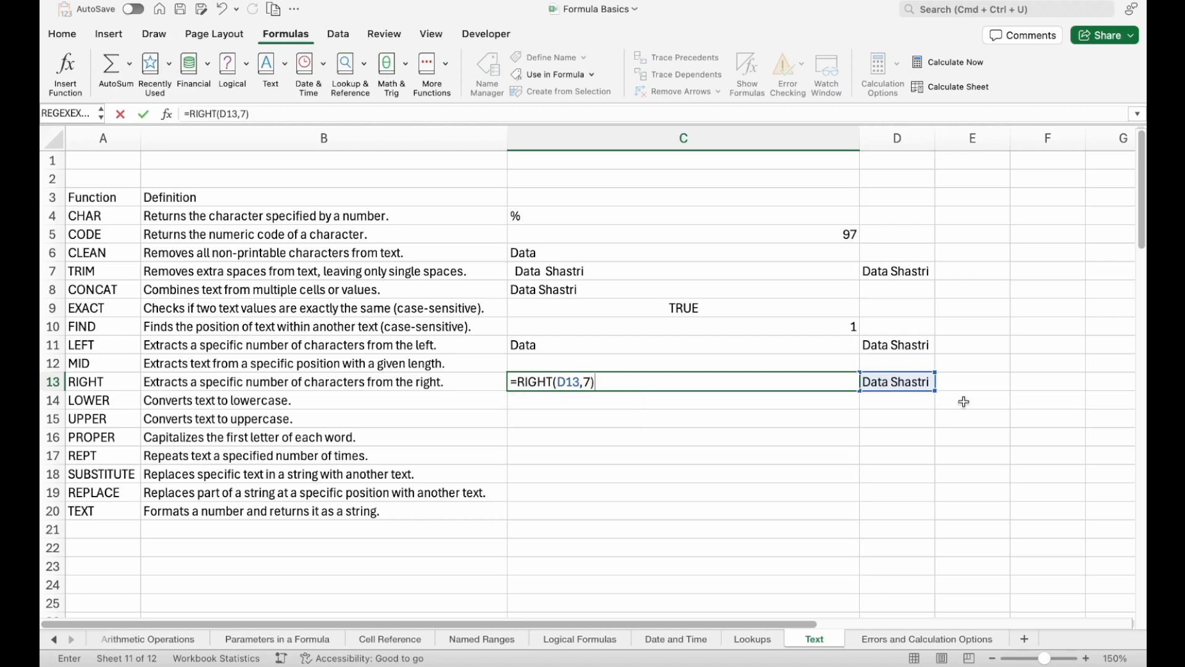
key("Return")
key("Up")
- Enter =MID("Data Shastri",3,2) in cell C12 to extract two characters starting from the third
left_click(619, 359)
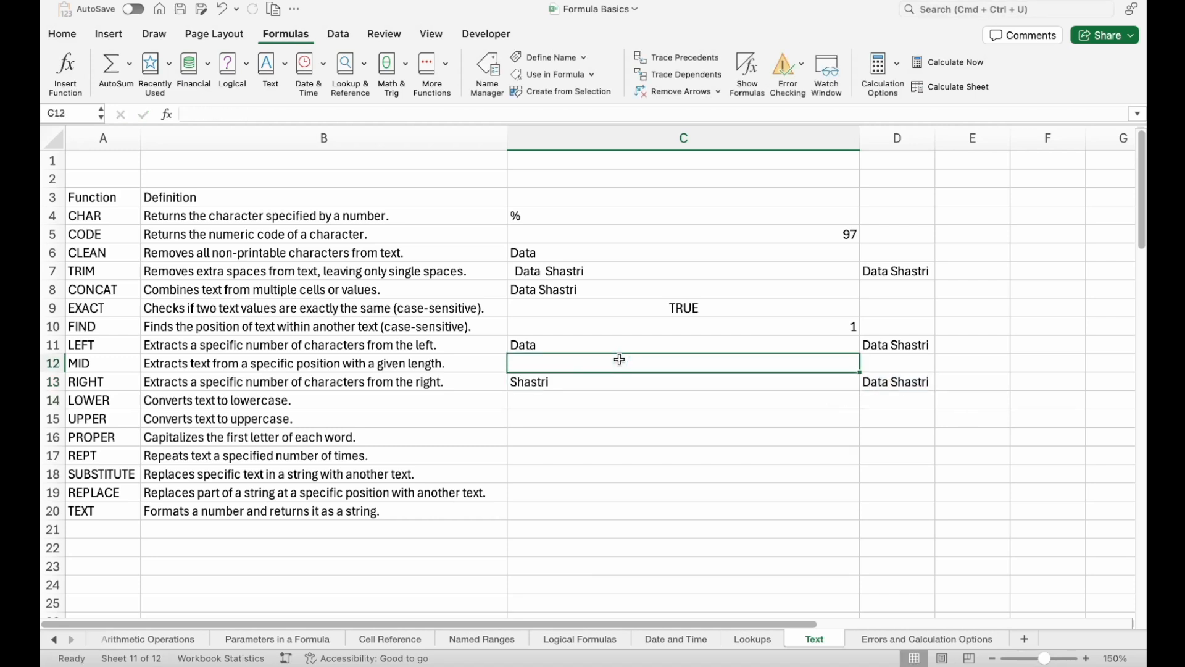
type("=mid")
key("Tab")
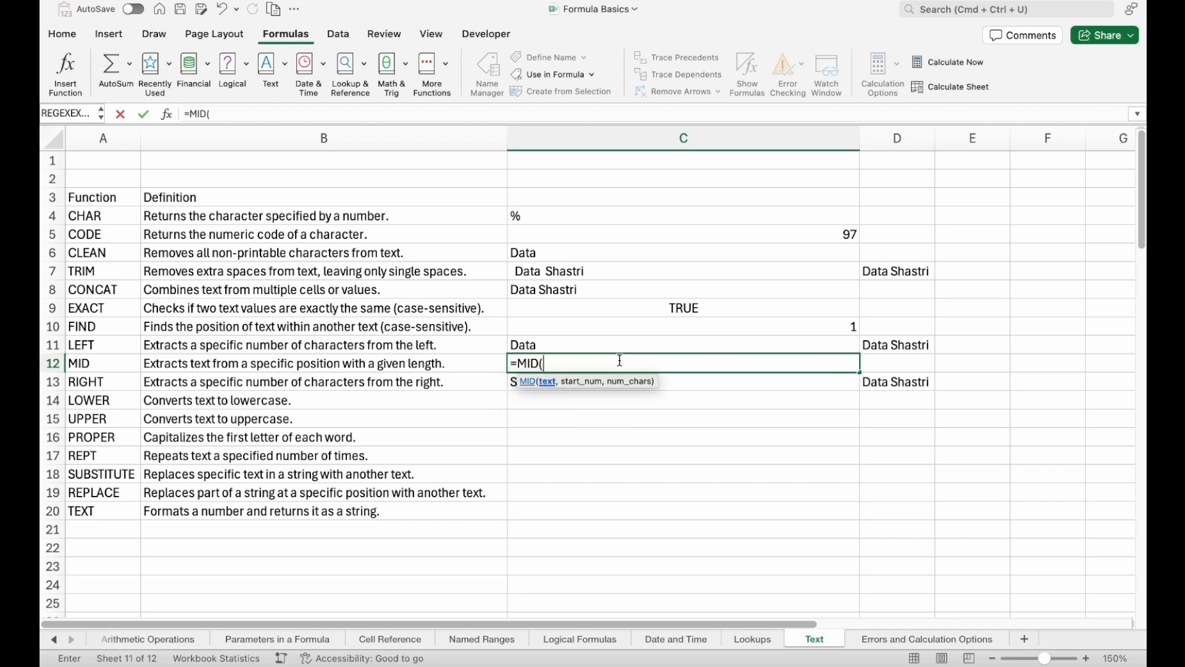
type("\"")
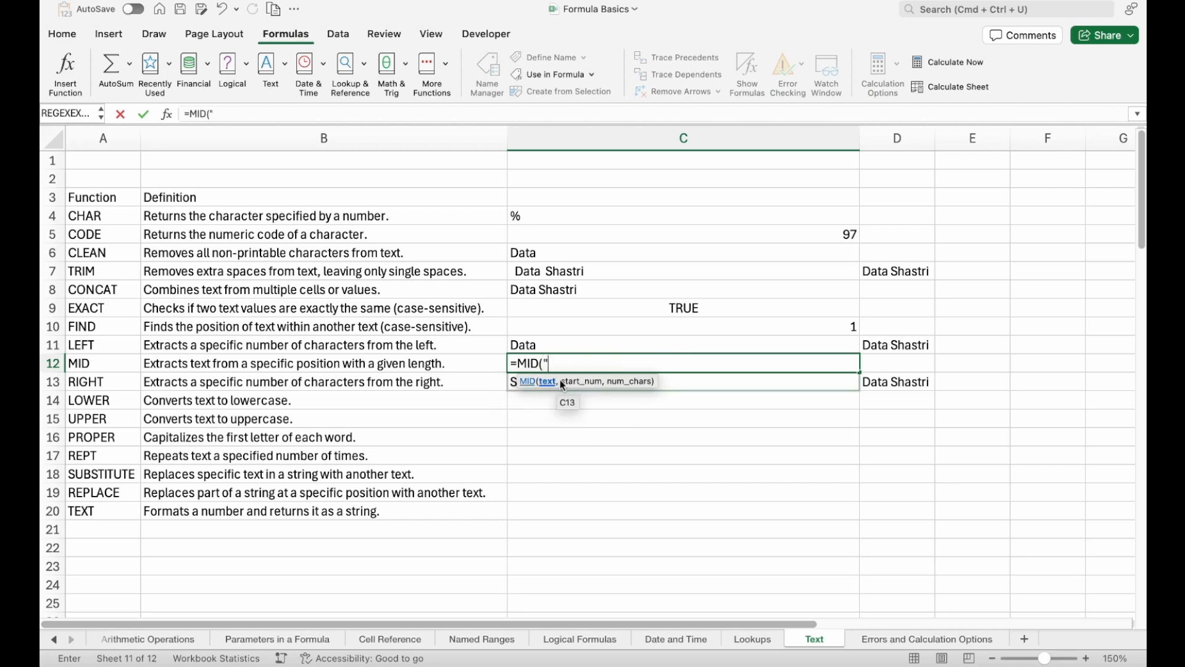
type("Data Shastri\",")
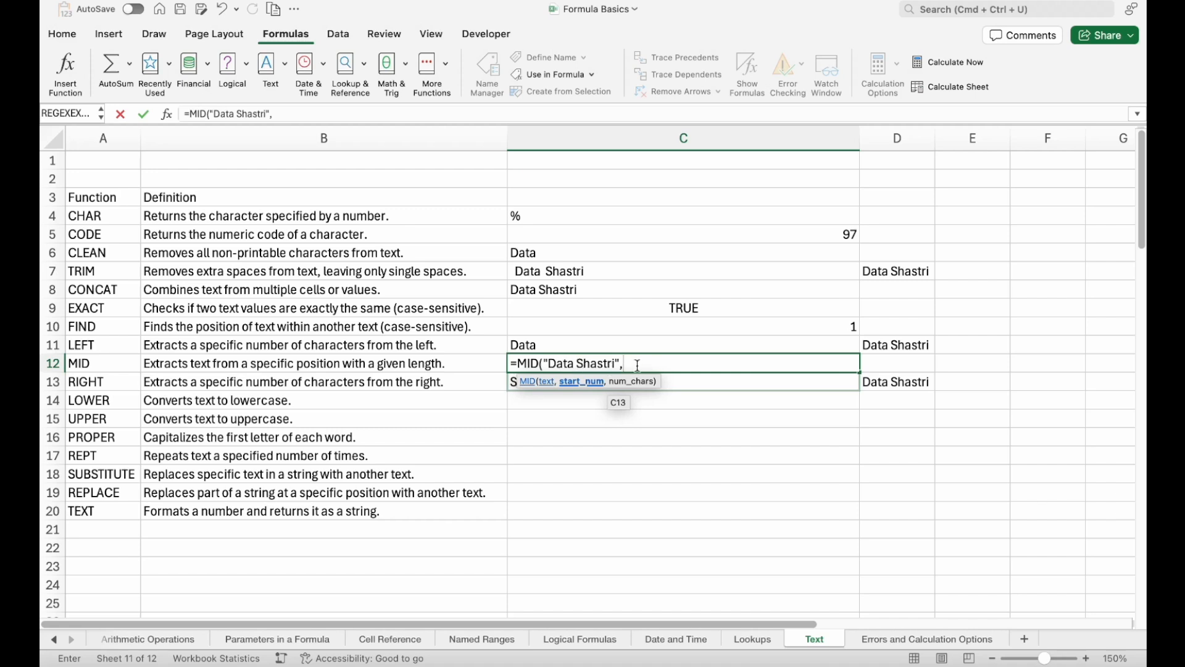
type("3,2)")
key("Return")
- Set the start position in the C12 formula to 12, giving =MID("Data Shastri",12,2), and review its arguments
left_click(629, 361)
double_click(629, 361)
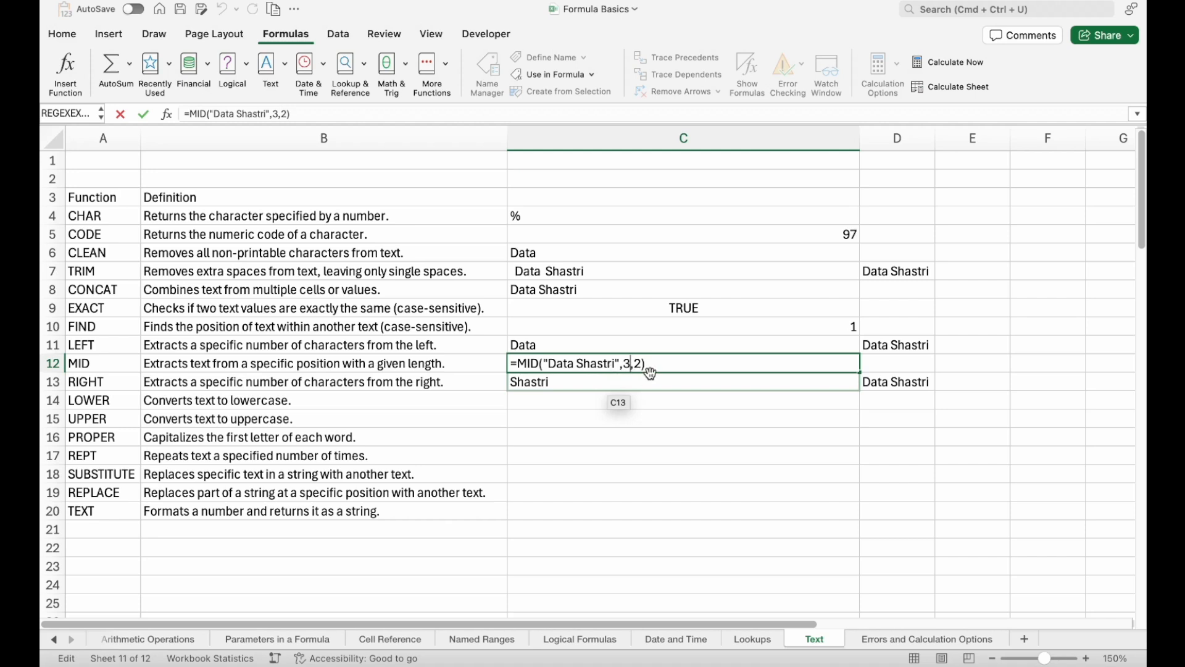
key("BackSpace")
type("12")
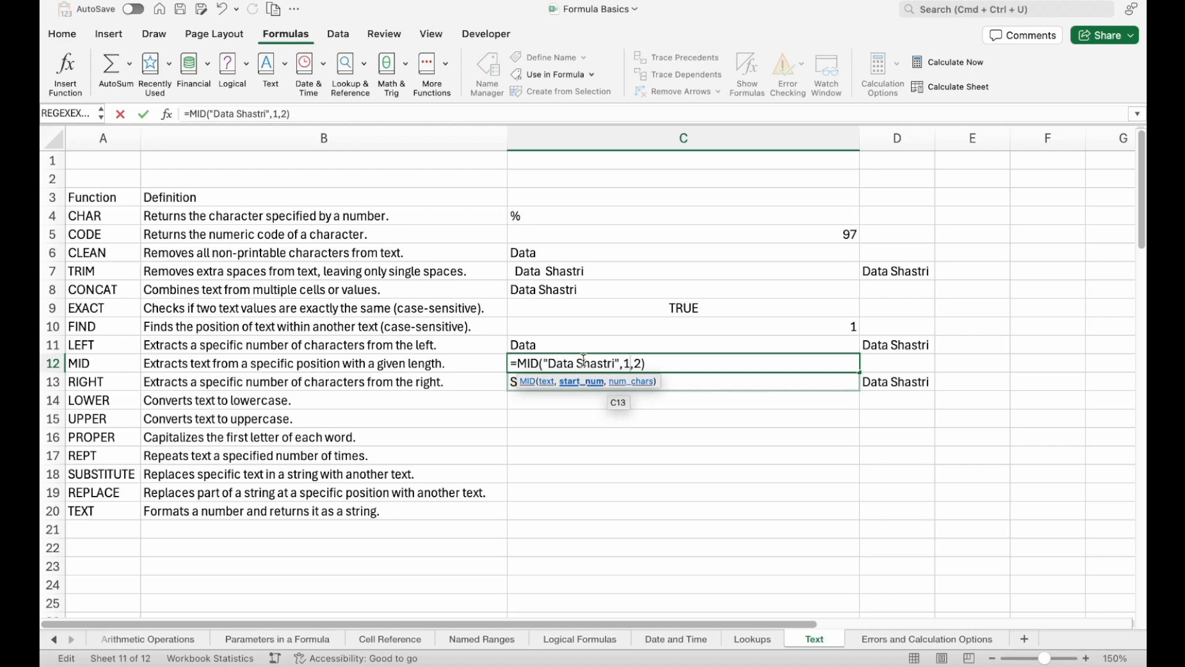
key("Return")
left_click(584, 365)
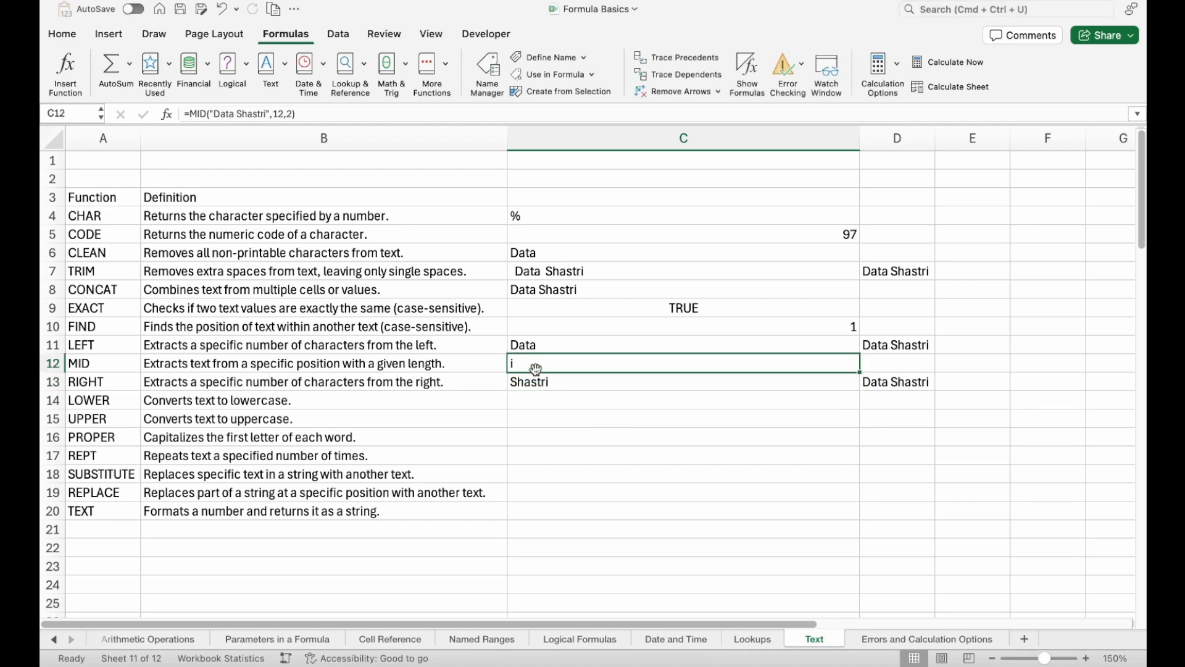
double_click(560, 364)
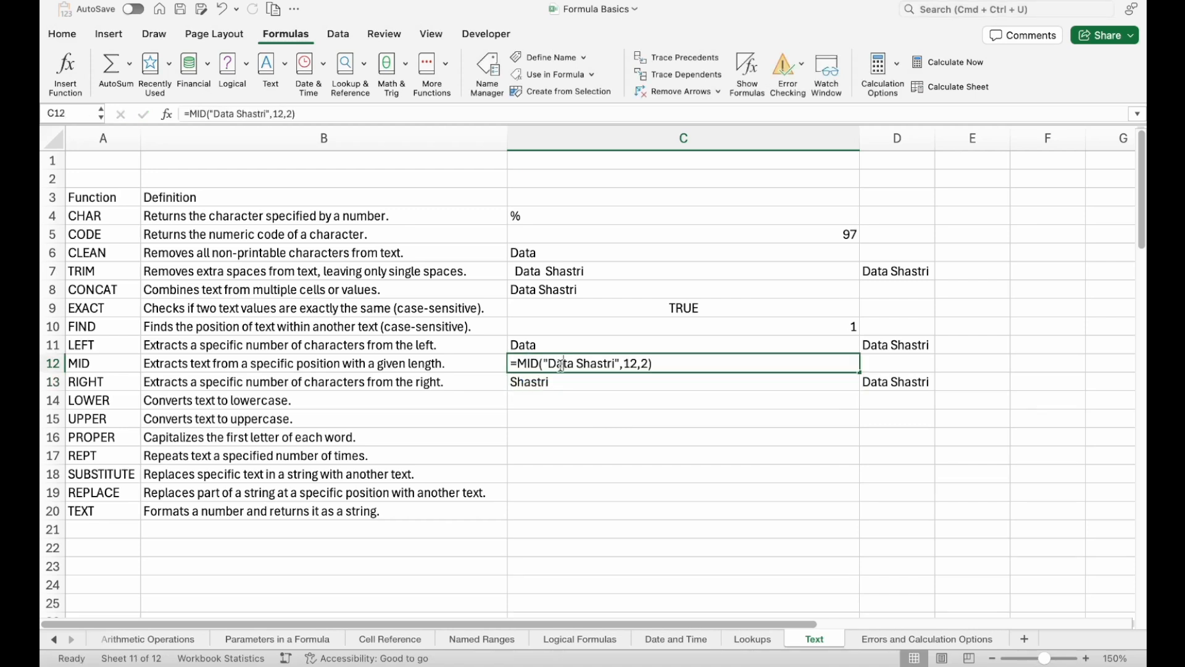
left_click(617, 364)
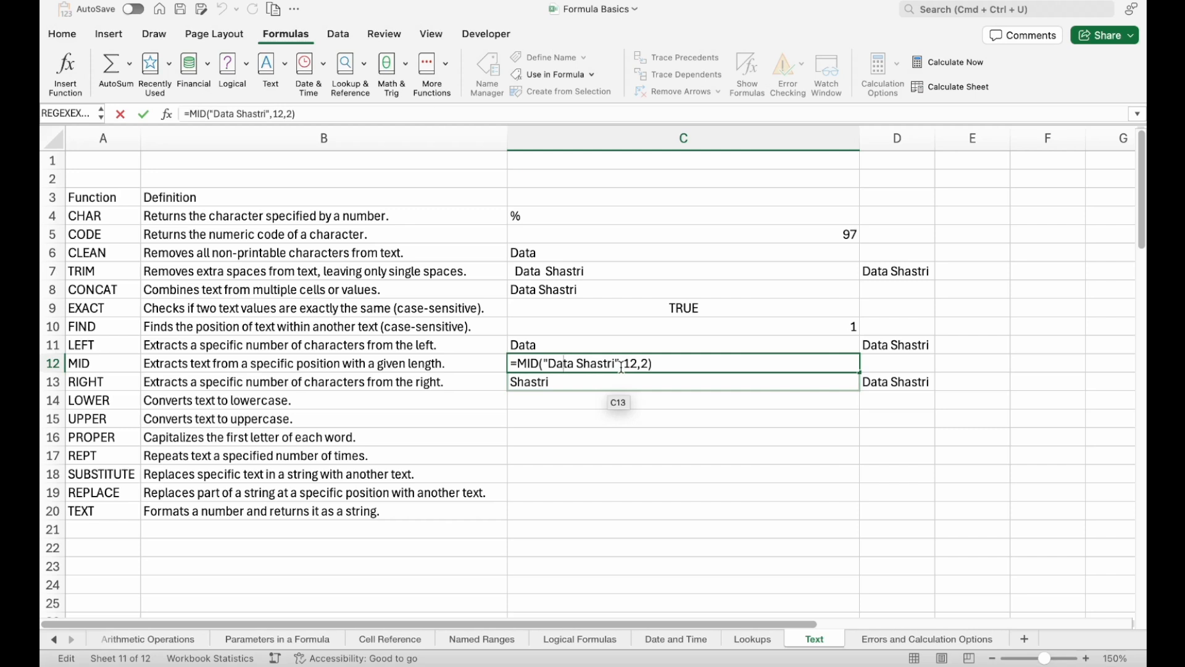
key("Return")
- Enter =LOWER("DATA") in cell C14 to convert the word to lowercase
key("Return")
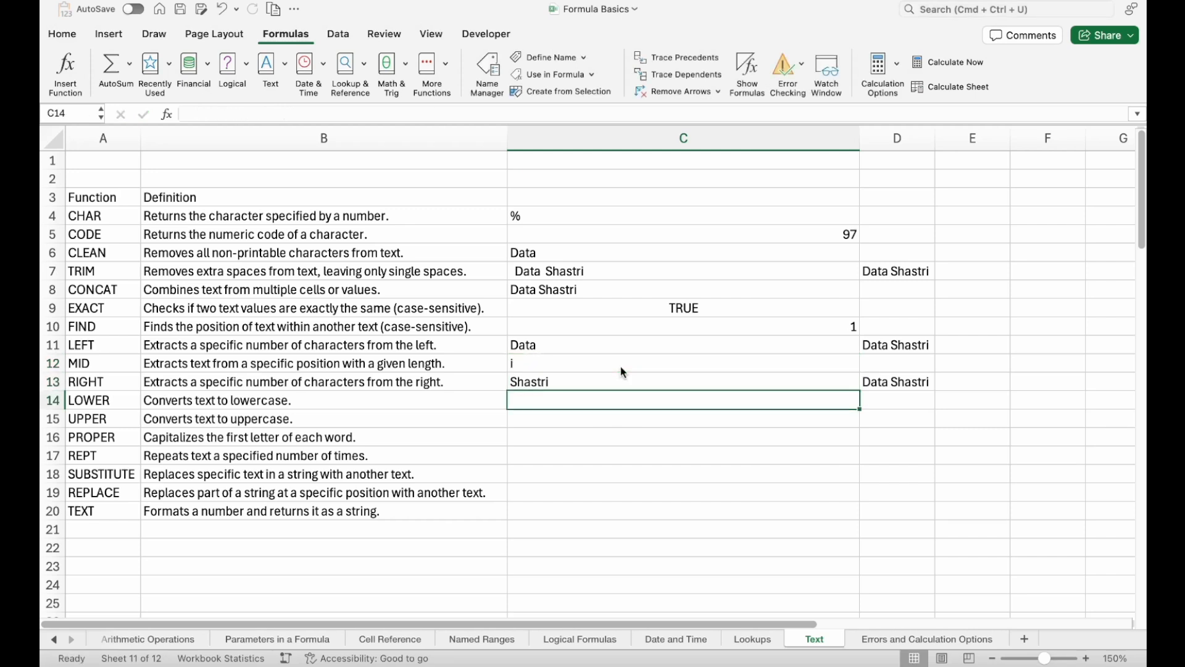
type("=LOWER(")
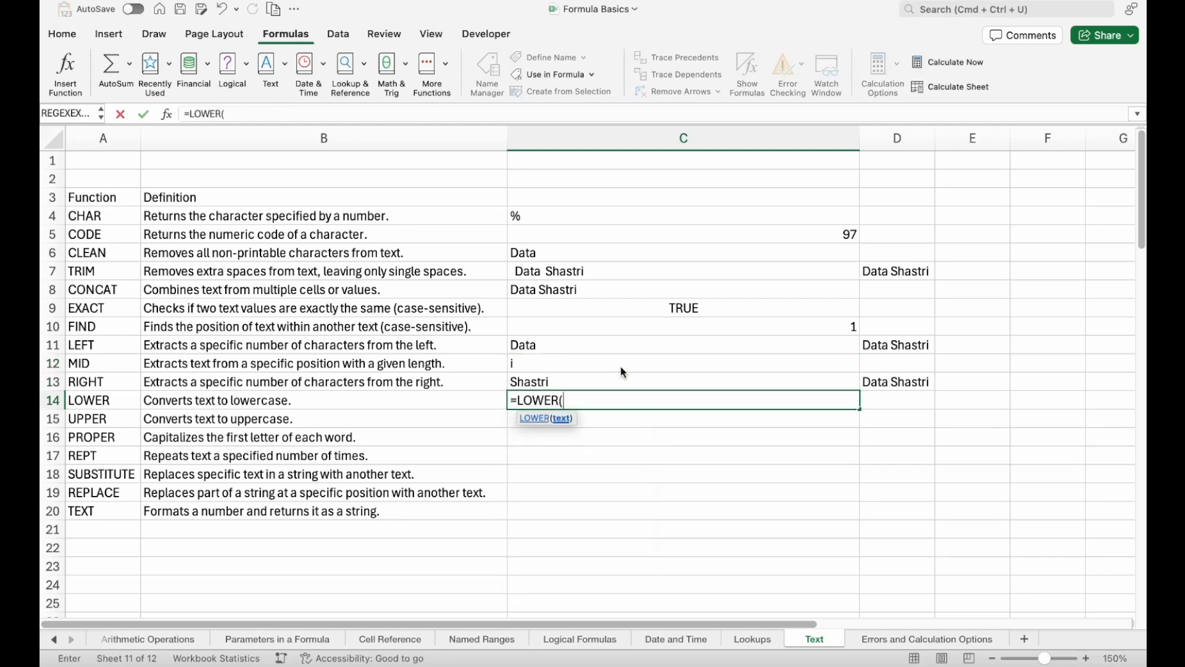
type("\"DATA\")")
key("Return")
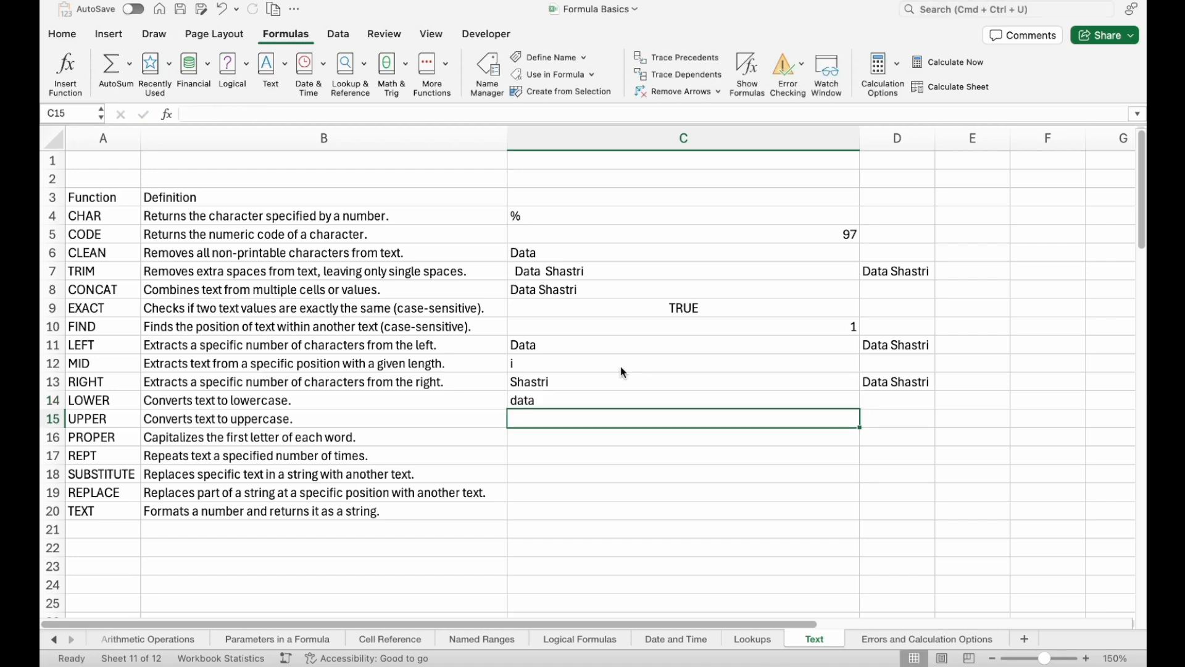
- Enter =UPPER("shastri") in cell C15 to convert the word to uppercase
type("=UPPER(")
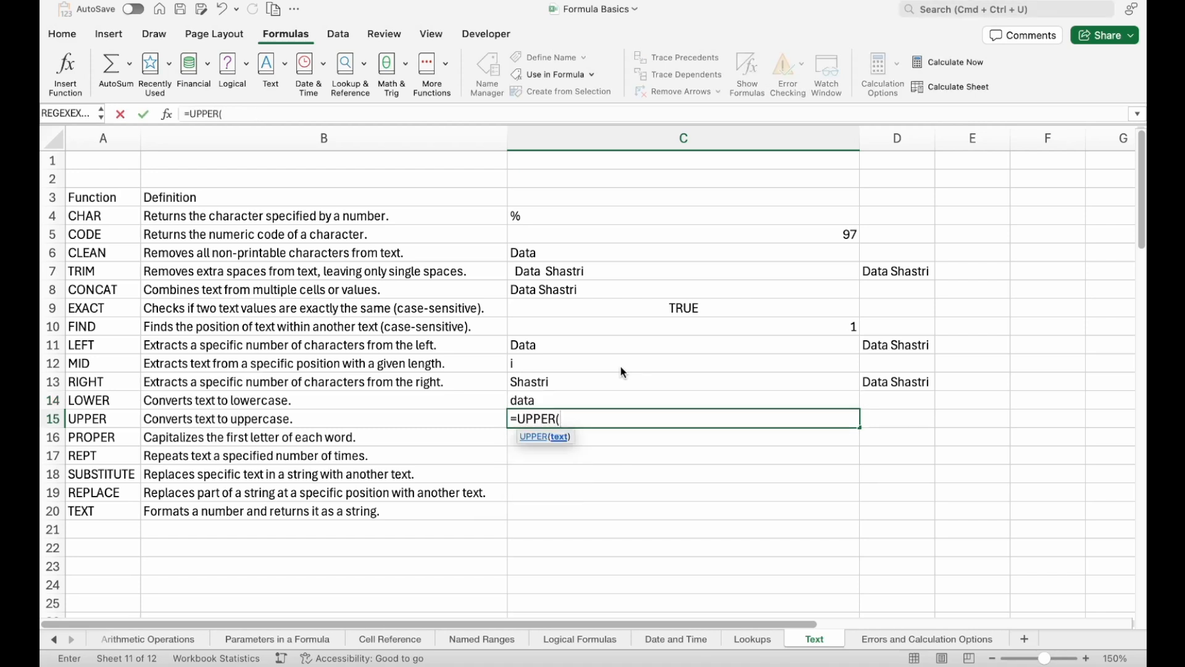
type("\"shastri\")")
key("Return")
key("Up")
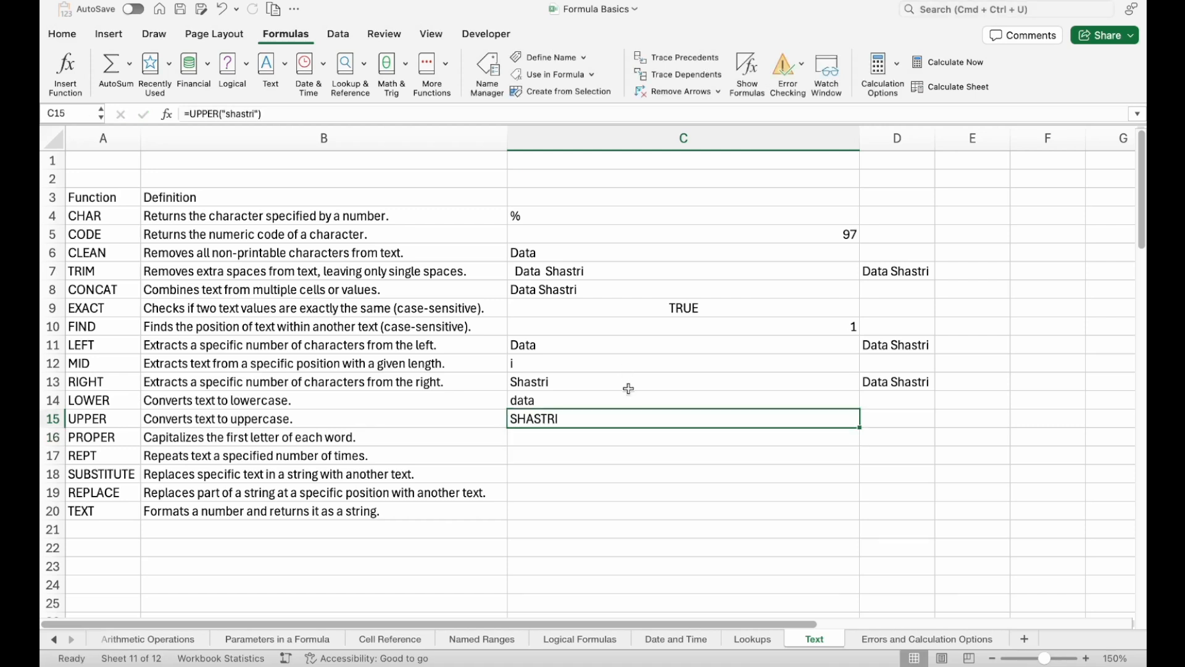
- Enter =PROPER("data shastri") in cell C16 to capitalize the first letter of each word
key("Down")
type("=pro")
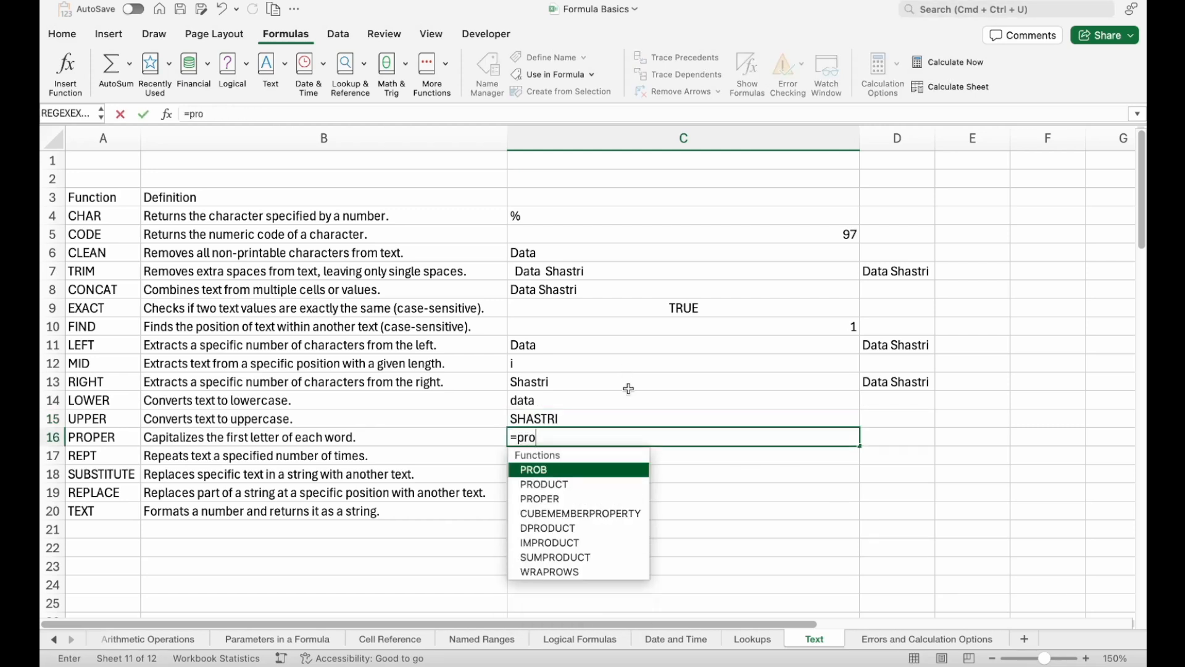
key("Down")
key("Down")
key("Tab")
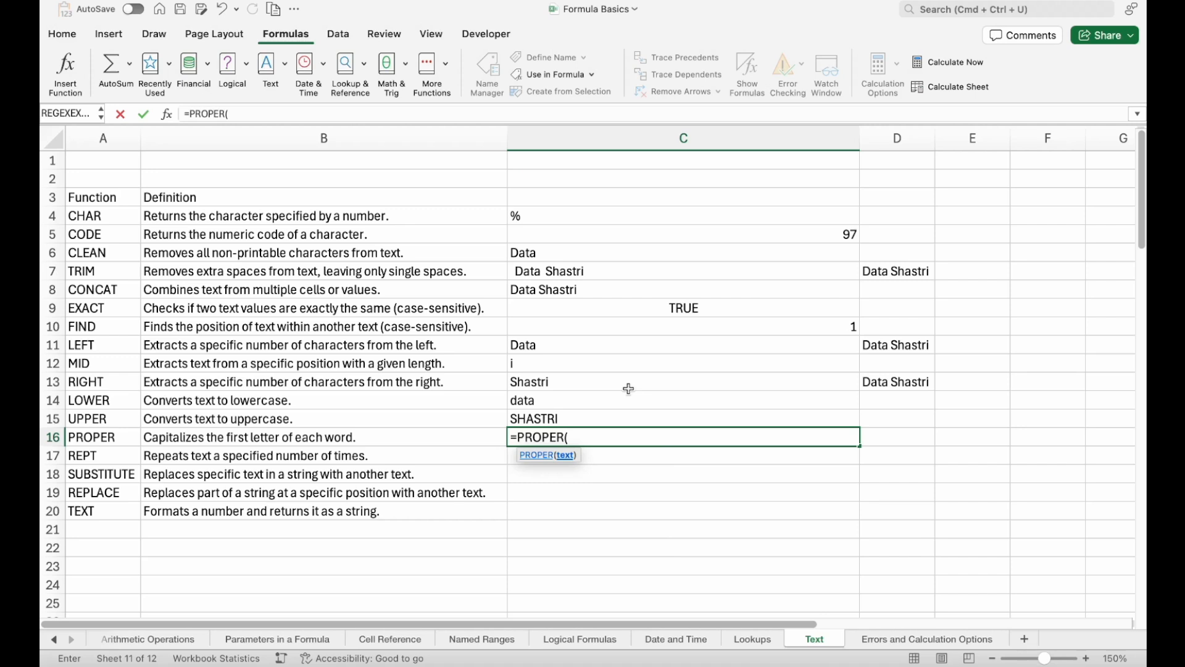
type("\"data shastri\")")
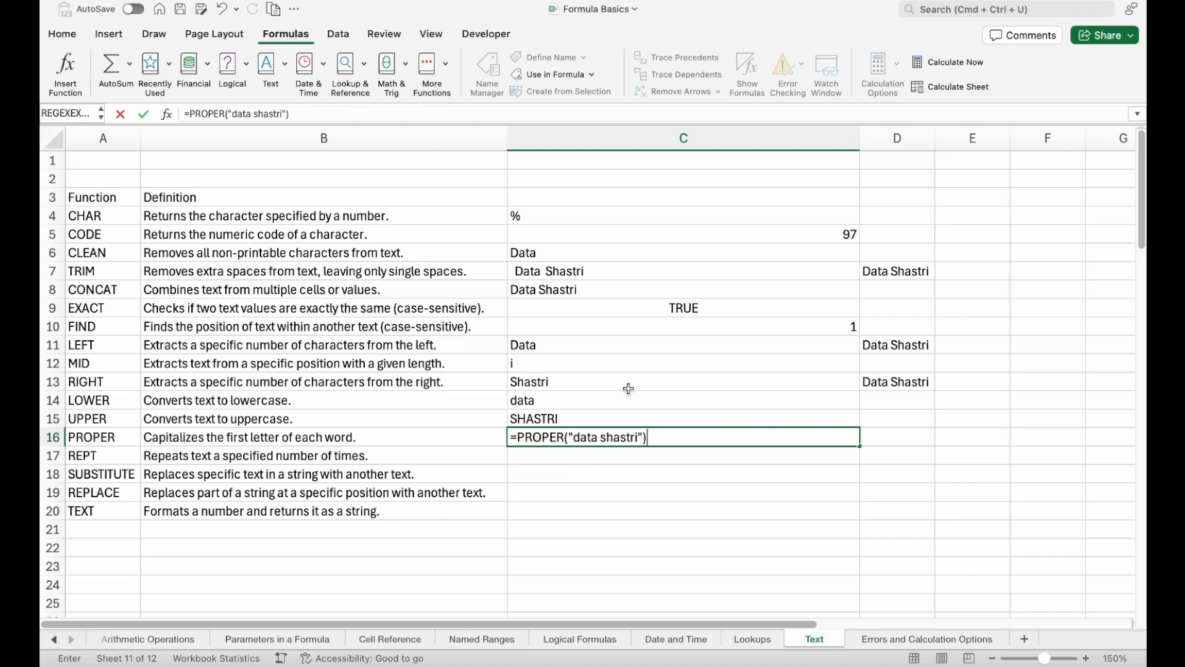
key("Return")
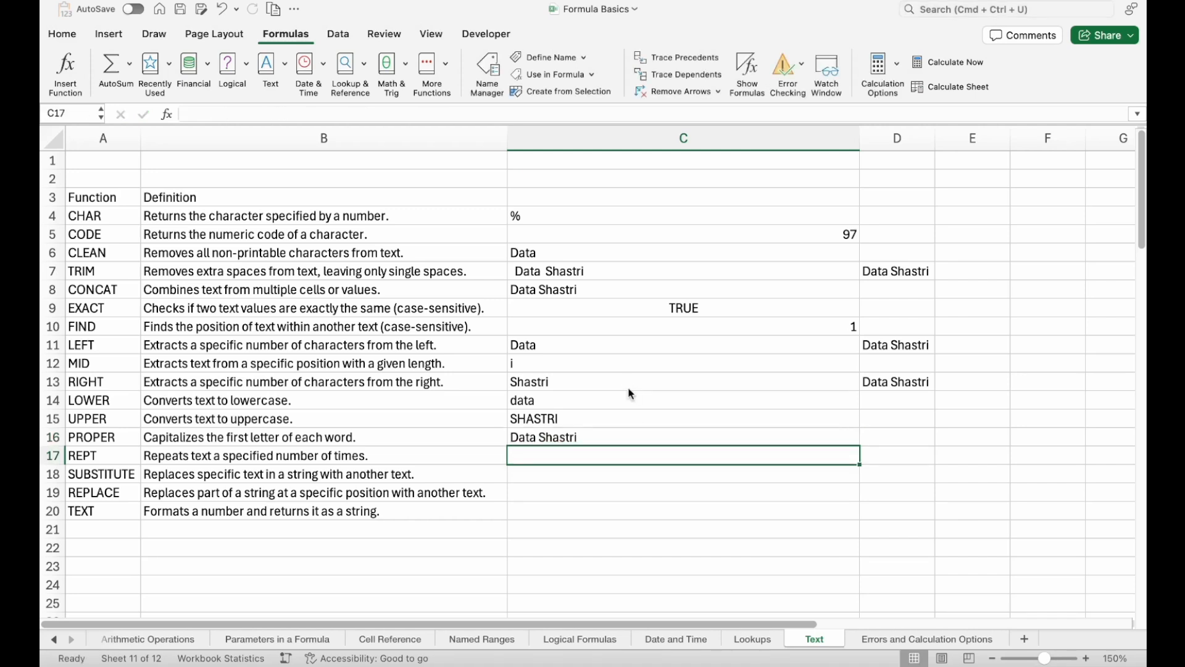
- Enter =REPT("#",10) in cell C17 to repeat the hash character ten times
left_click(382, 443)
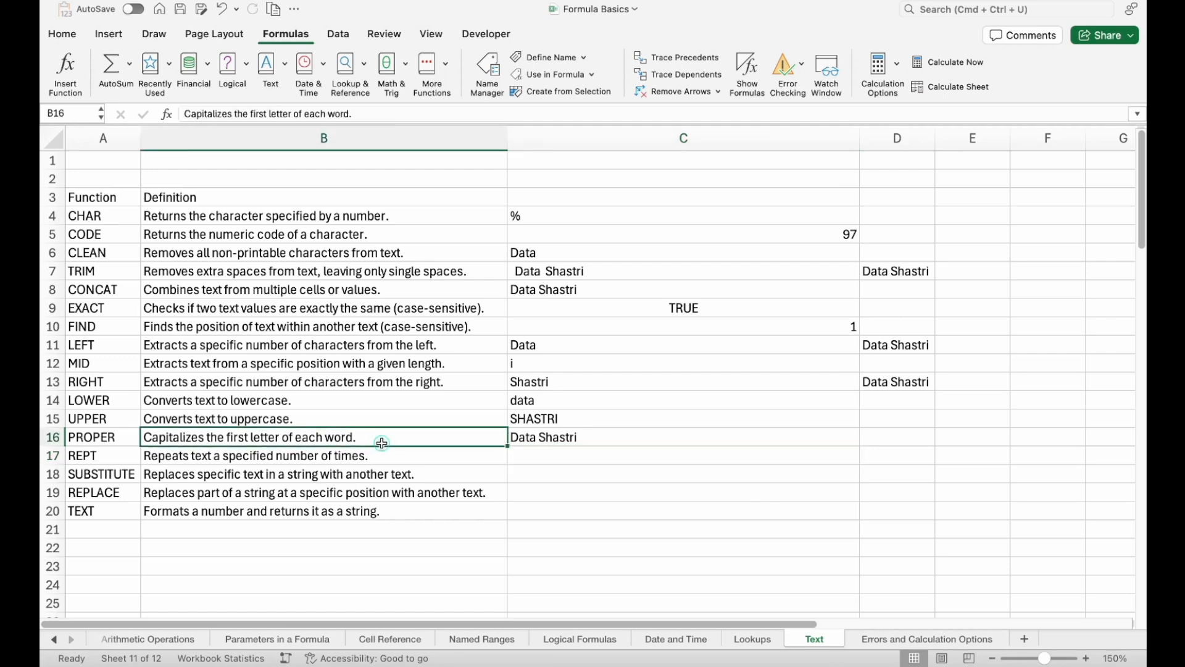
left_click(554, 442)
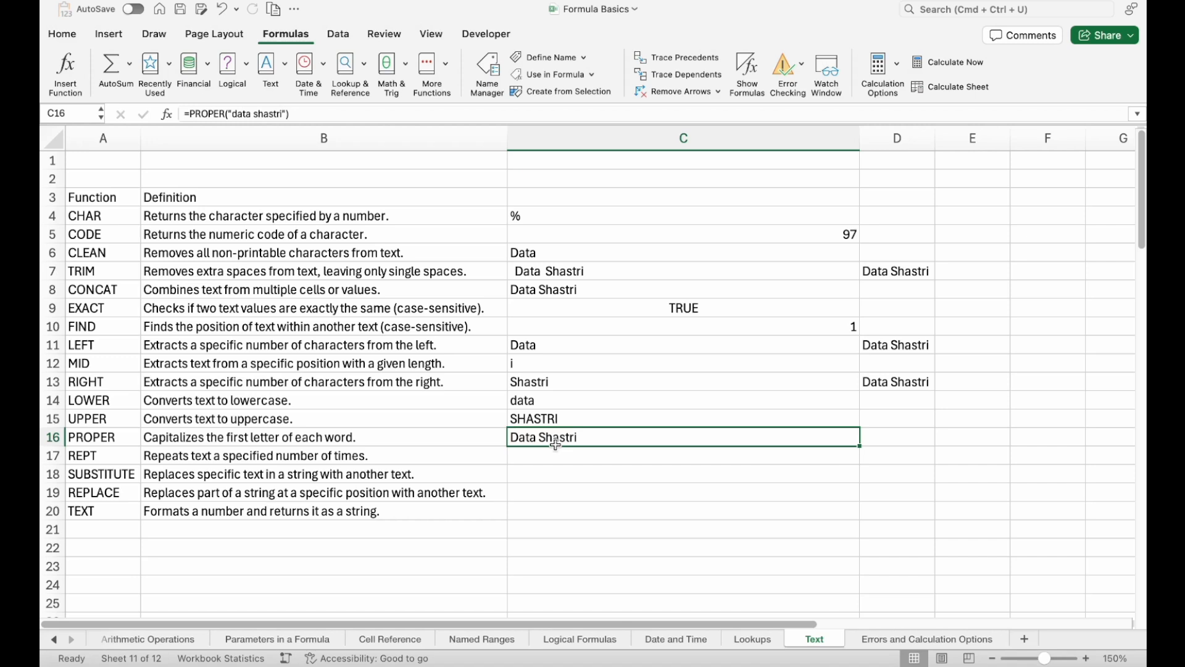
key("Down")
type("=rep")
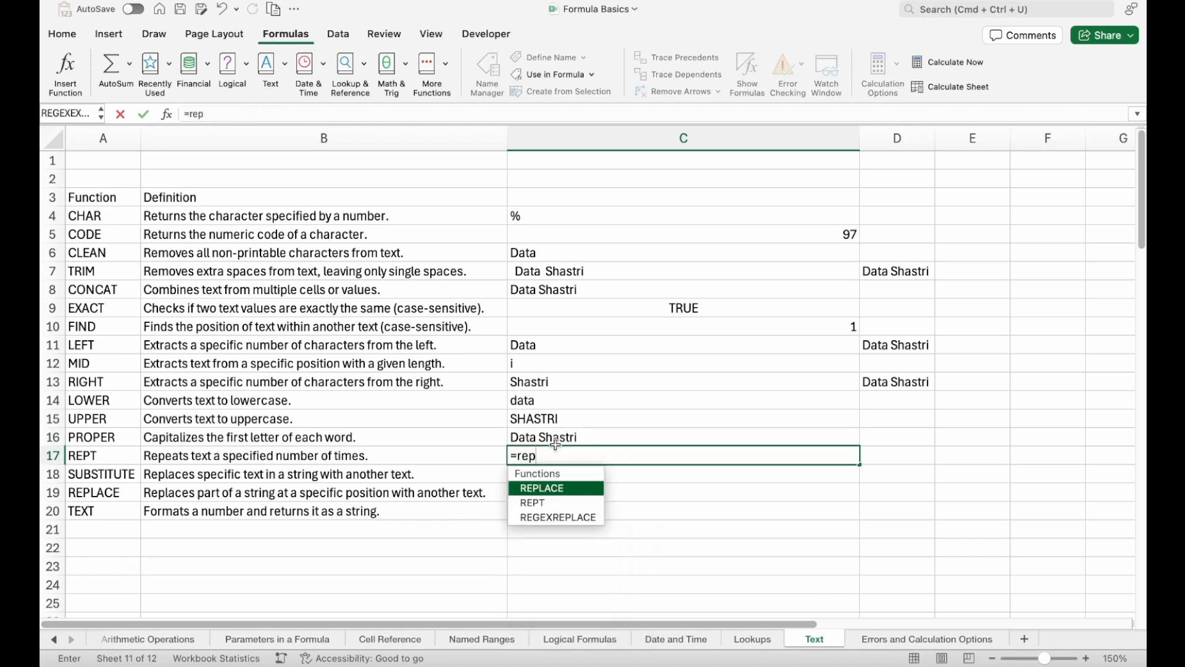
key("Down")
key("Tab")
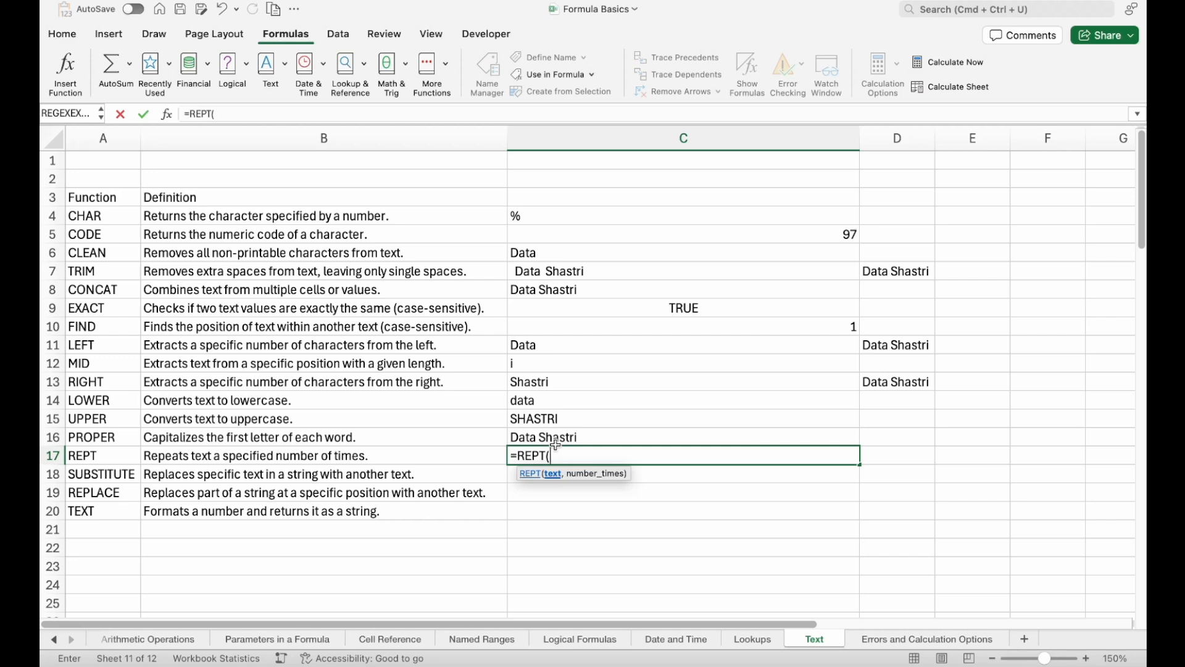
type("\"#\",10")
key("Return")
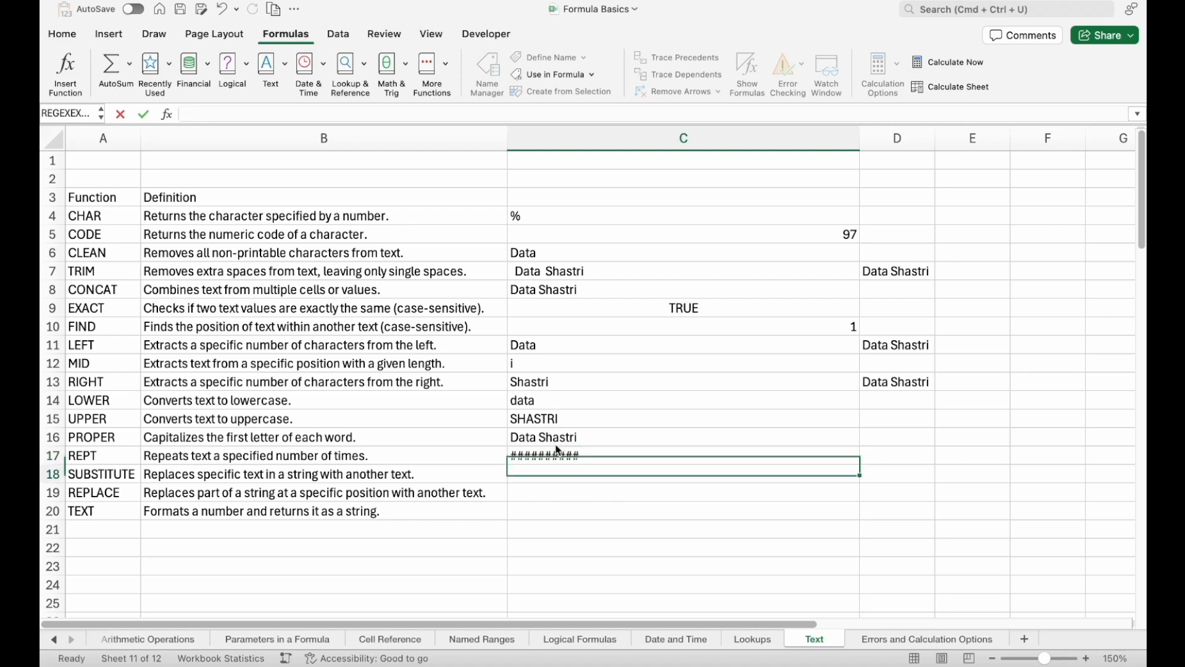
left_click(557, 451)
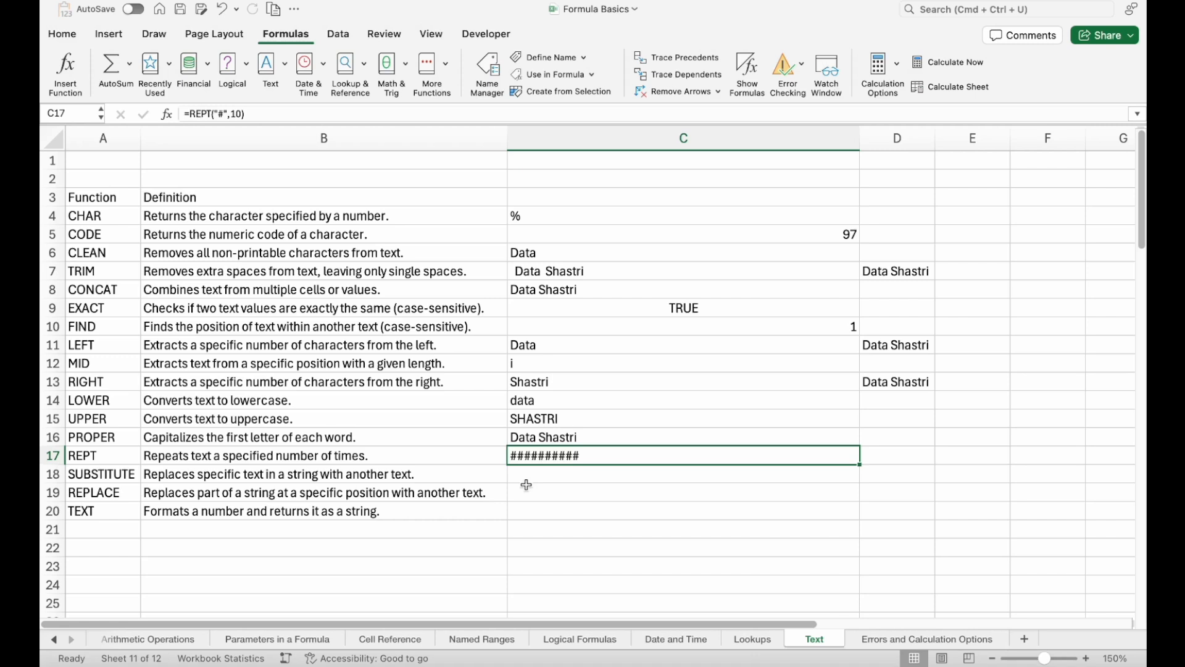
- Enter =SUBSTITUTE("abcd","a","z") in cell C18 to replace the letter a with z
left_click(676, 473)
type("=")
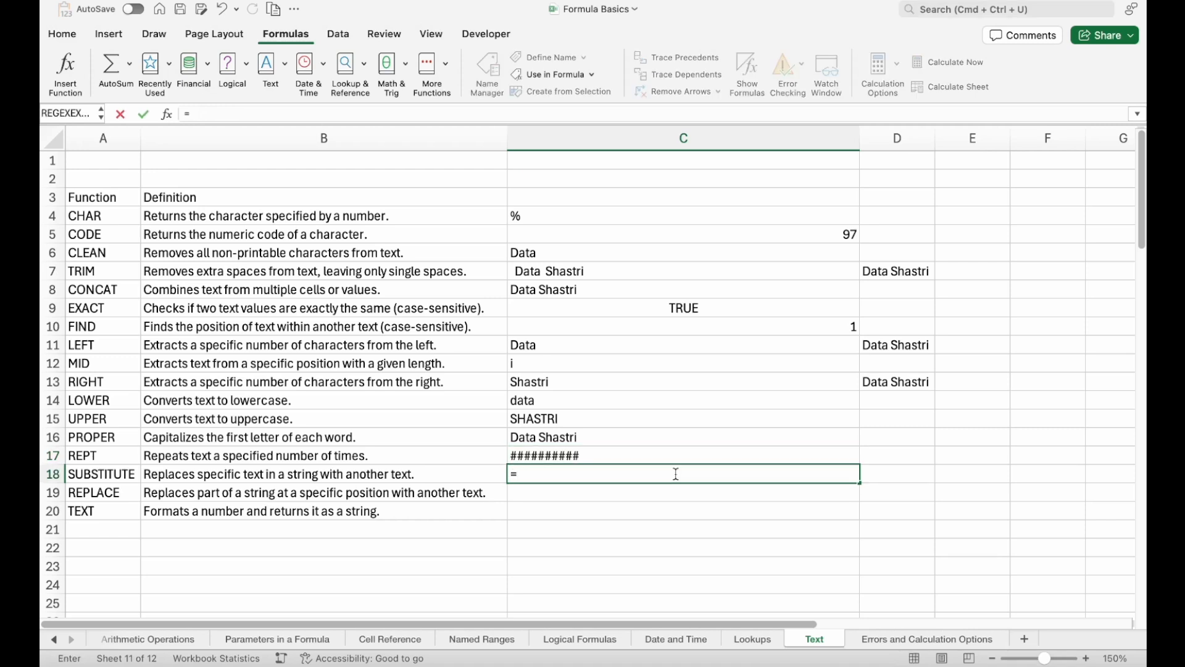
type("sub")
key("Tab")
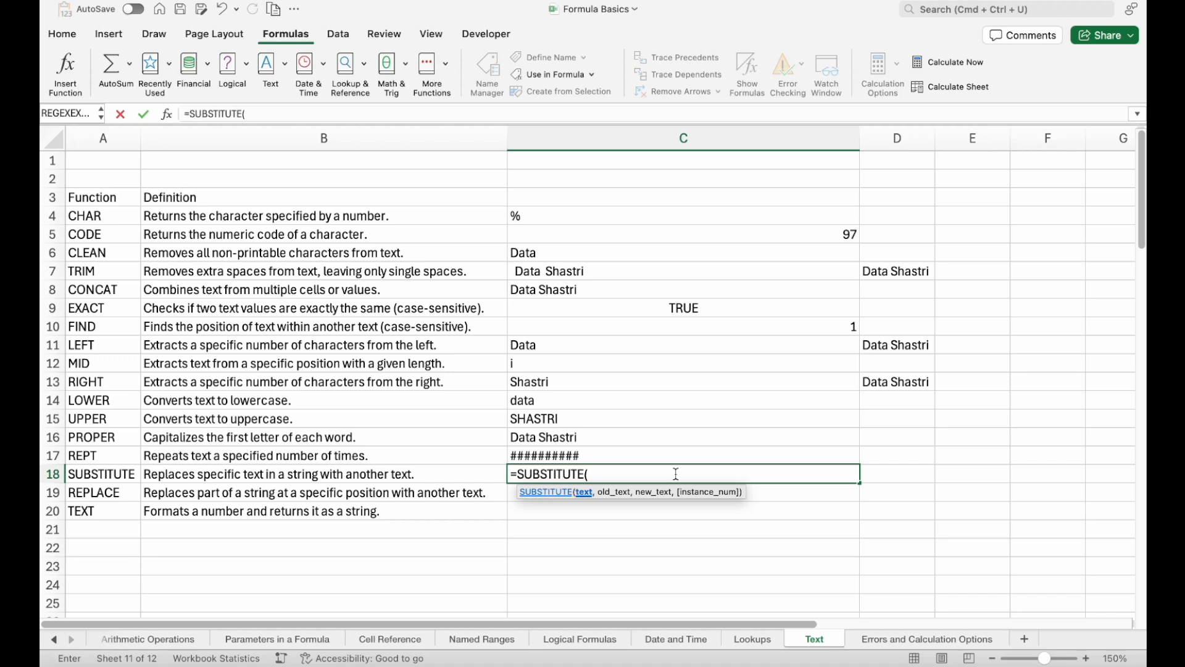
type("\"abcd\",")
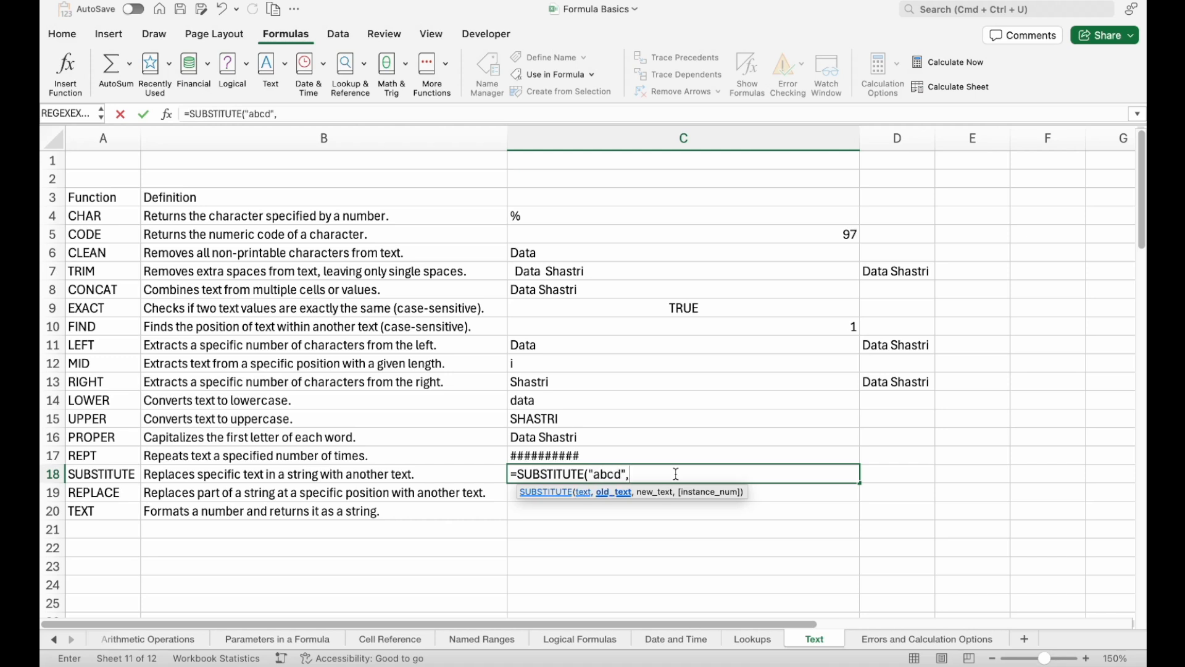
type("\"a\",\"z\")")
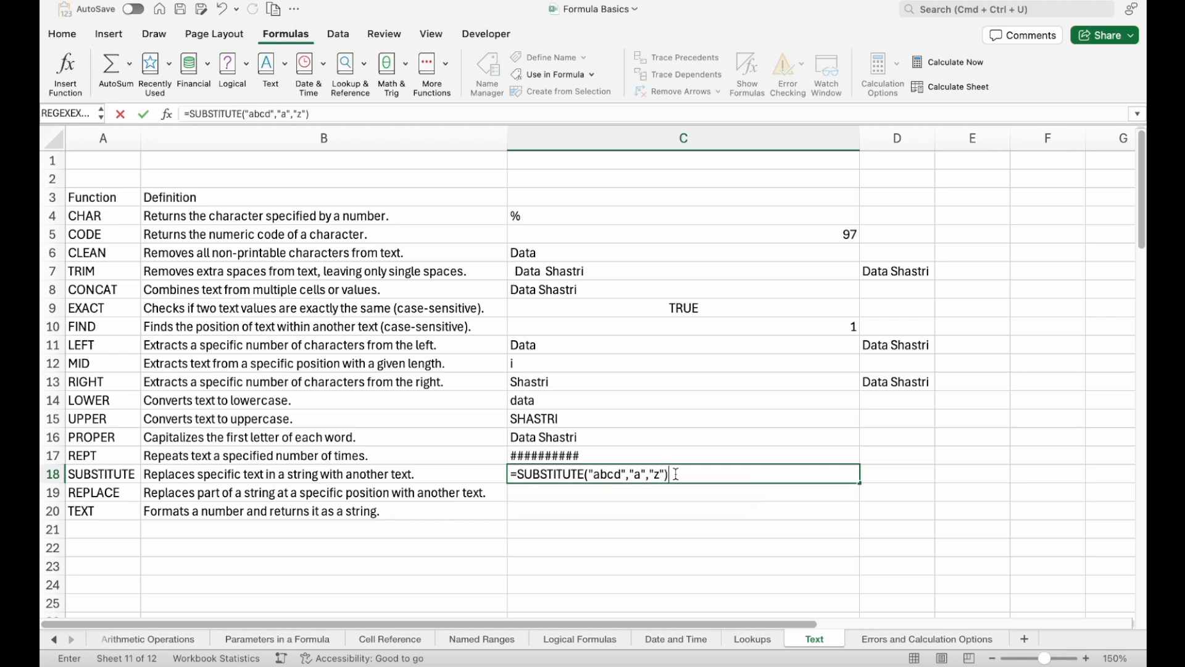
key("Return")
- Change the source text in the C18 SUBSTITUTE formula to "aacd"
left_click(602, 473)
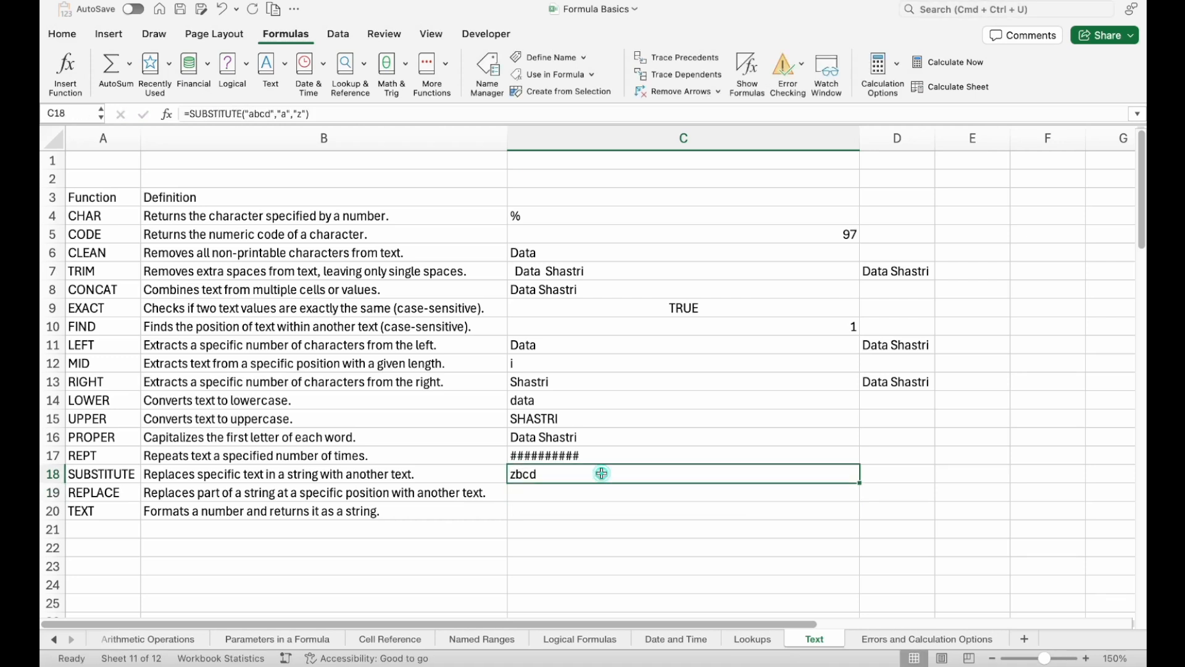
double_click(602, 474)
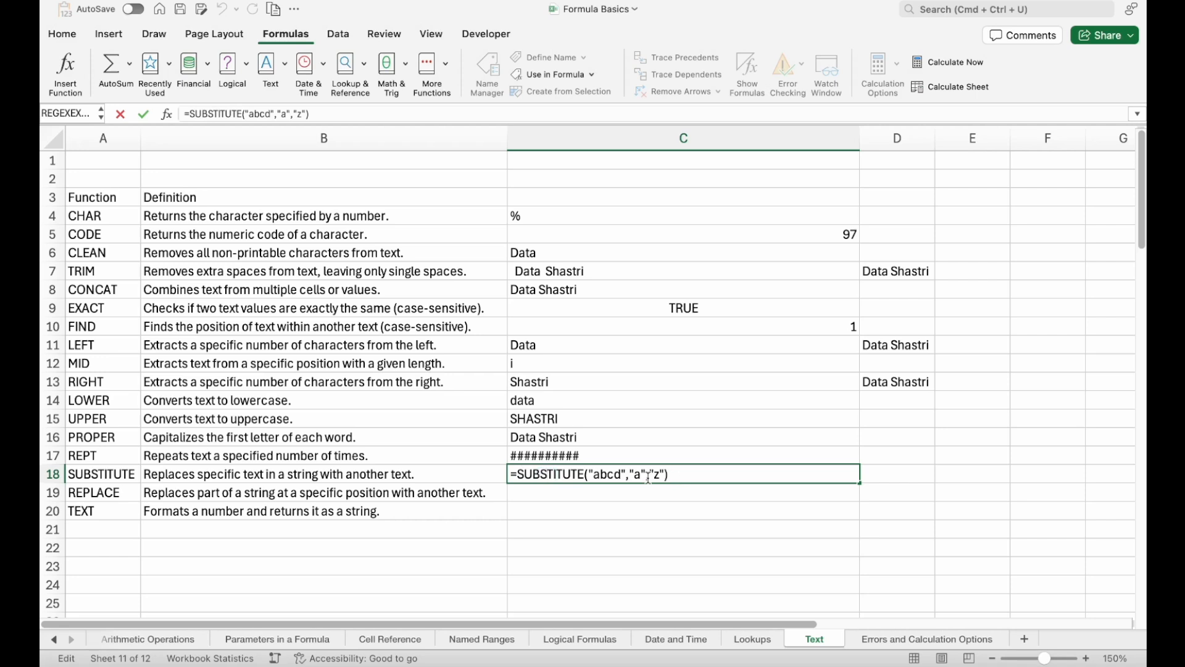
left_click(603, 474)
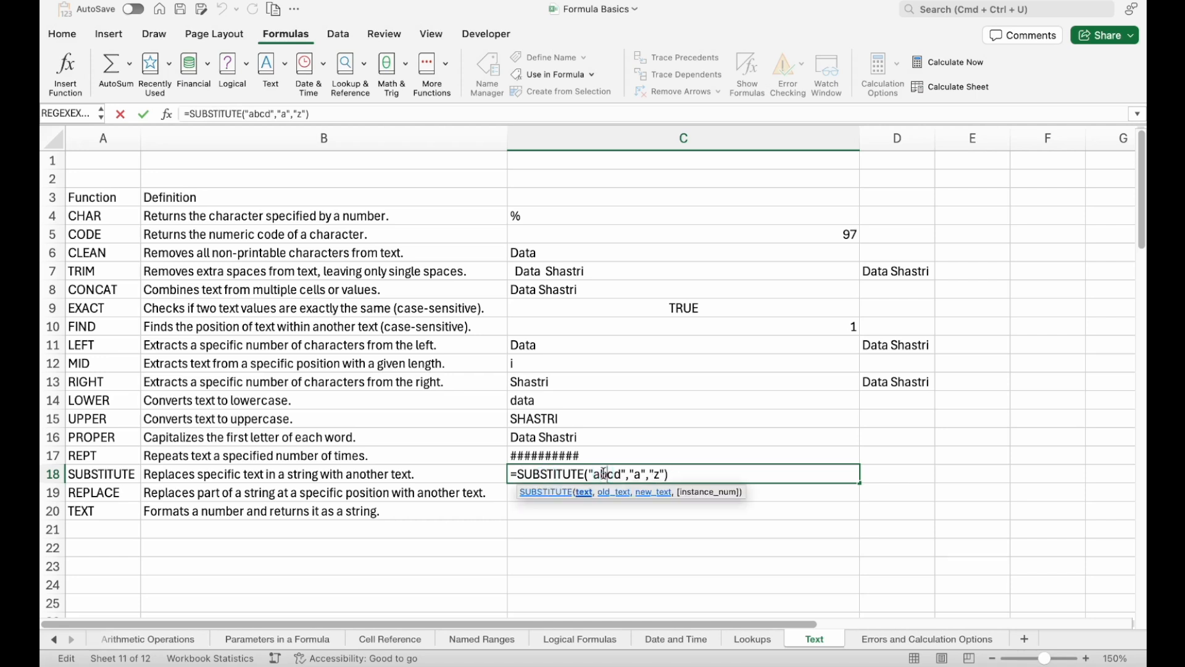
key("BackSpace")
type("a")
key("Return")
- Add an instance number of 2 to the C18 formula, giving =SUBSTITUTE("aacd","a","z",2)
left_click(574, 470)
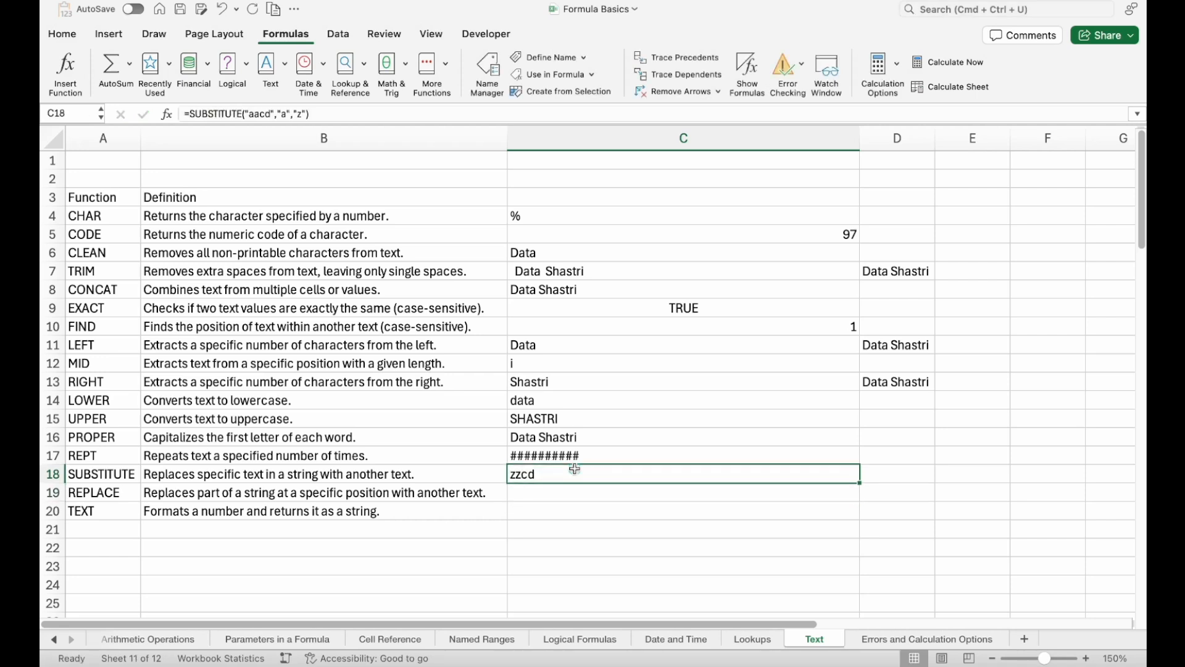
double_click(575, 470)
left_click(664, 474)
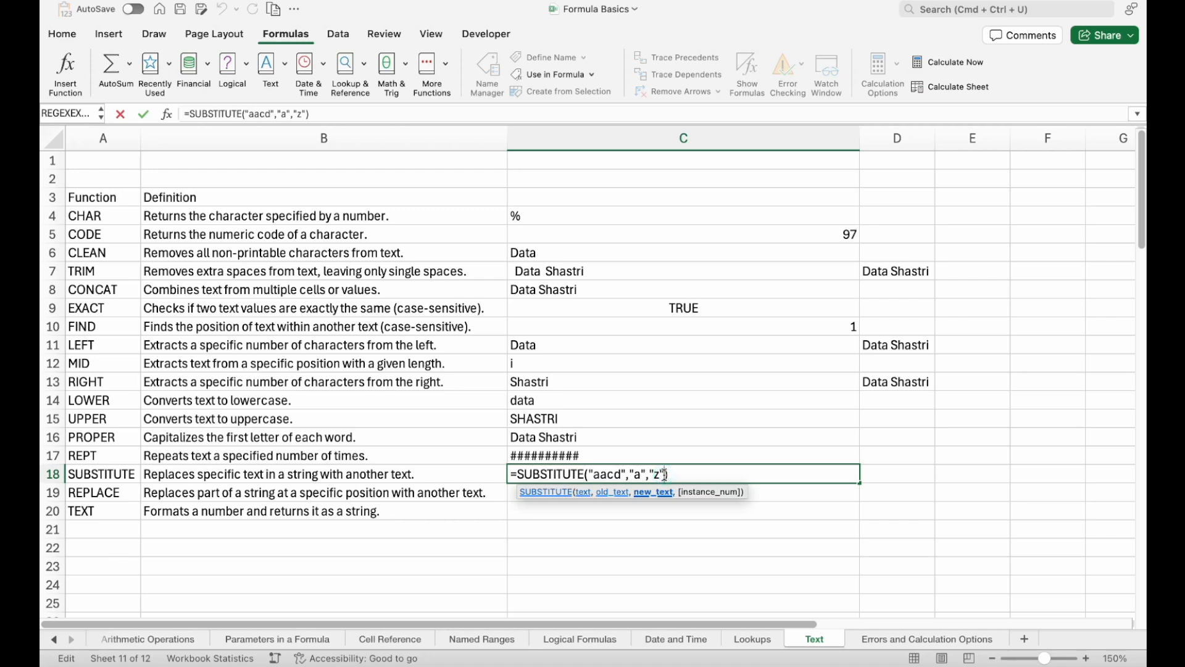
type(",")
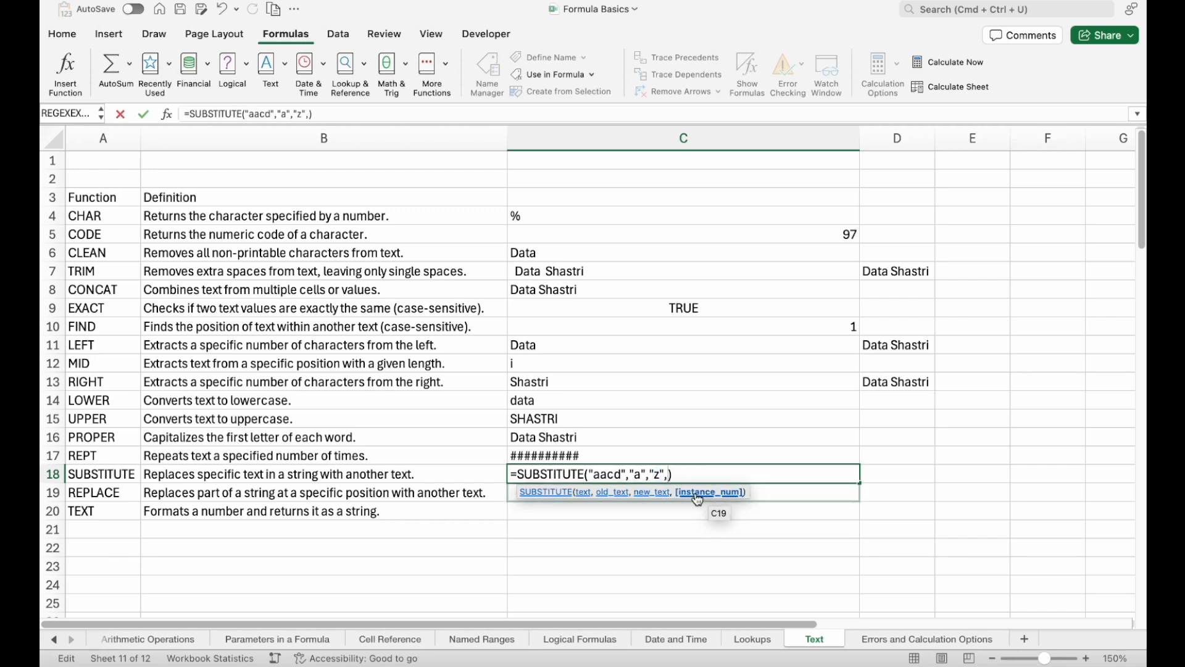
type("2")
key("Return")
- Remove the instance number argument from the SUBSTITUTE formula in C18
left_click(603, 473)
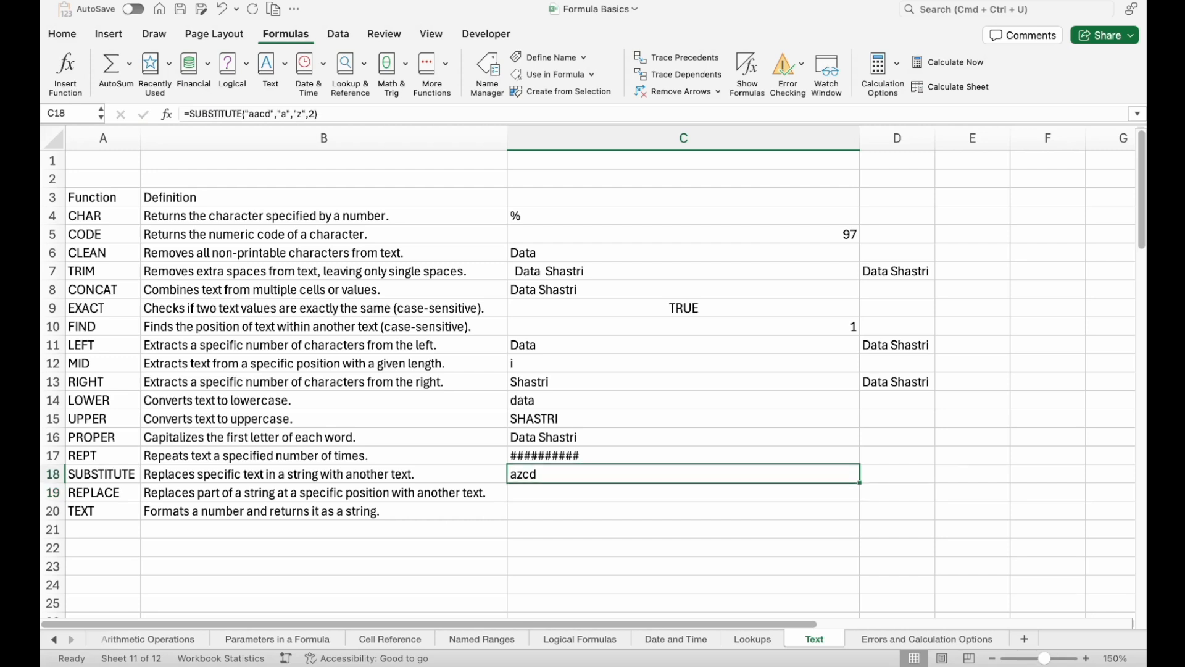
double_click(603, 473)
left_click(677, 474)
key("BackSpace")
key("BackSpace")
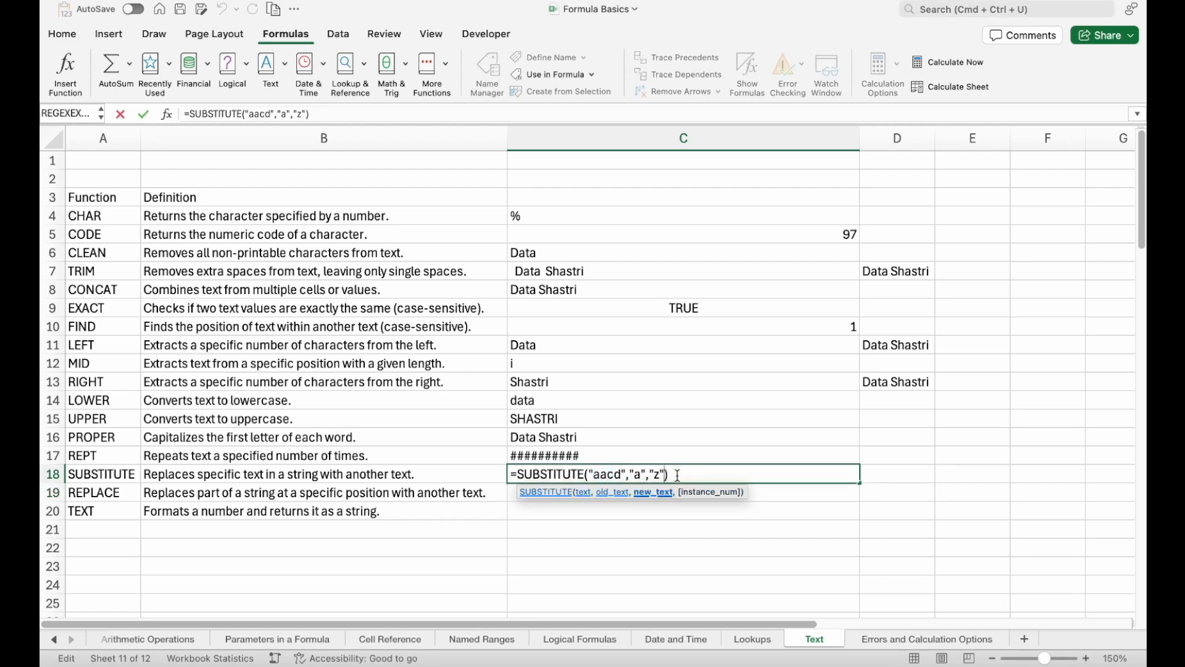
key("Return")
- Add an instance number of 1 to the C18 formula, giving =SUBSTITUTE("aacd","a","z",1)
left_click(646, 473)
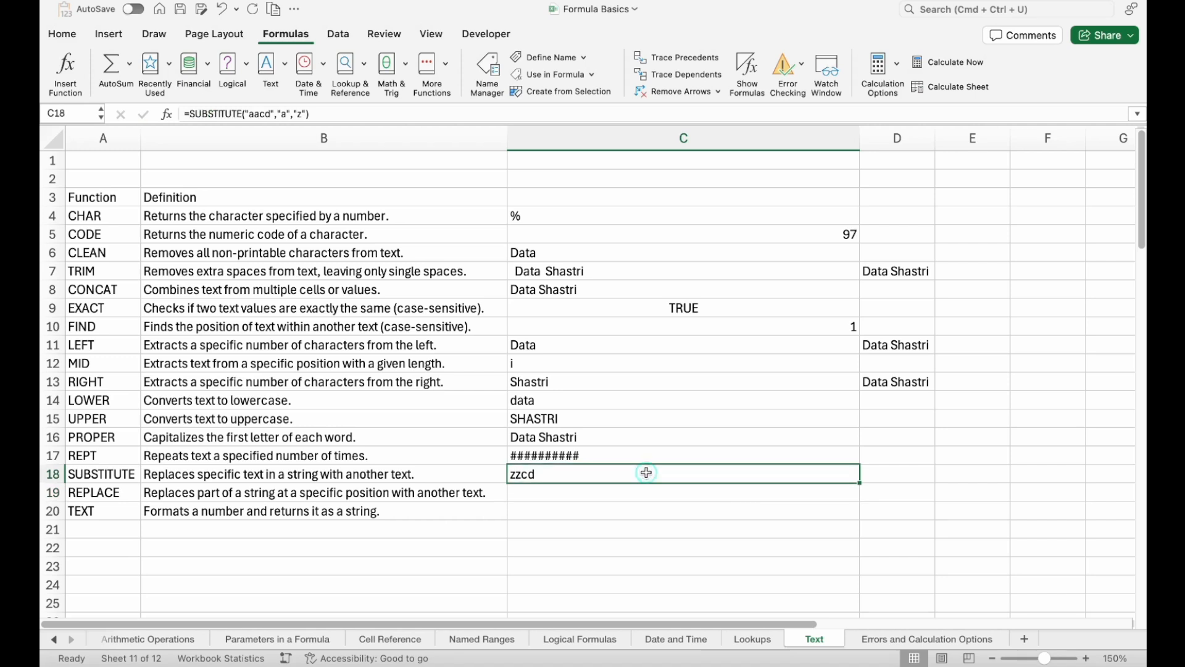
double_click(646, 473)
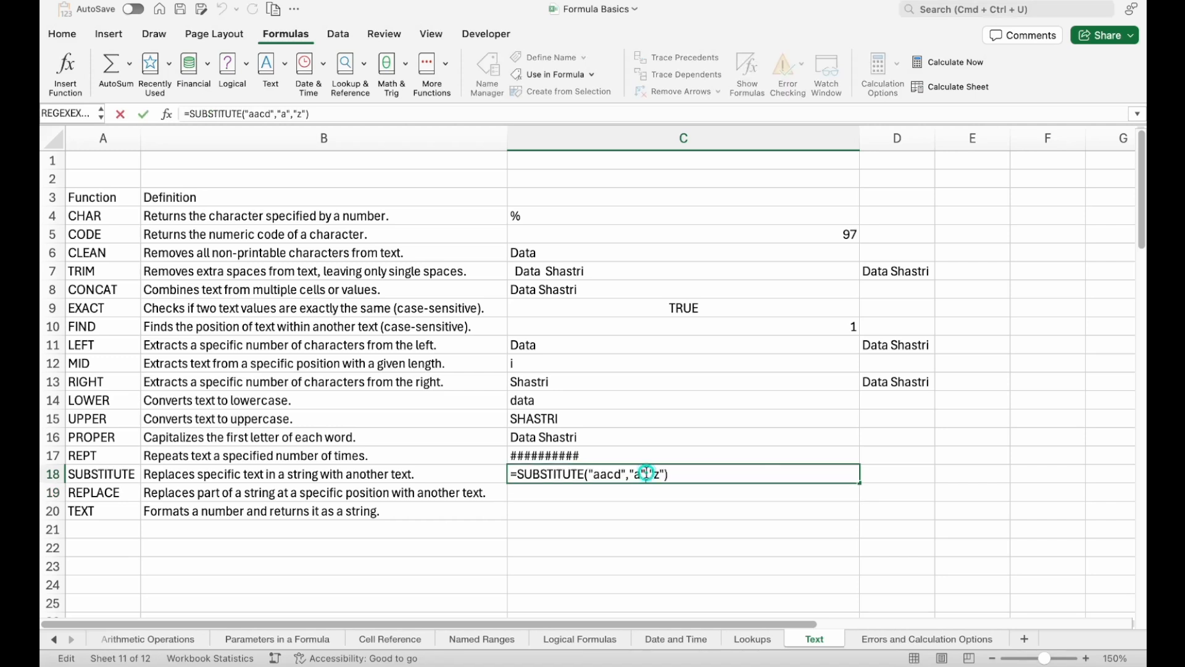
left_click(665, 474)
type(",1")
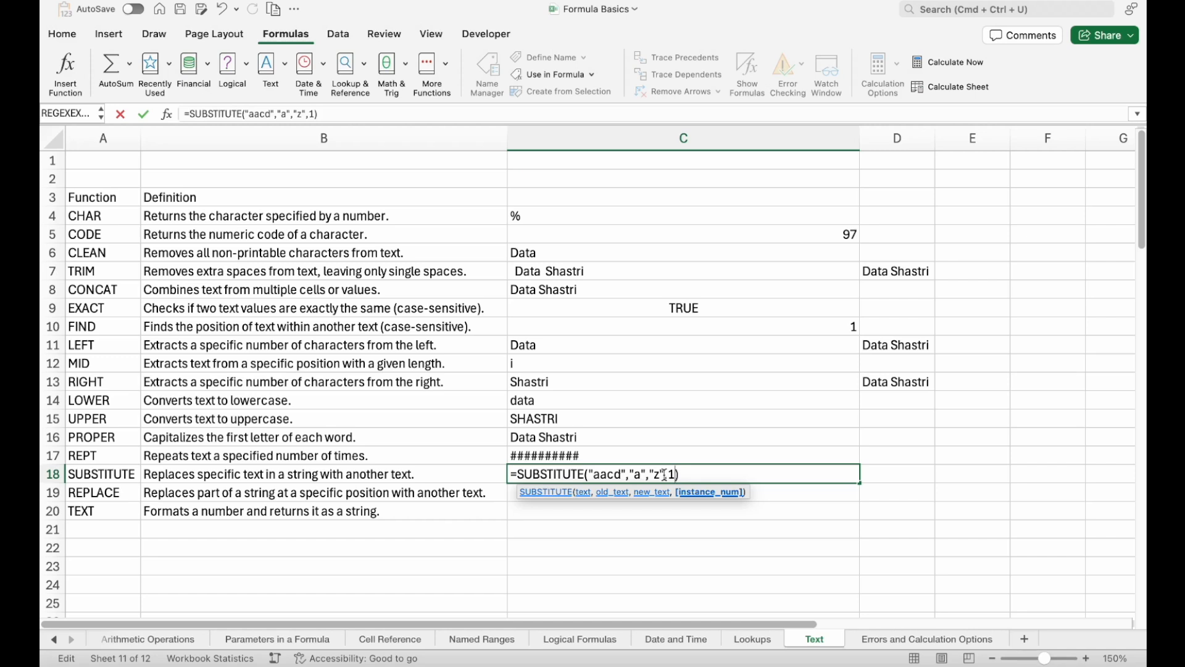
key("Return")
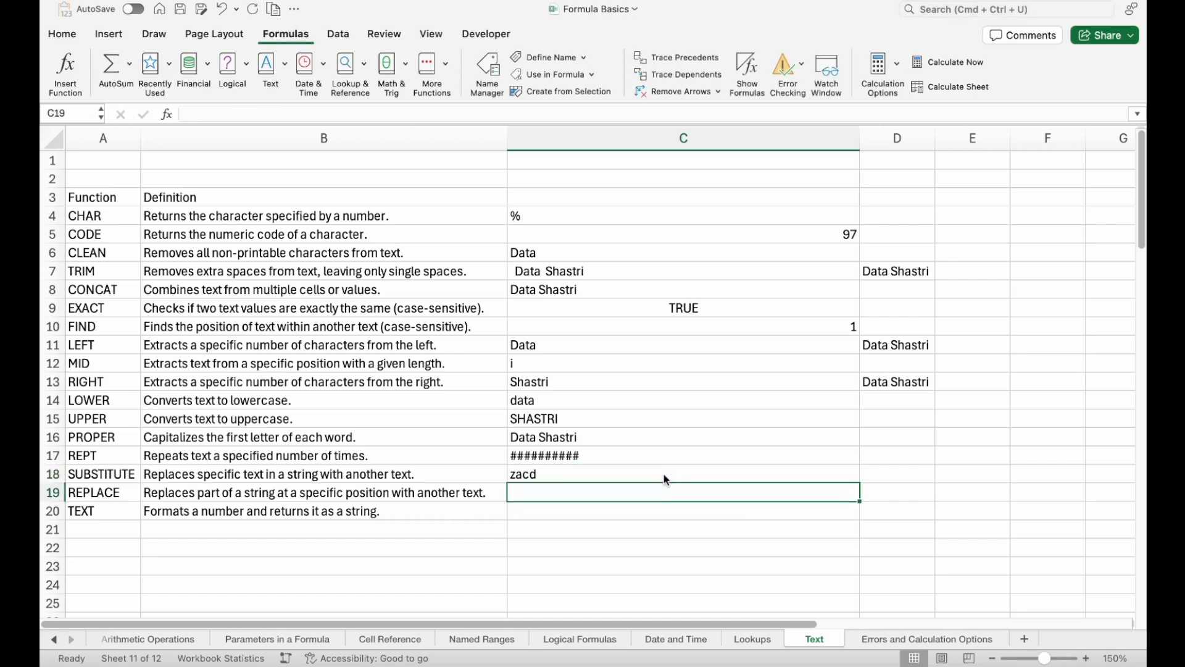
- Enter =REPLACE("abcd",2,1,"z") in cell C19 to replace one character at position 2 with z
type("=")
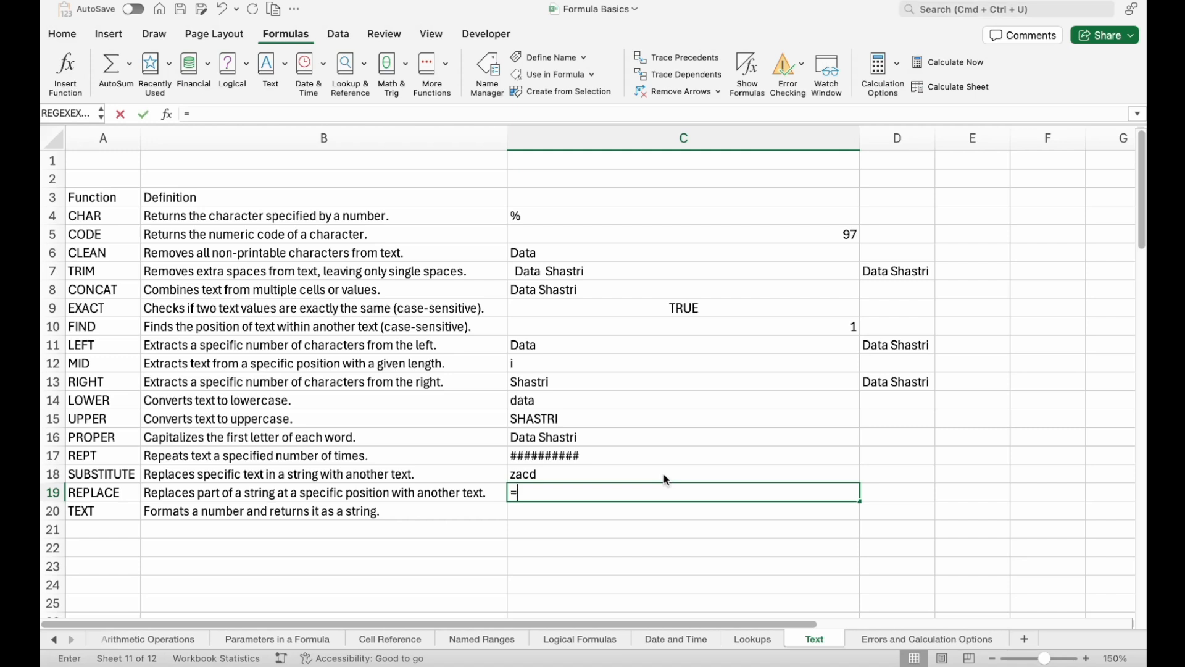
type("repl")
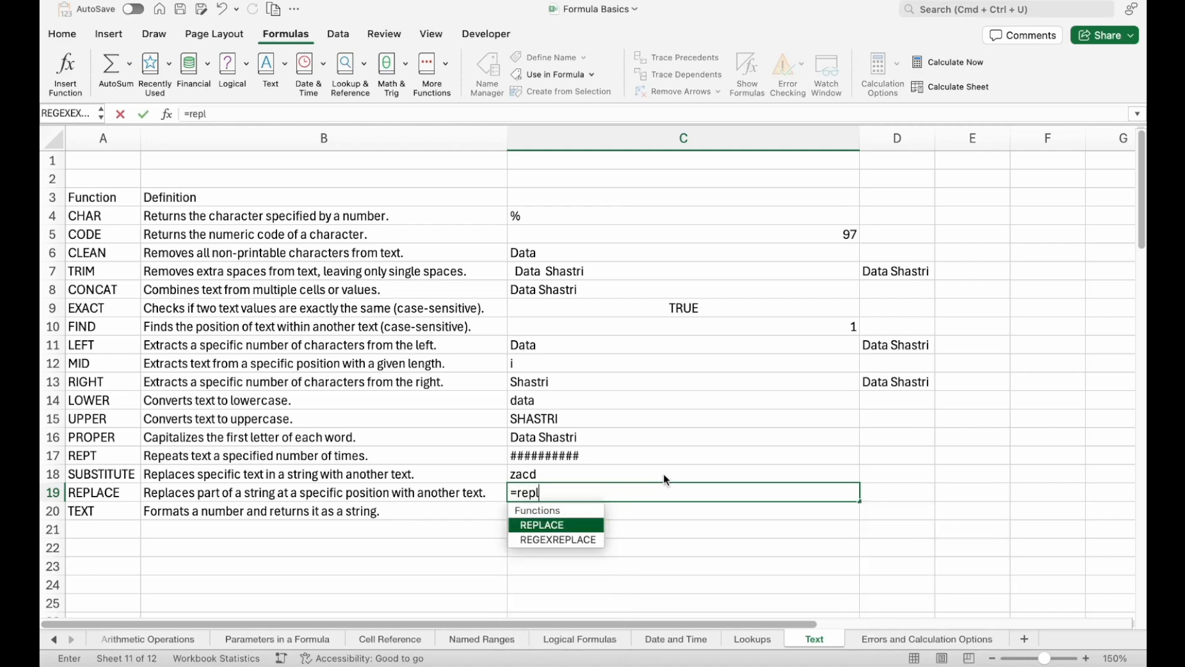
key("Tab")
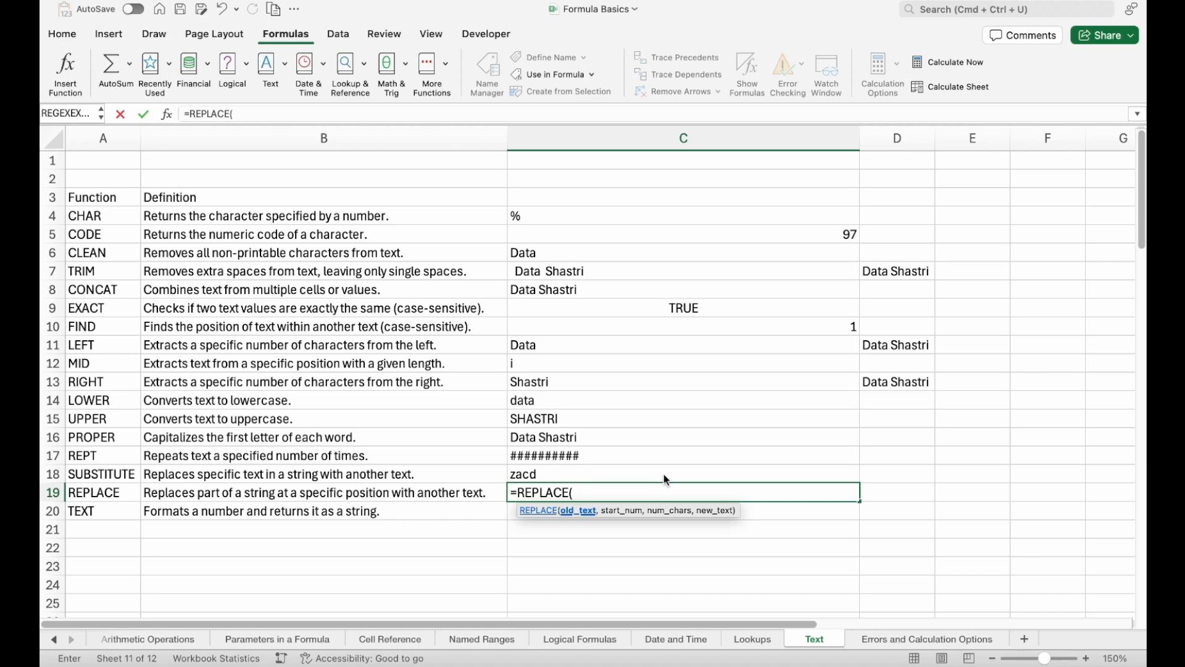
type("abcd\",")
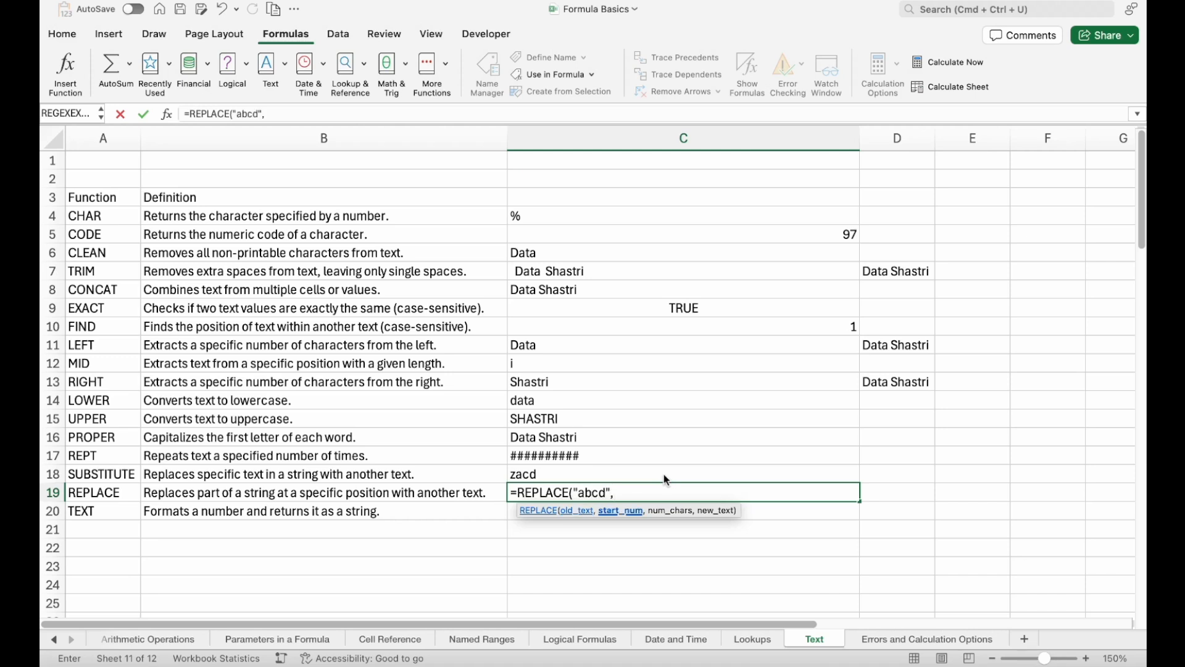
type("2,1")
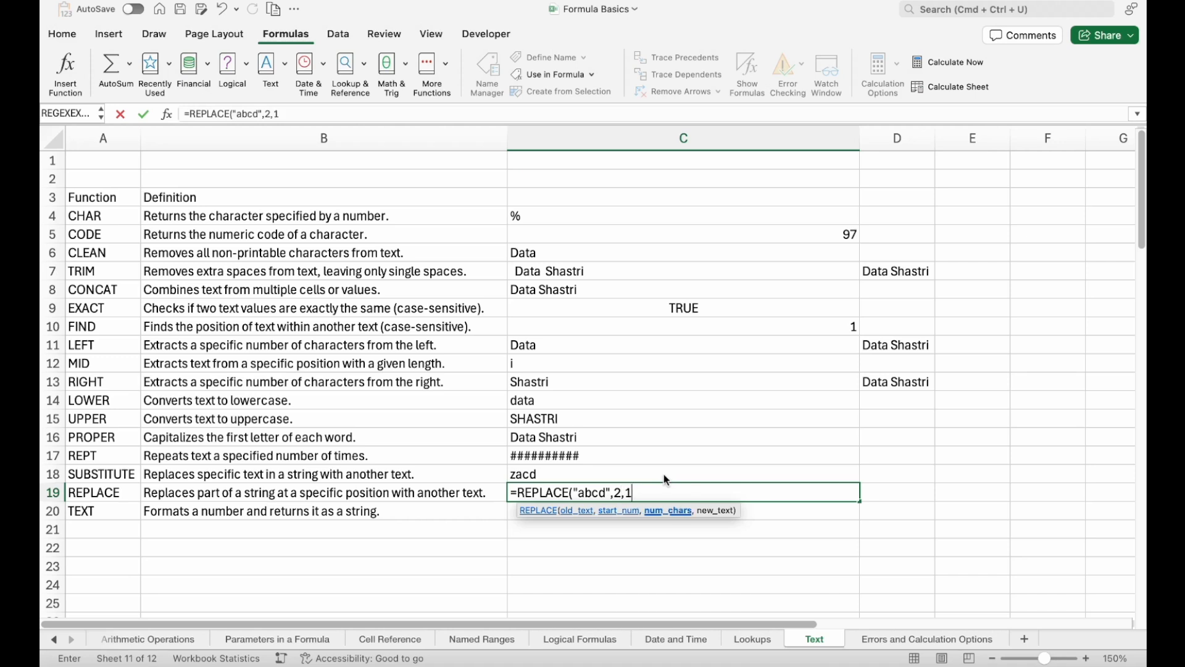
type(",\"z\")")
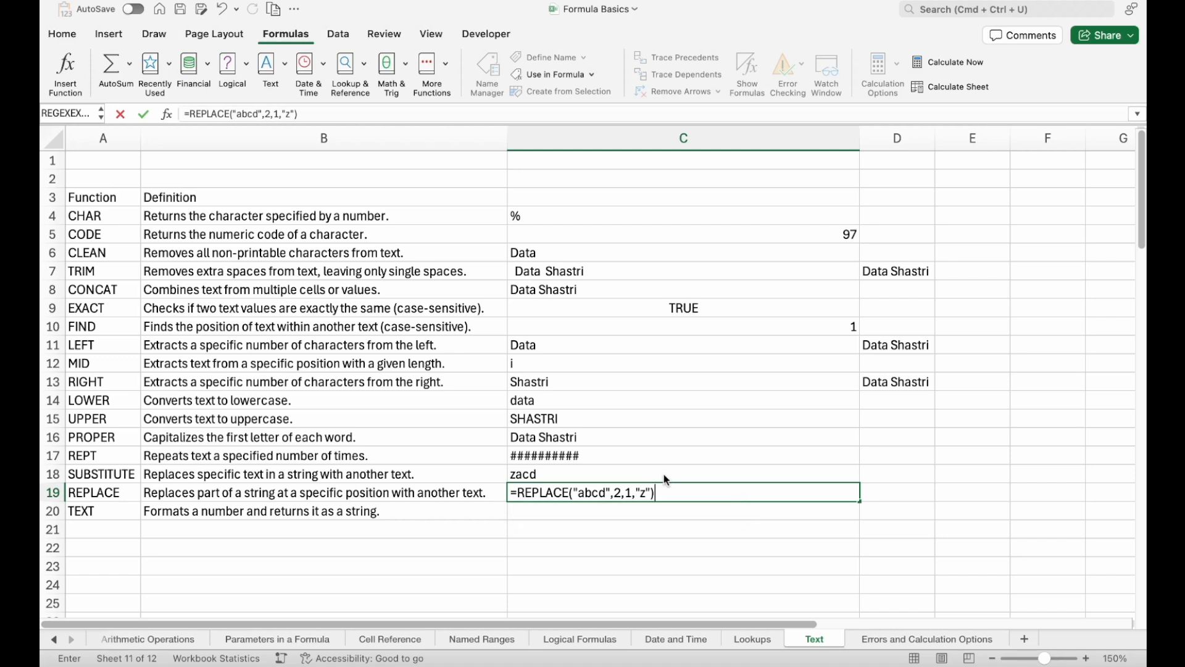
key("Return")
- Extend the text in the C19 REPLACE formula to "abcdefg" and set the number of characters to 3
key("Up")
double_click(655, 492)
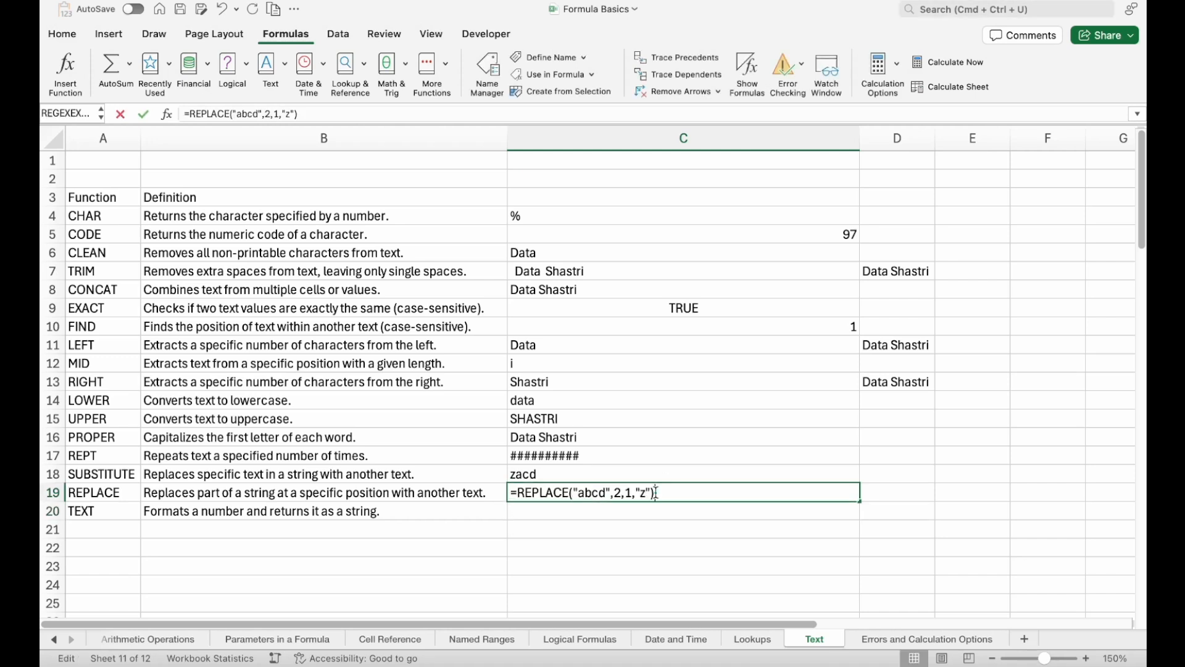
left_click(620, 491)
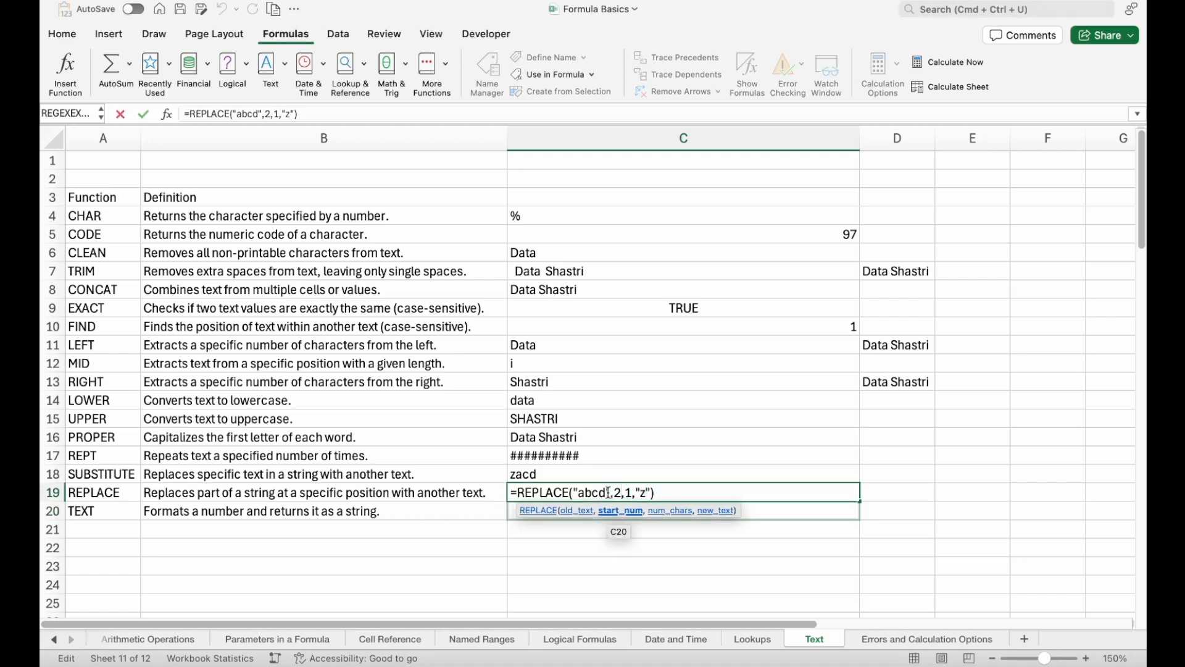
left_click(610, 492)
type("efg")
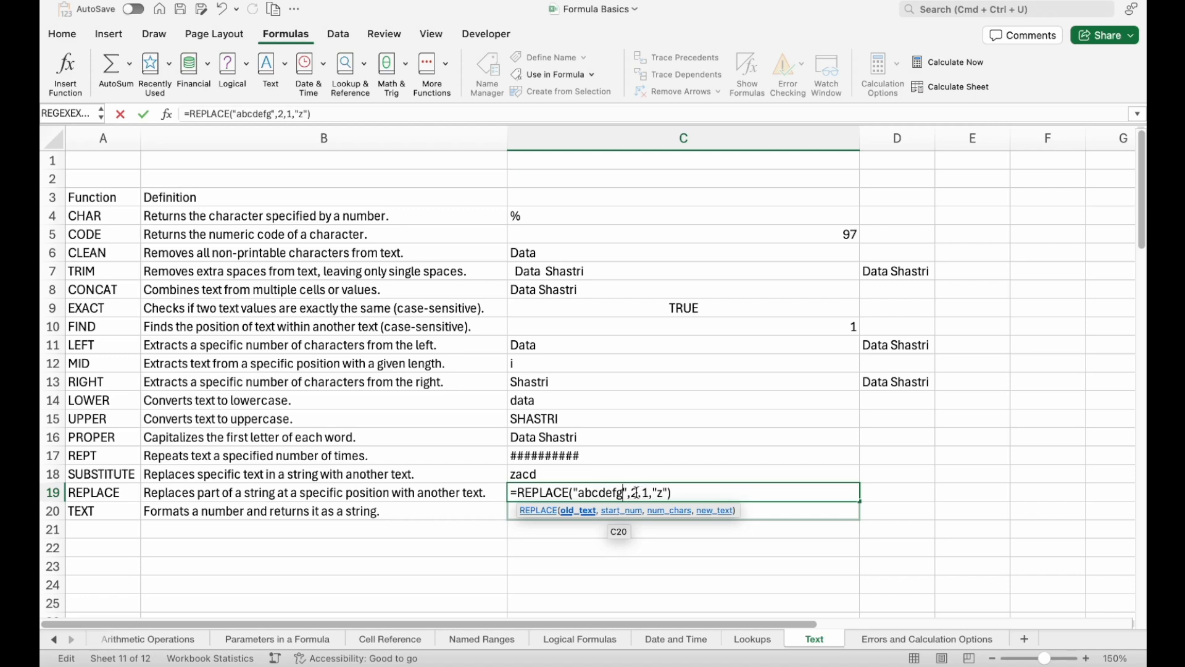
left_click(639, 492)
left_click(653, 492)
key("BackSpace")
type("3")
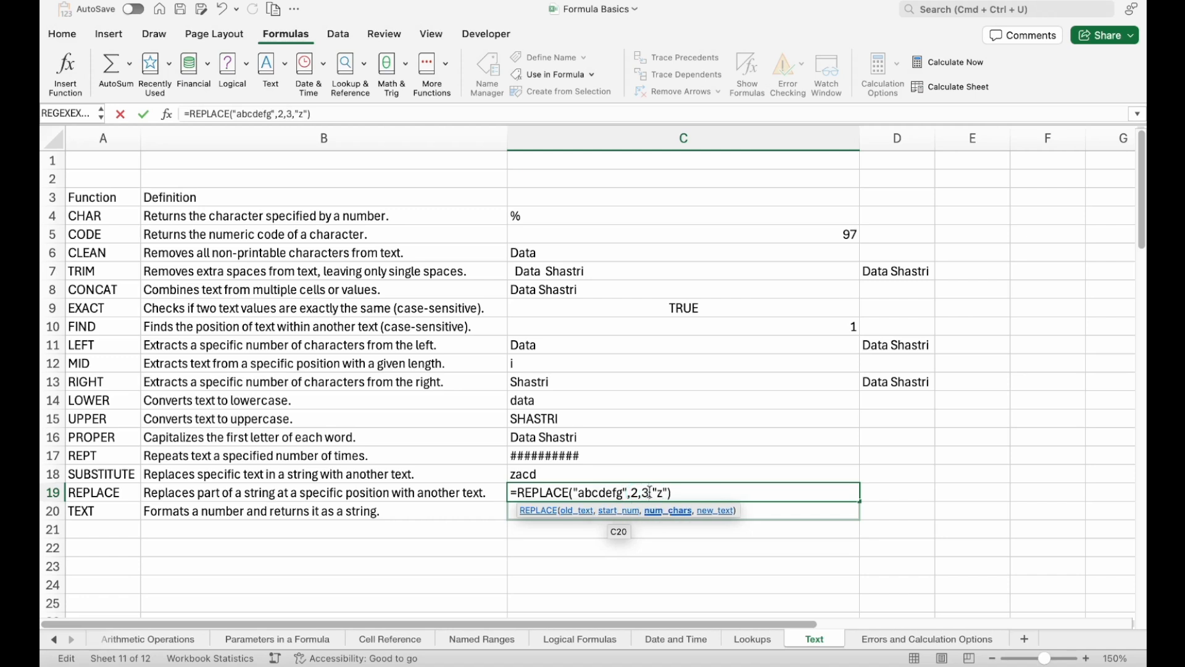
key("Return")
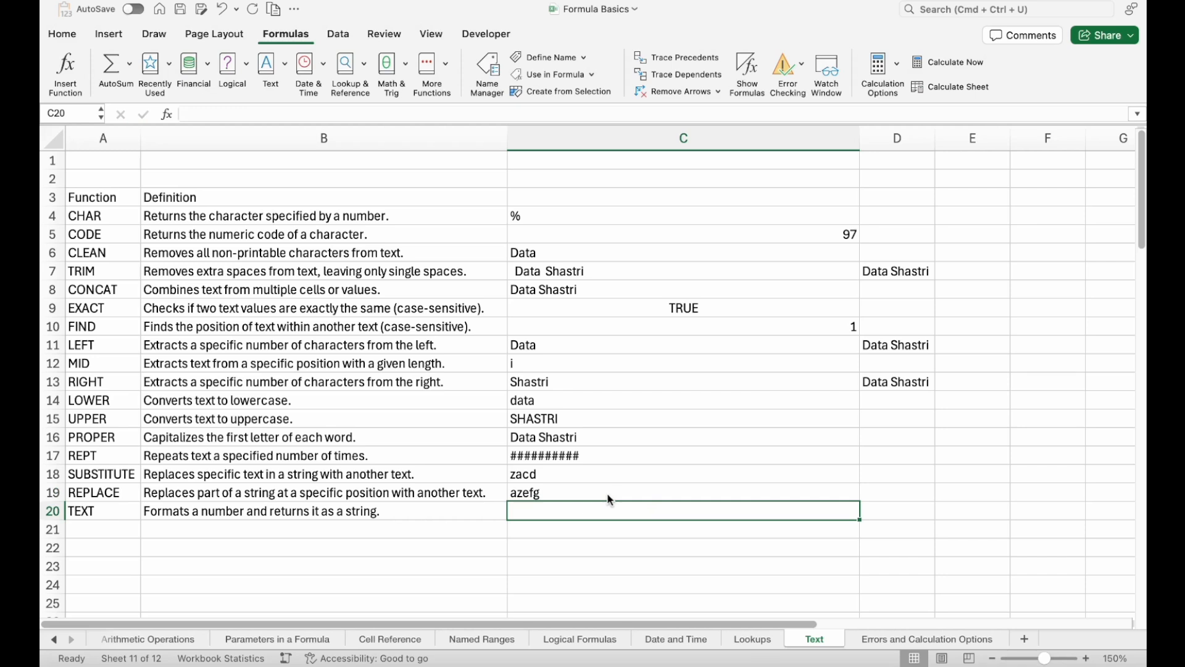
- Insert the current date as a static value in cell D20, beside the TEXT function row
key("Right")
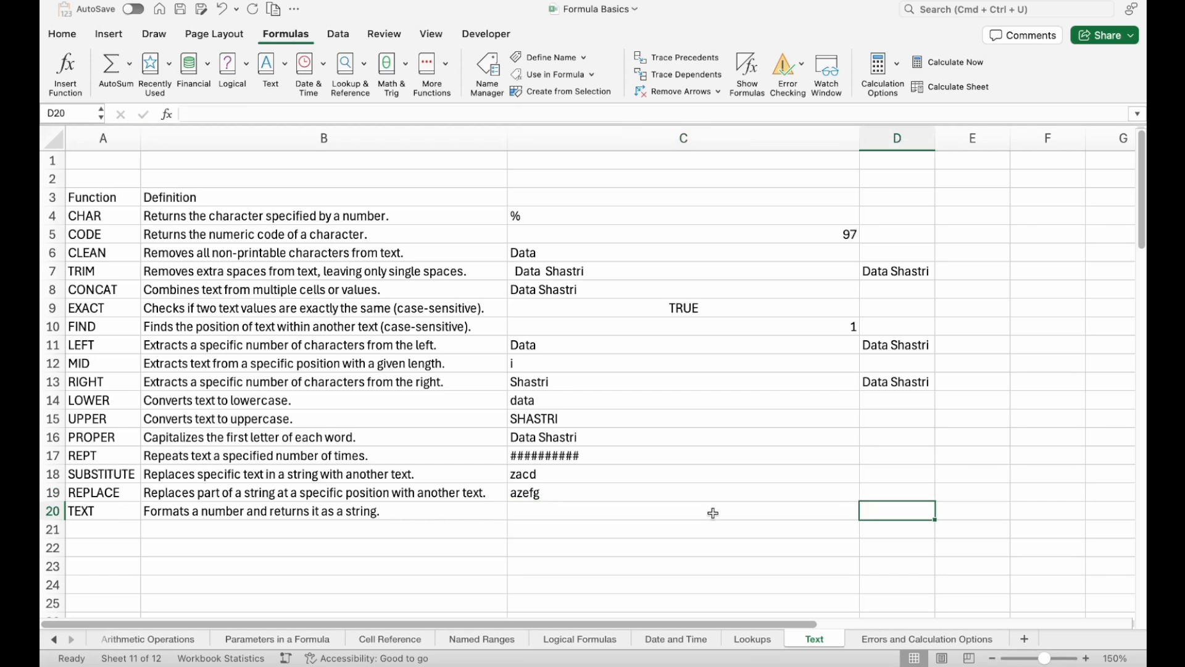
left_click(713, 512)
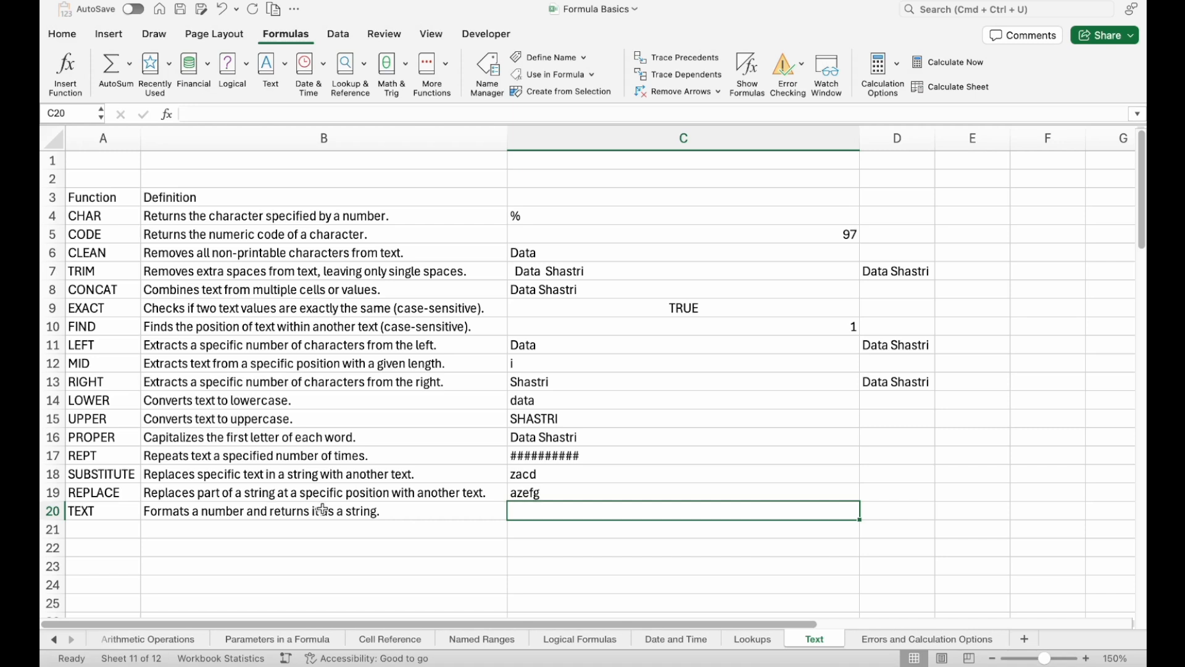
left_click(899, 511)
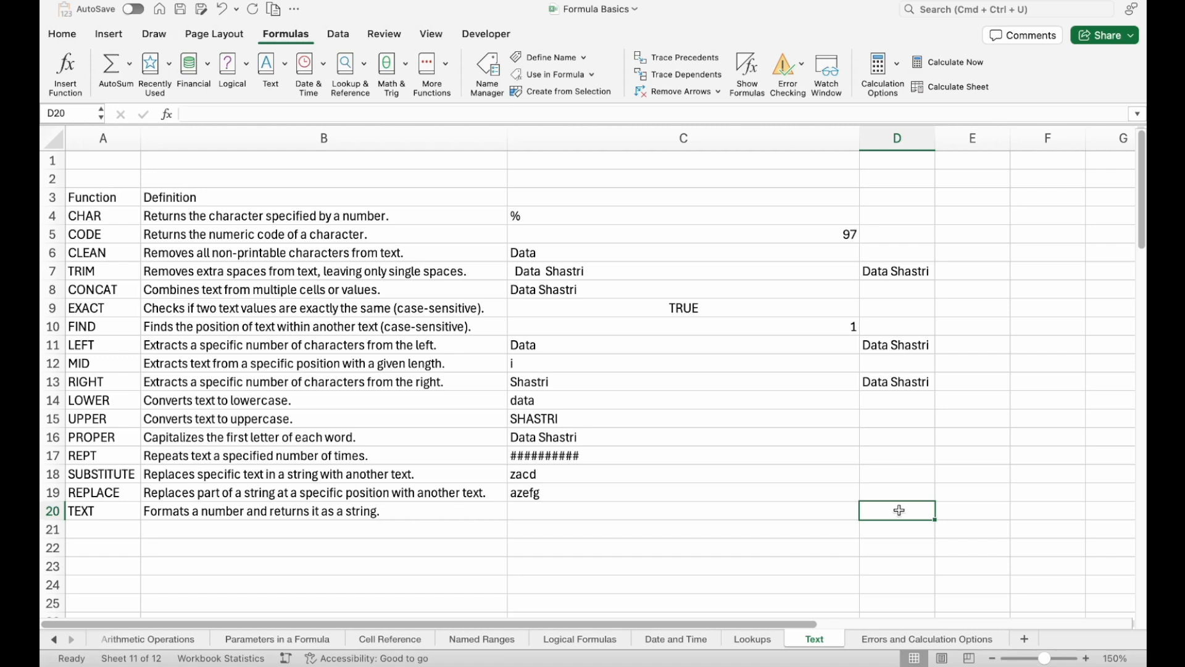
key("ctrl+semicolon")
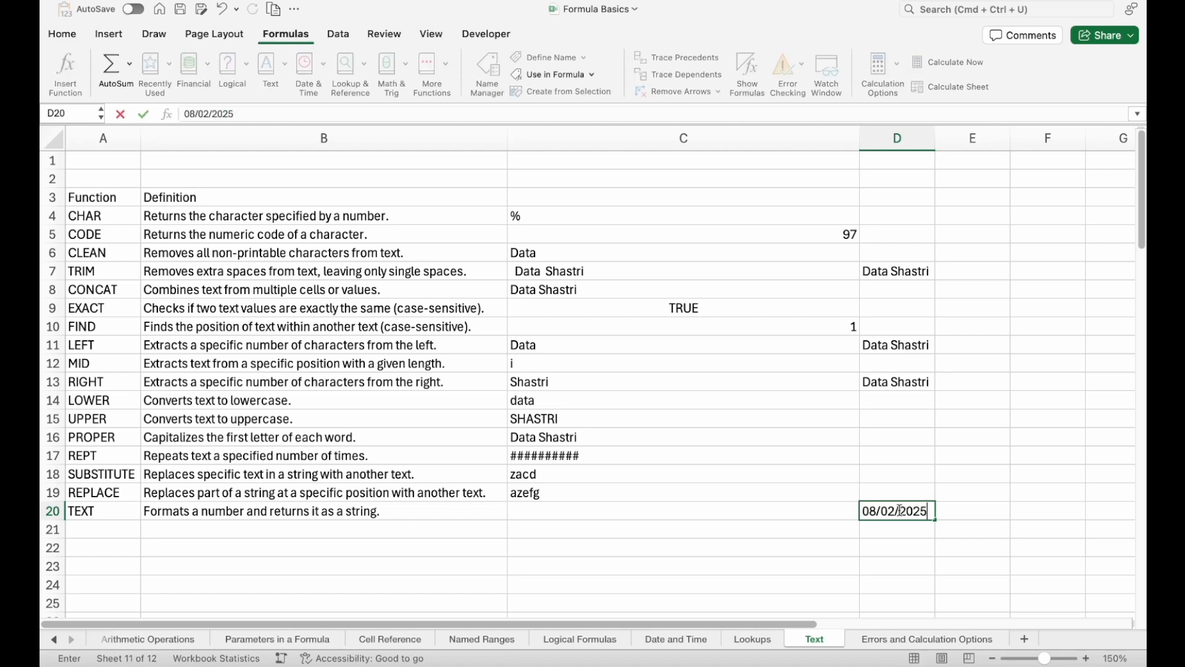
key("Return")
- Enter =TEXT(D20,"dd-mmm-yyyy") in cell C20 to format the date in D20 as text
key("Up")
key("Left")
type("=text")
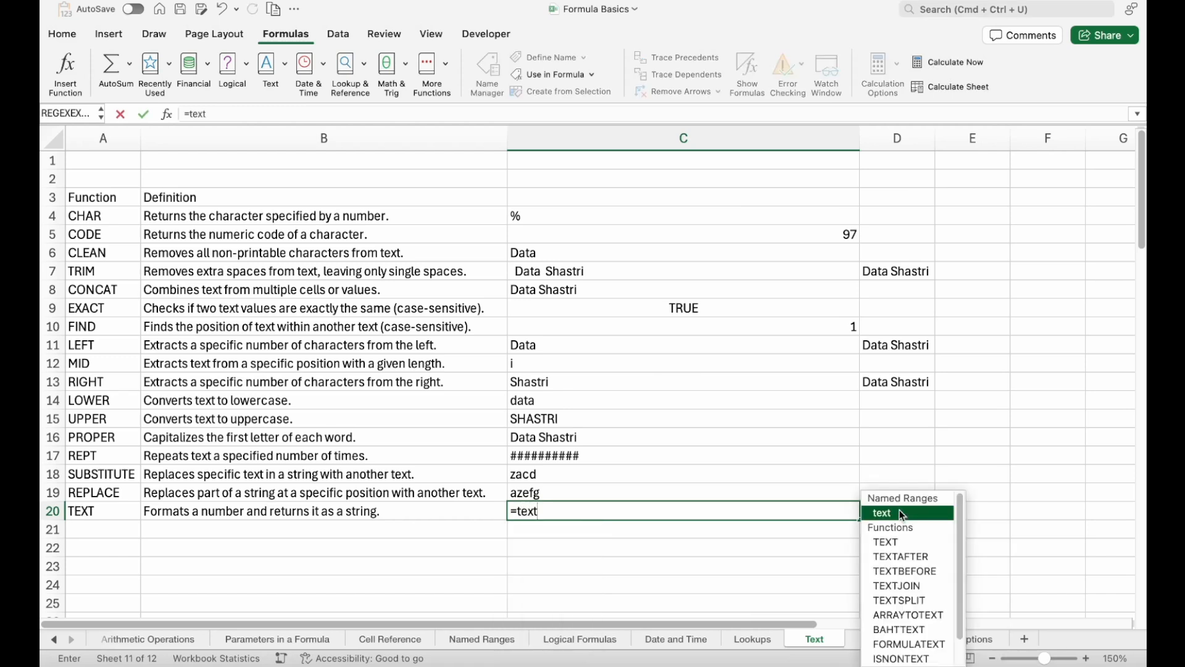
key("Tab")
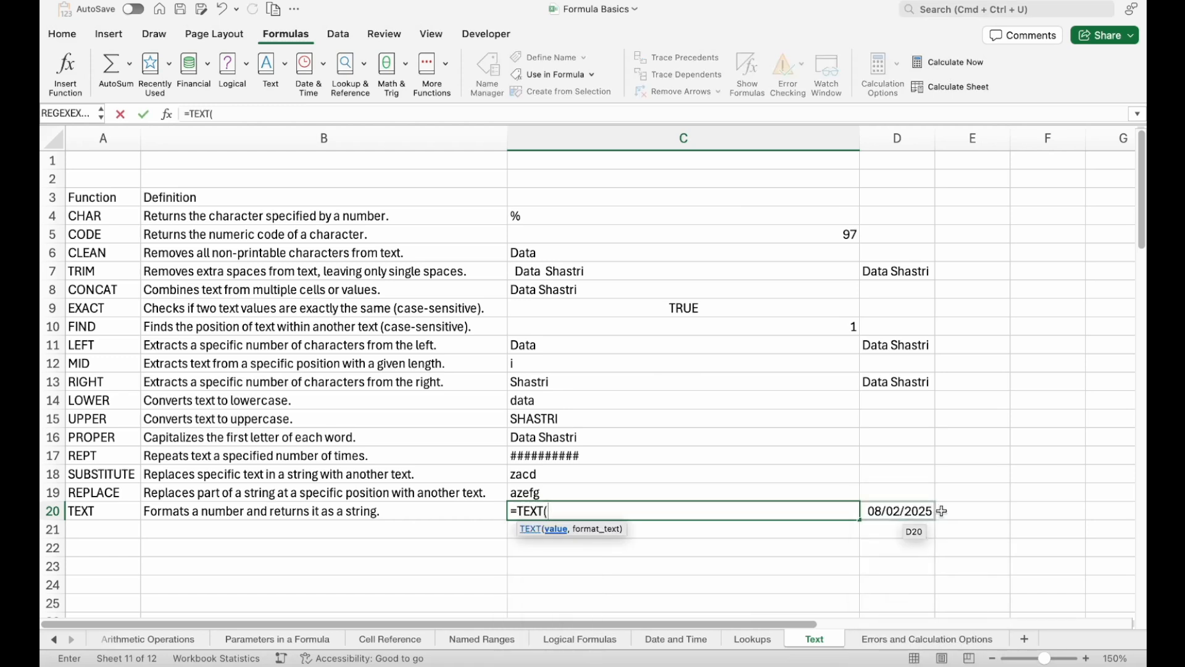
left_click(906, 513)
type(",")
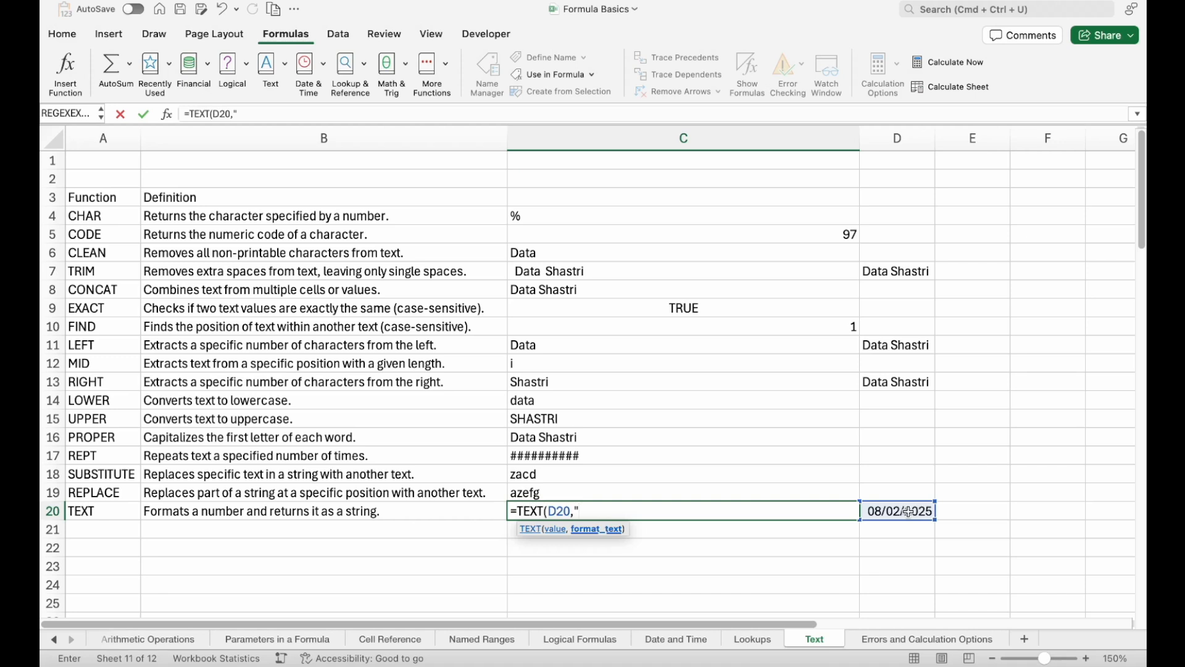
type("dd-mmm-yyyy\")")
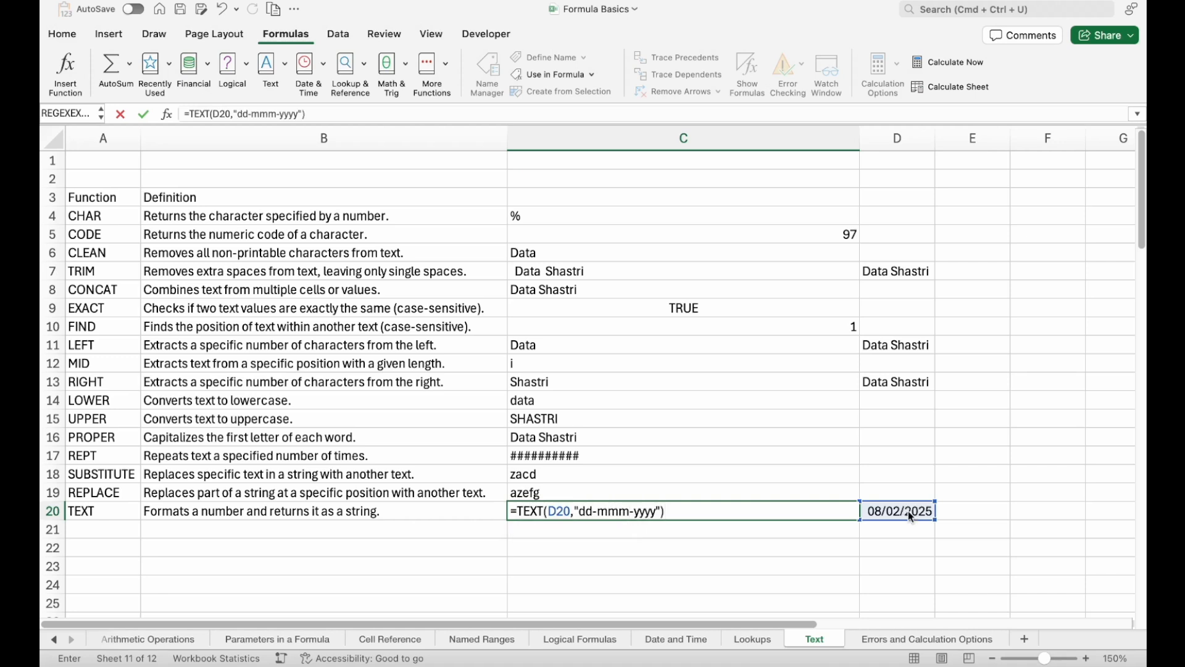
key("Return")
left_click(811, 509)
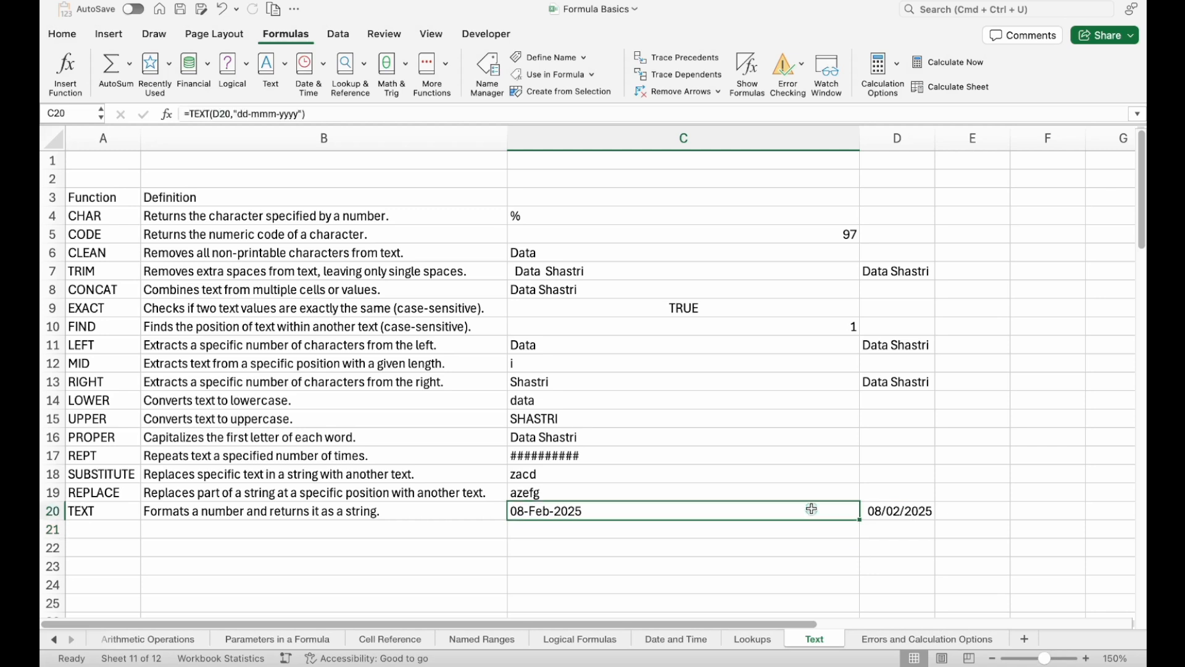
- Shorten the month code in the C20 TEXT formula to mm, giving the format "dd-mm-yyyy"
left_click(667, 523)
left_click(797, 508)
double_click(645, 516)
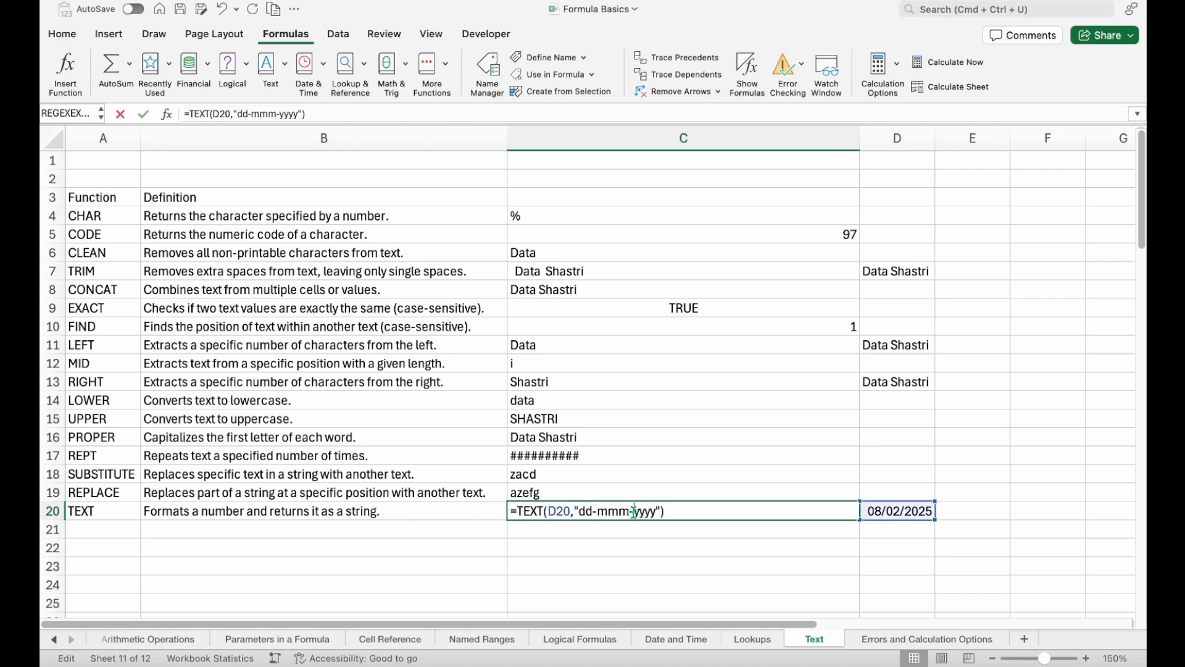
left_click(627, 511)
key("BackSpace")
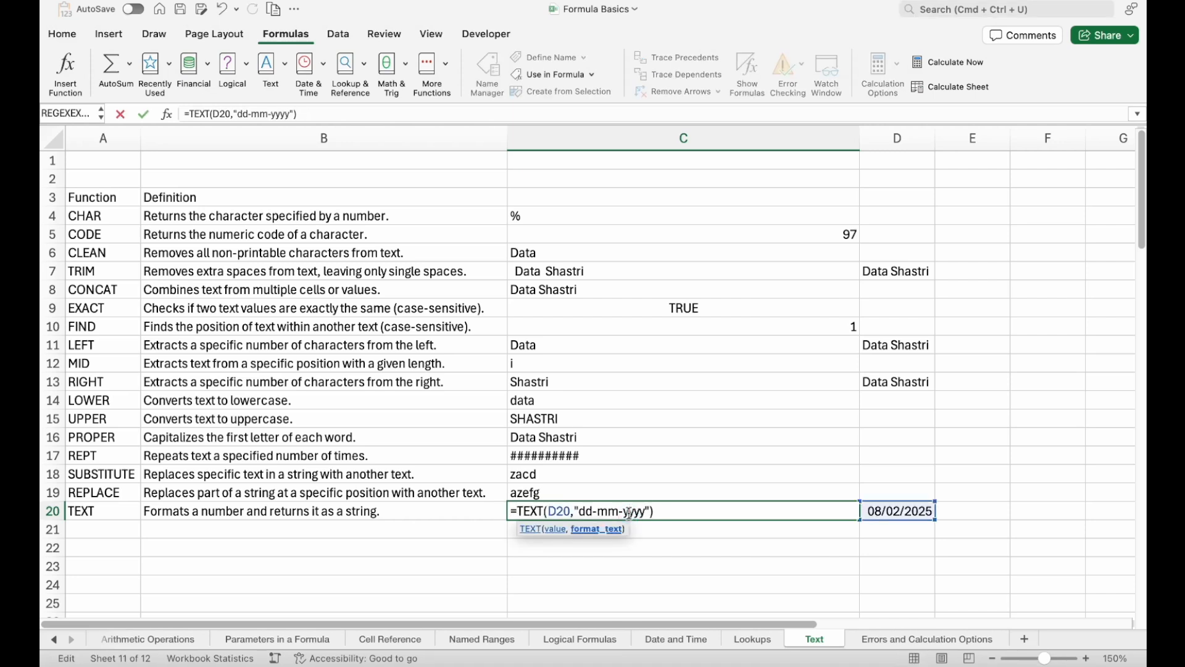
key("Return")
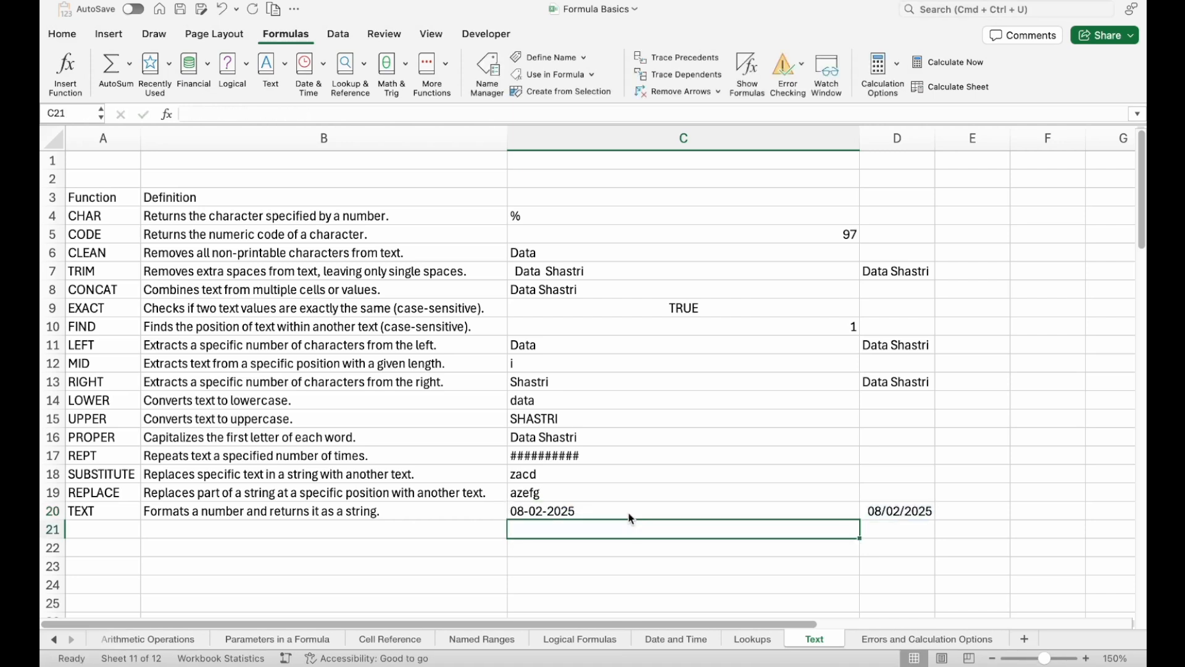
- Shorten the day code in the C20 TEXT formula to a single d, giving the format "d-mm-yyyy"
left_click(630, 517)
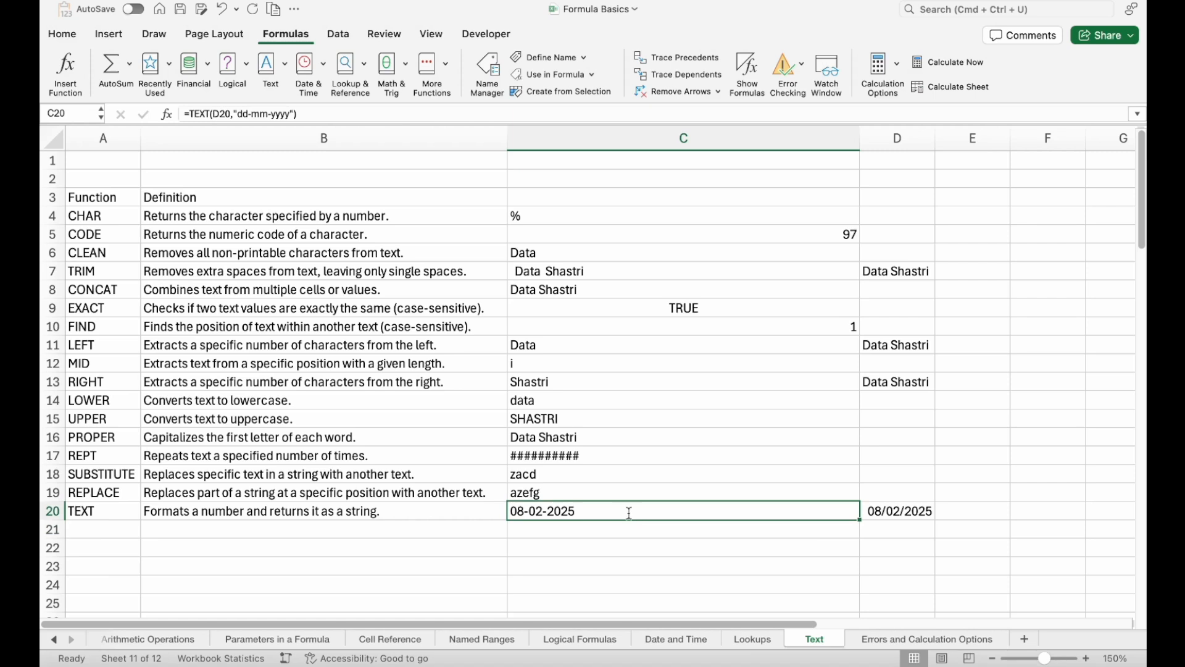
double_click(631, 517)
left_click(587, 513)
key("BackSpace")
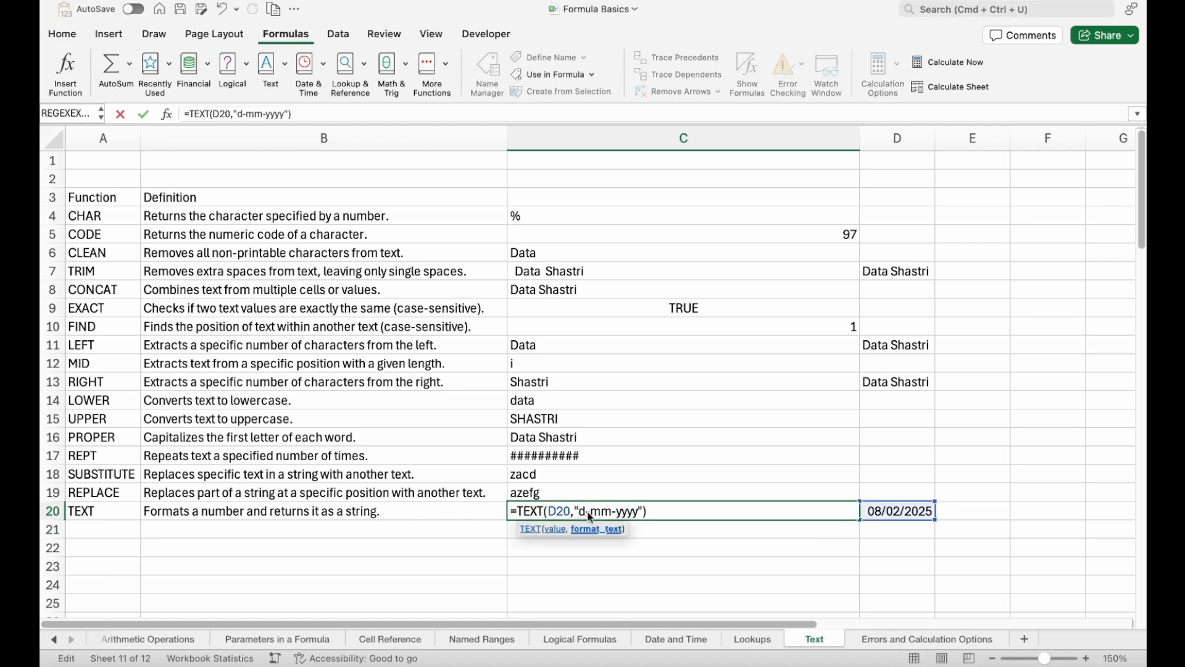
key("Return")
left_click(542, 515)
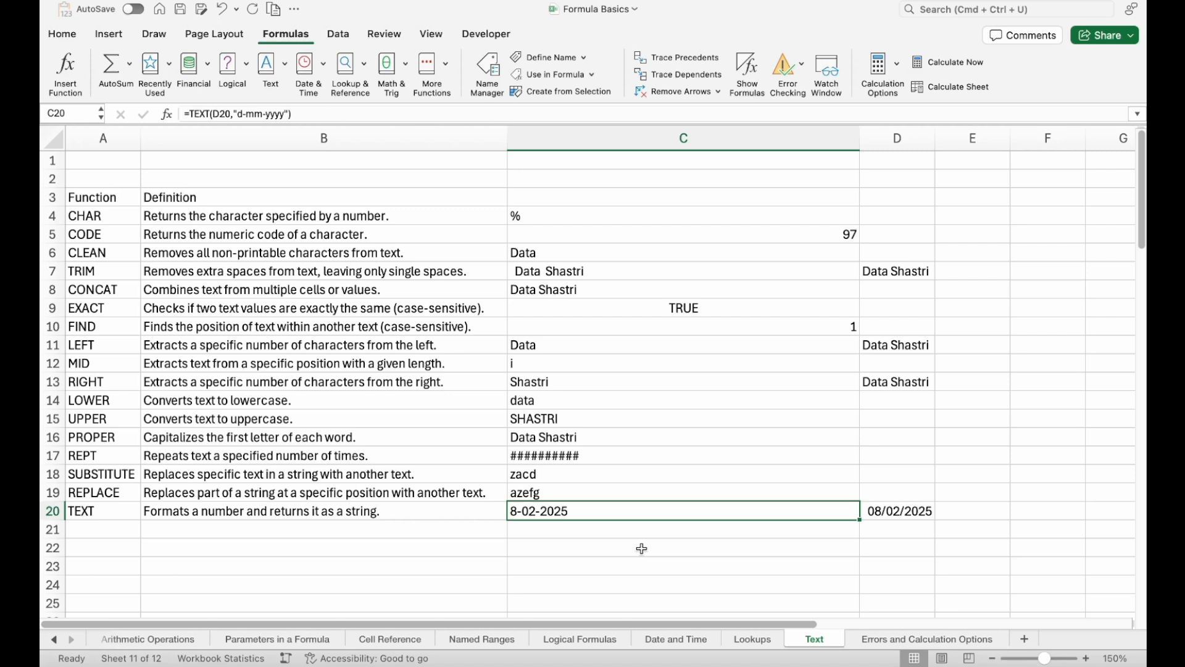
- Enter =TEXT(1000.101,"00.0") in cell C21 to format a number with one decimal place
key("Down")
type("=tex")
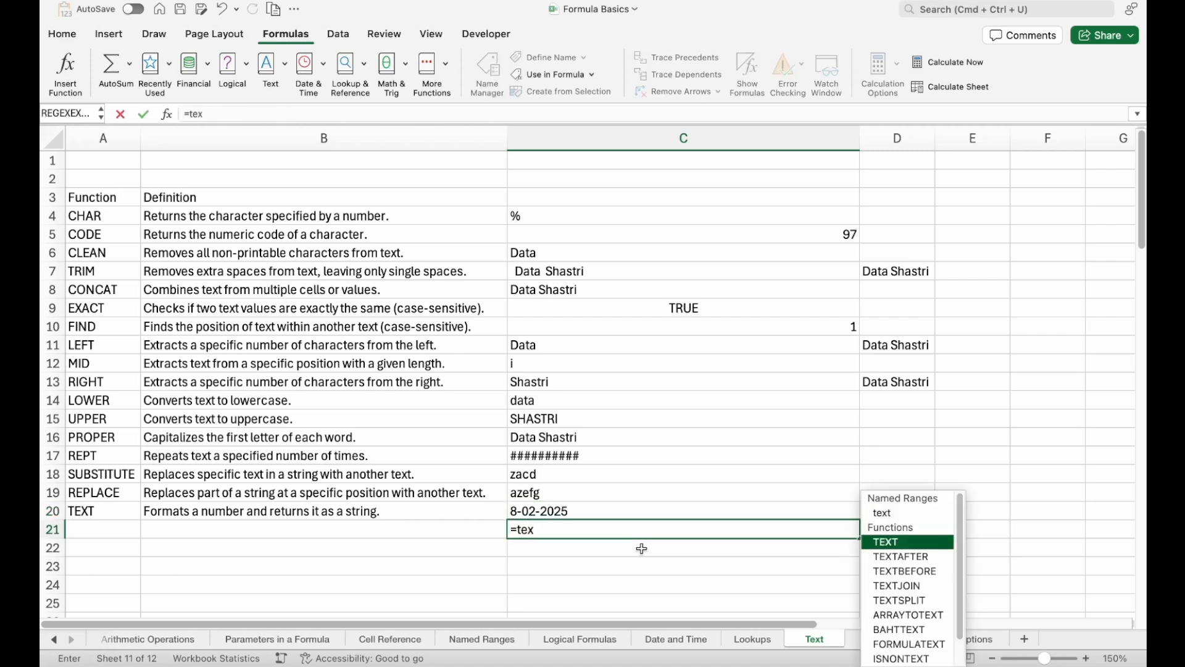
key("Tab")
type("100")
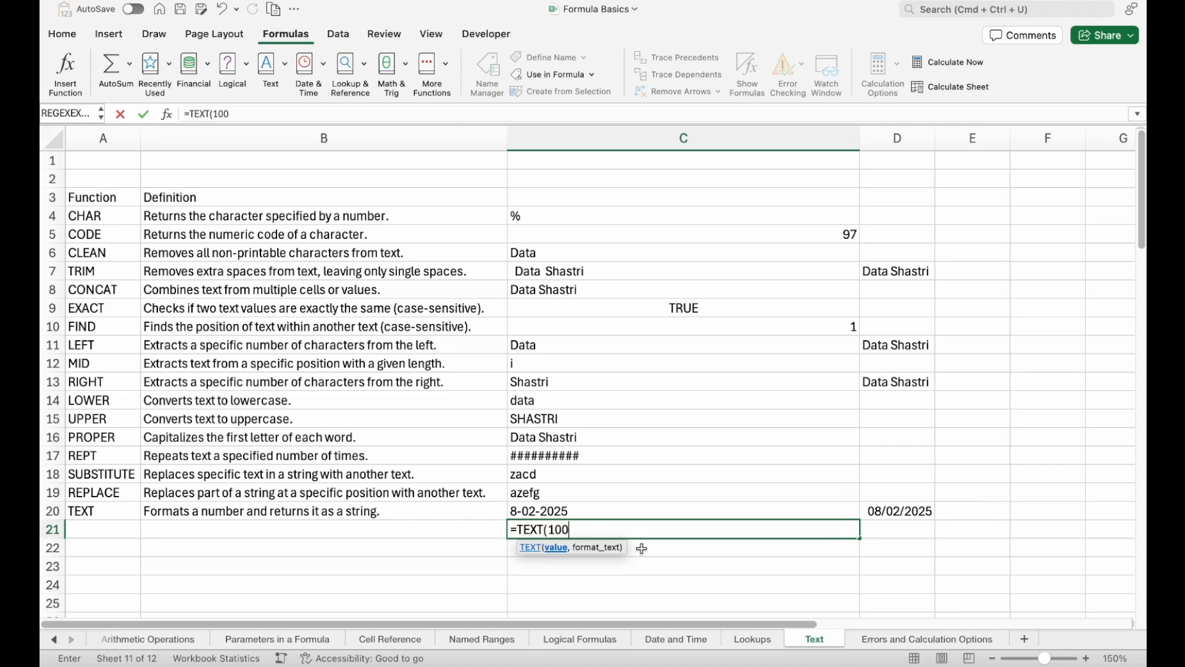
type("0.101,\"00")
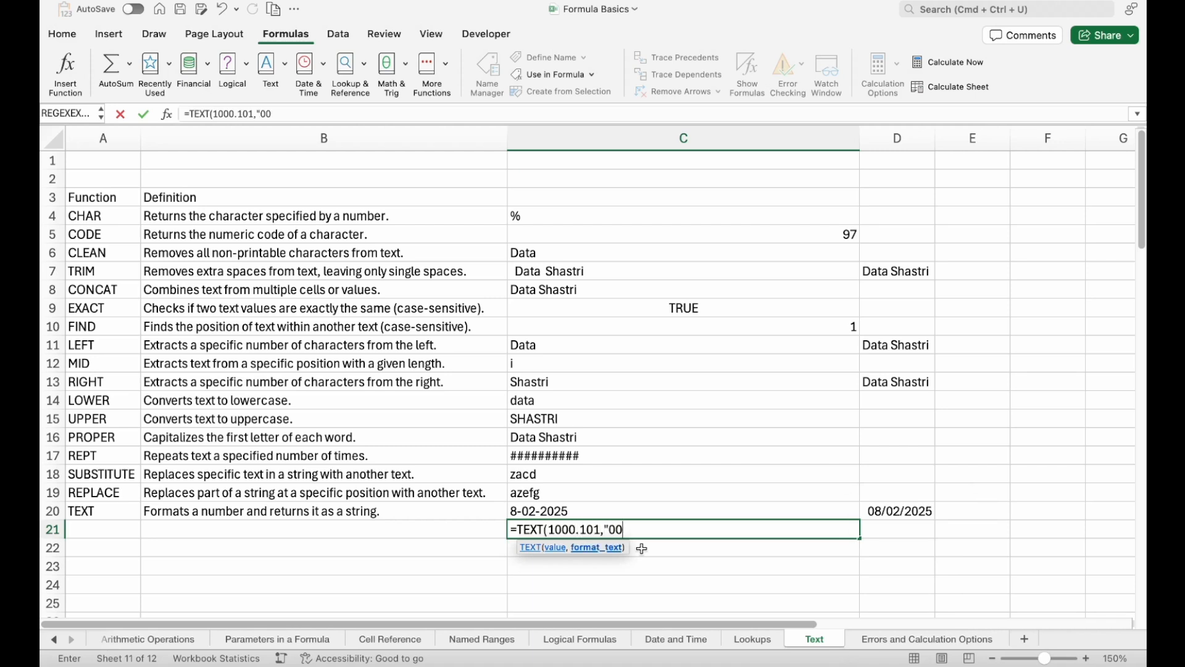
type(".0\")")
key("Return")
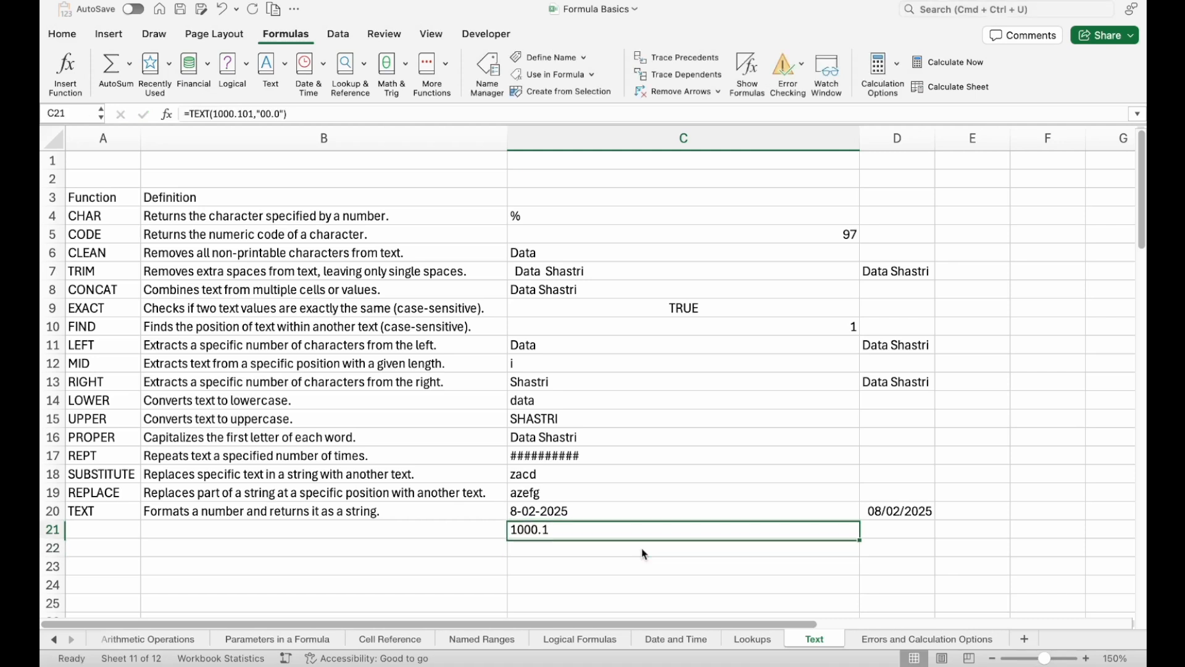
- Change the number in the C21 TEXT formula to 1.101, keeping the "00.0" format
double_click(612, 529)
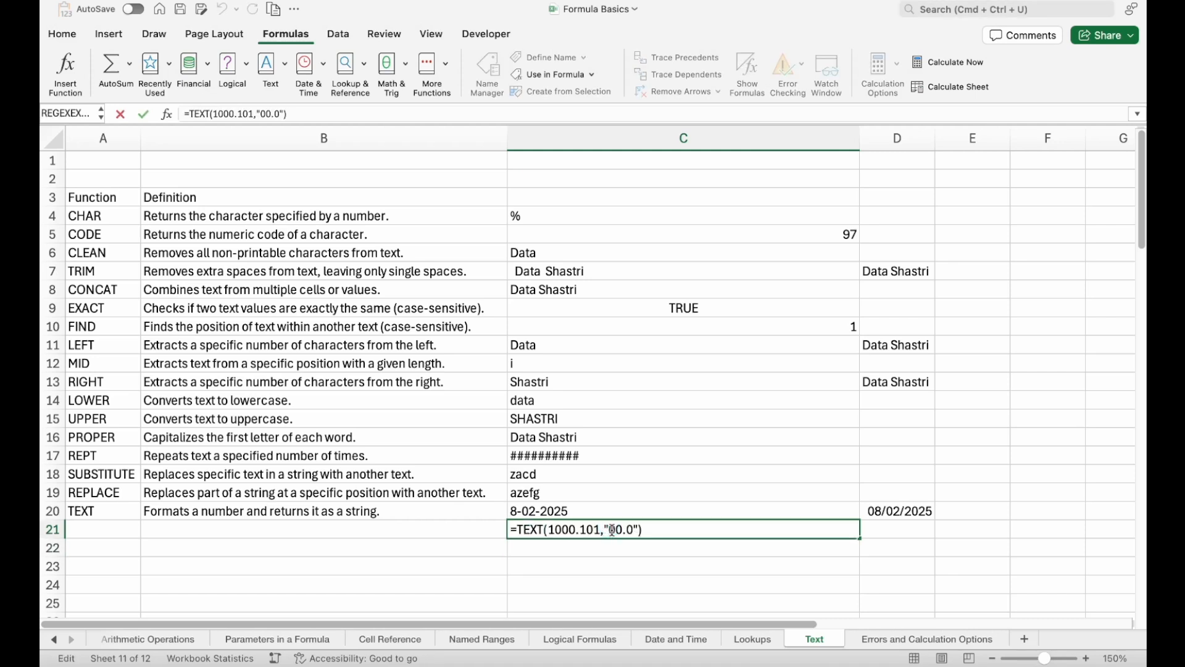
left_click(617, 529)
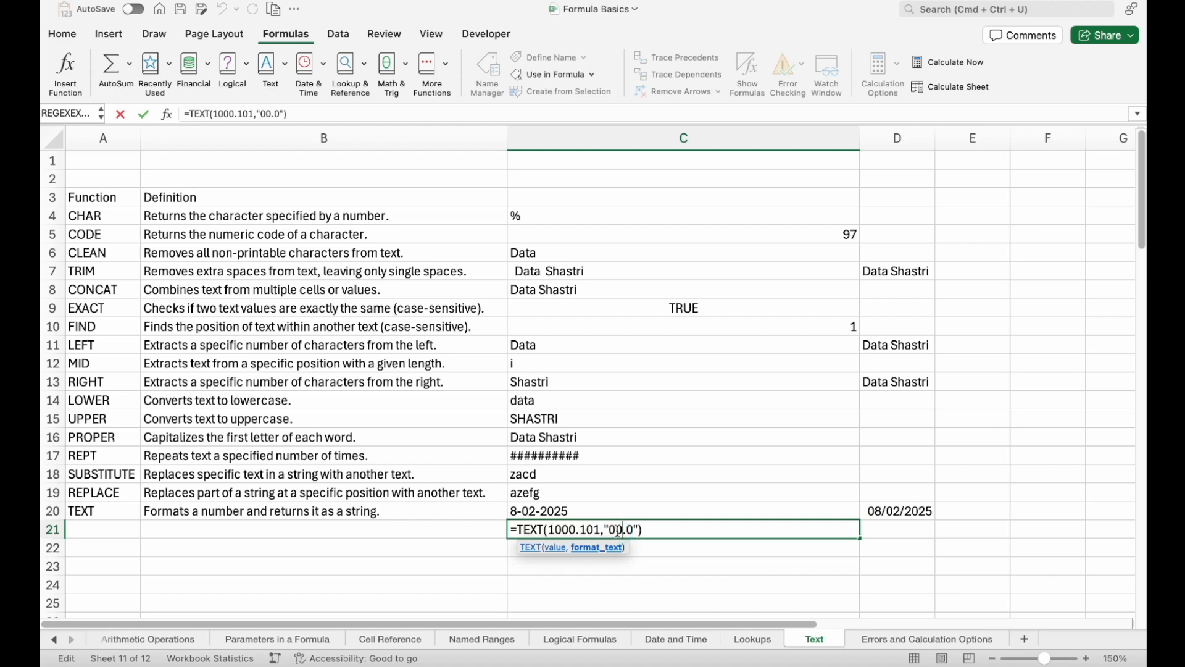
key("Return")
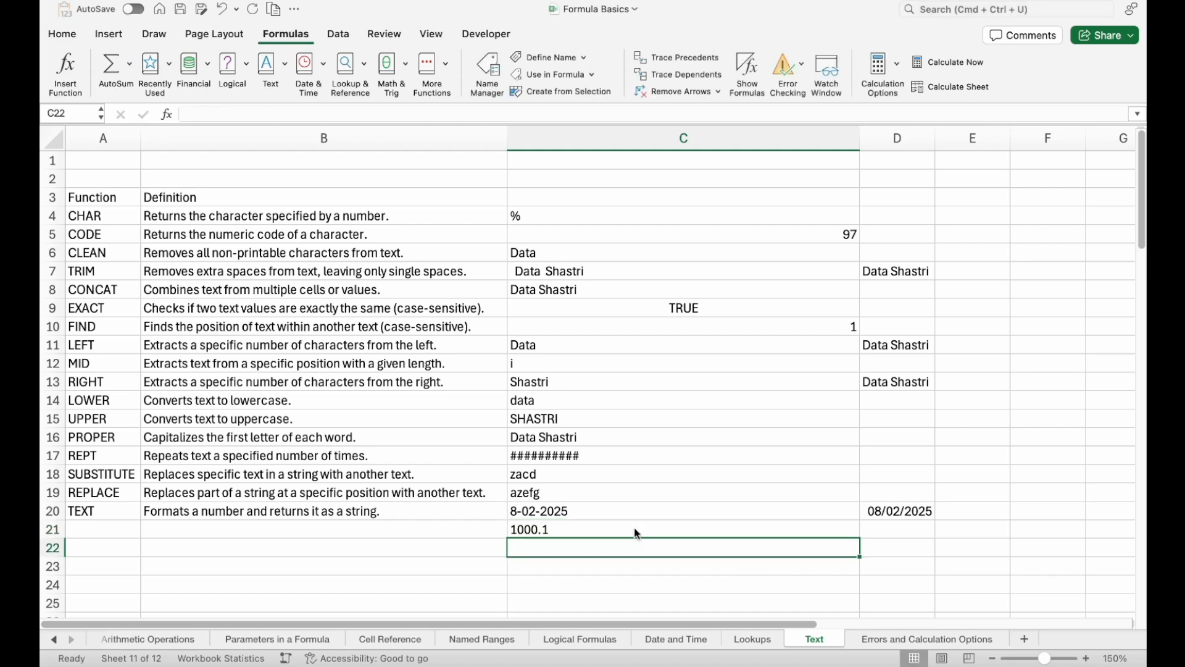
left_click(635, 528)
double_click(538, 529)
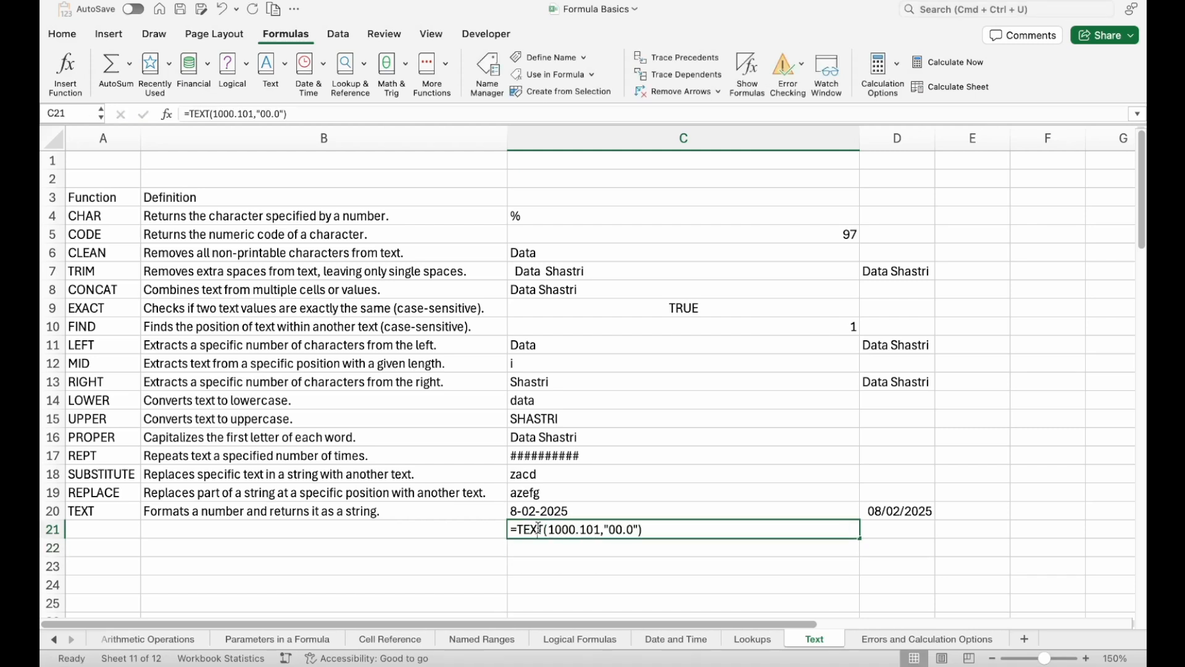
left_click(569, 529)
key("BackSpace")
key("BackSpace")
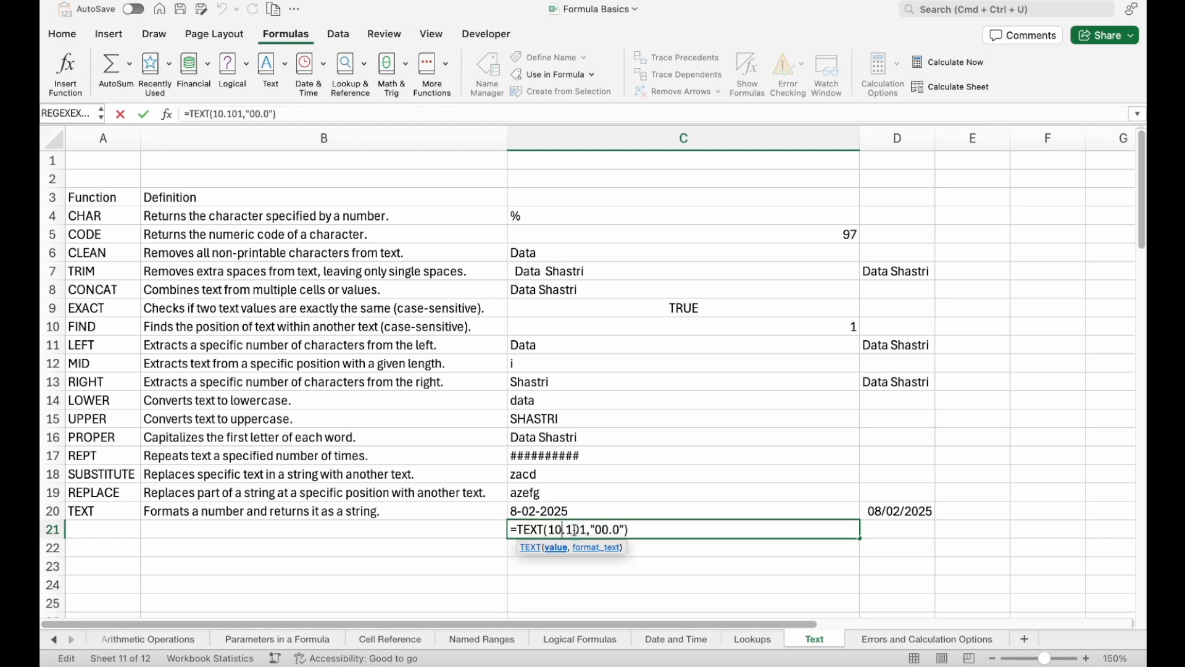
key("BackSpace")
key("Return")
left_click(574, 535)
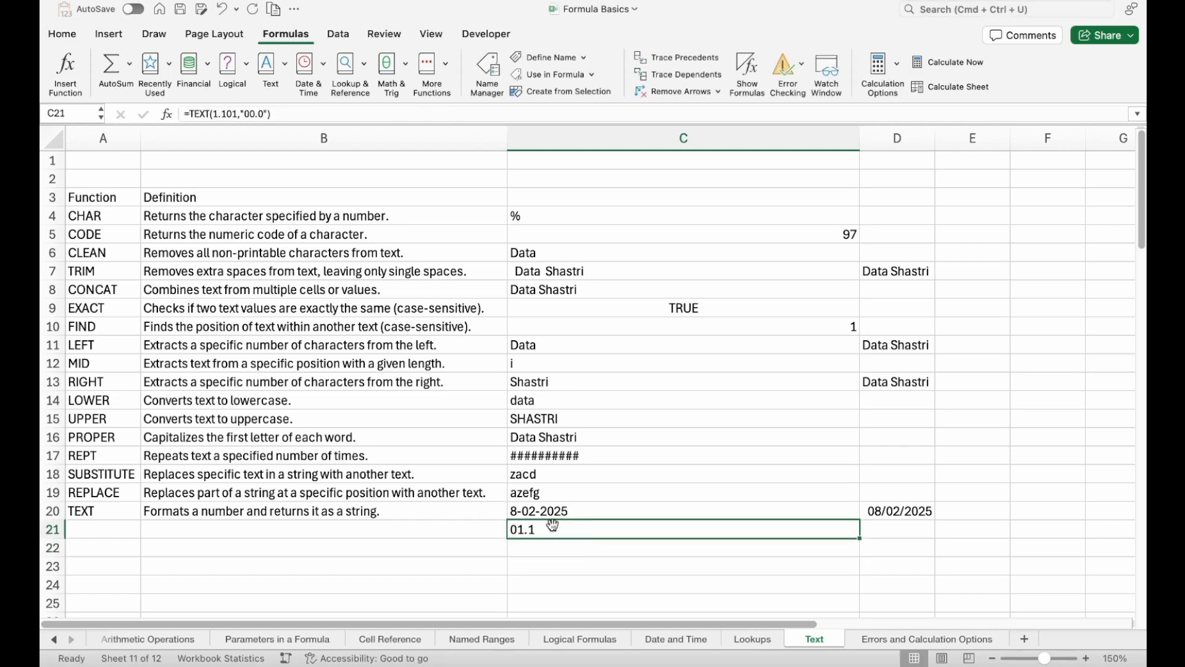
- Examine the custom number format codes available for cell C21 in Format Cells, and leave without applying any
double_click(569, 528)
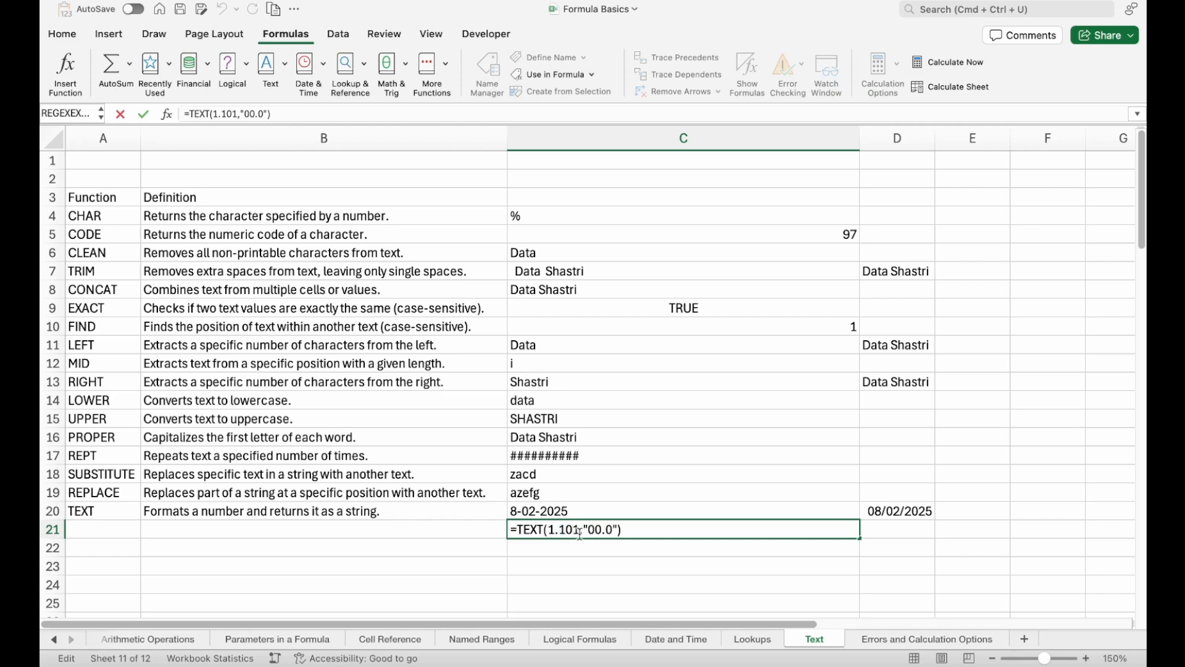
key("Escape")
key("super+1")
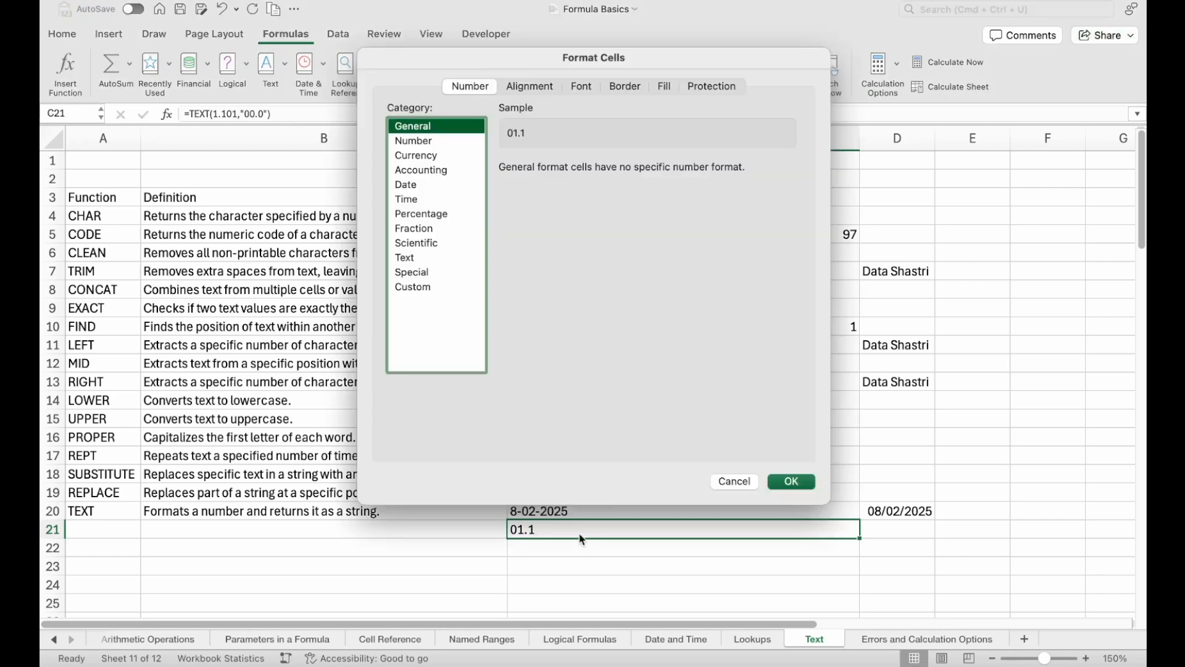
left_click(438, 286)
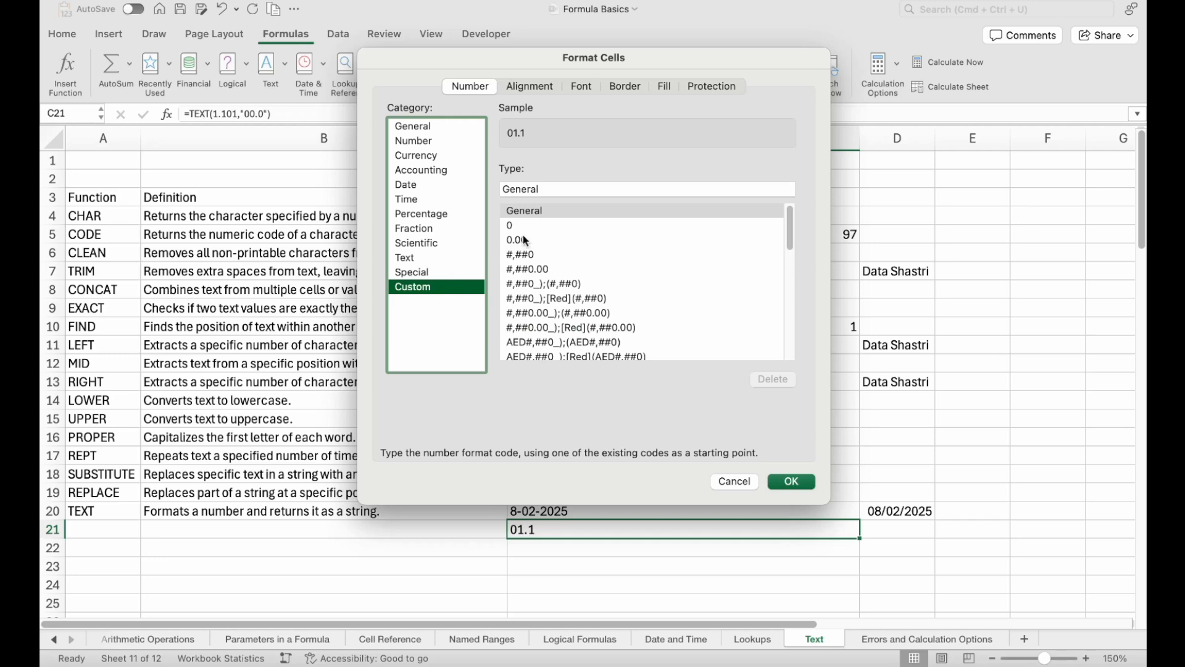
left_click(528, 254)
left_click(533, 271)
left_click(534, 281)
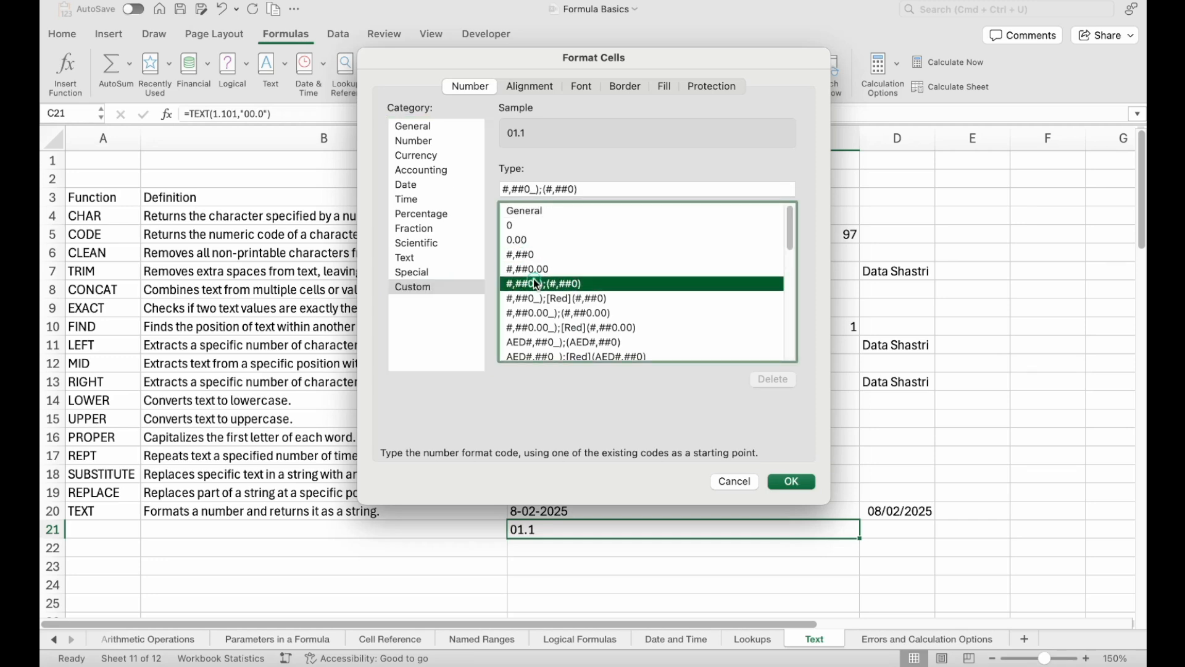
left_click(539, 300)
left_click(734, 482)
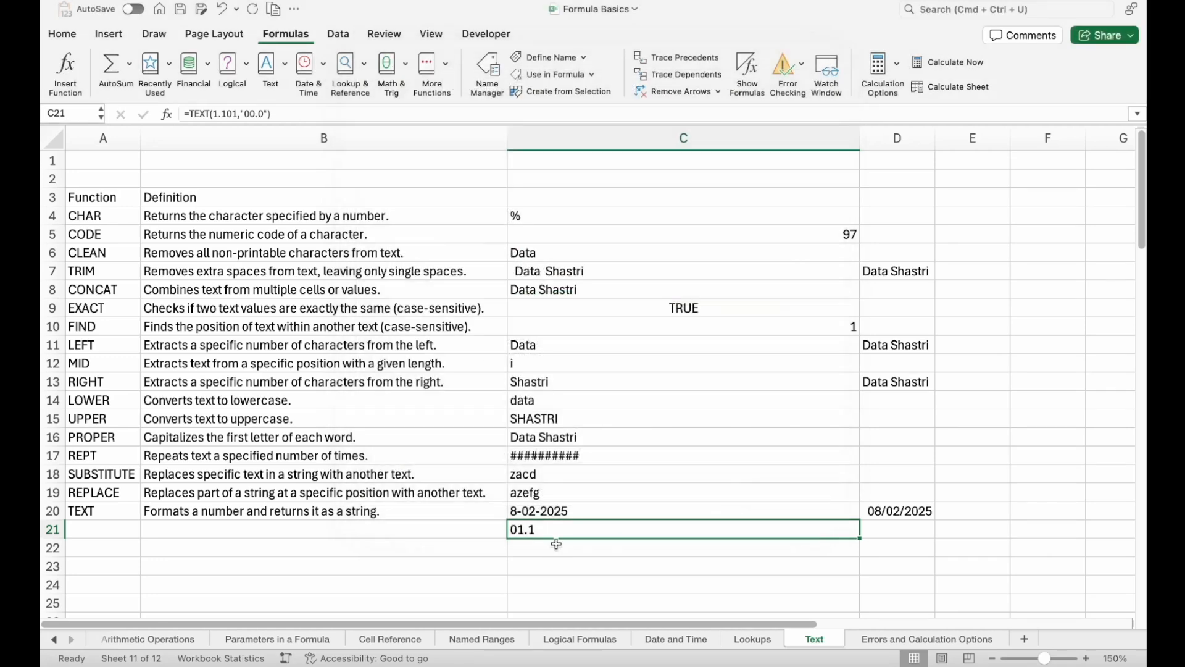